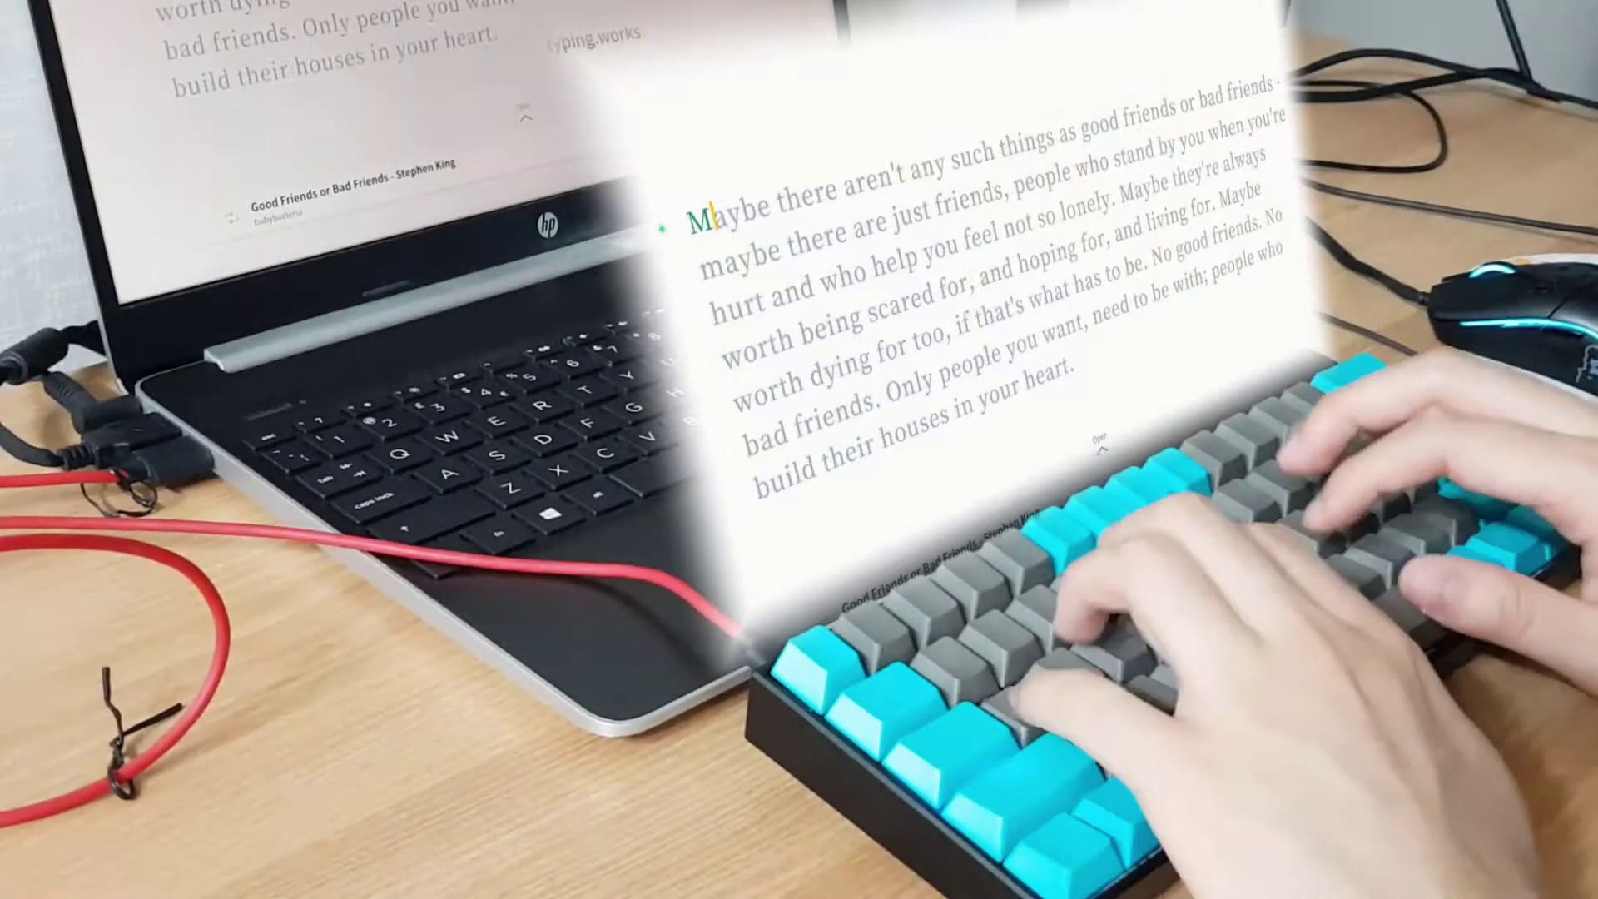
Go to the EPKL GitHub repository and show its Code download options.
type("aybe there aren't a")
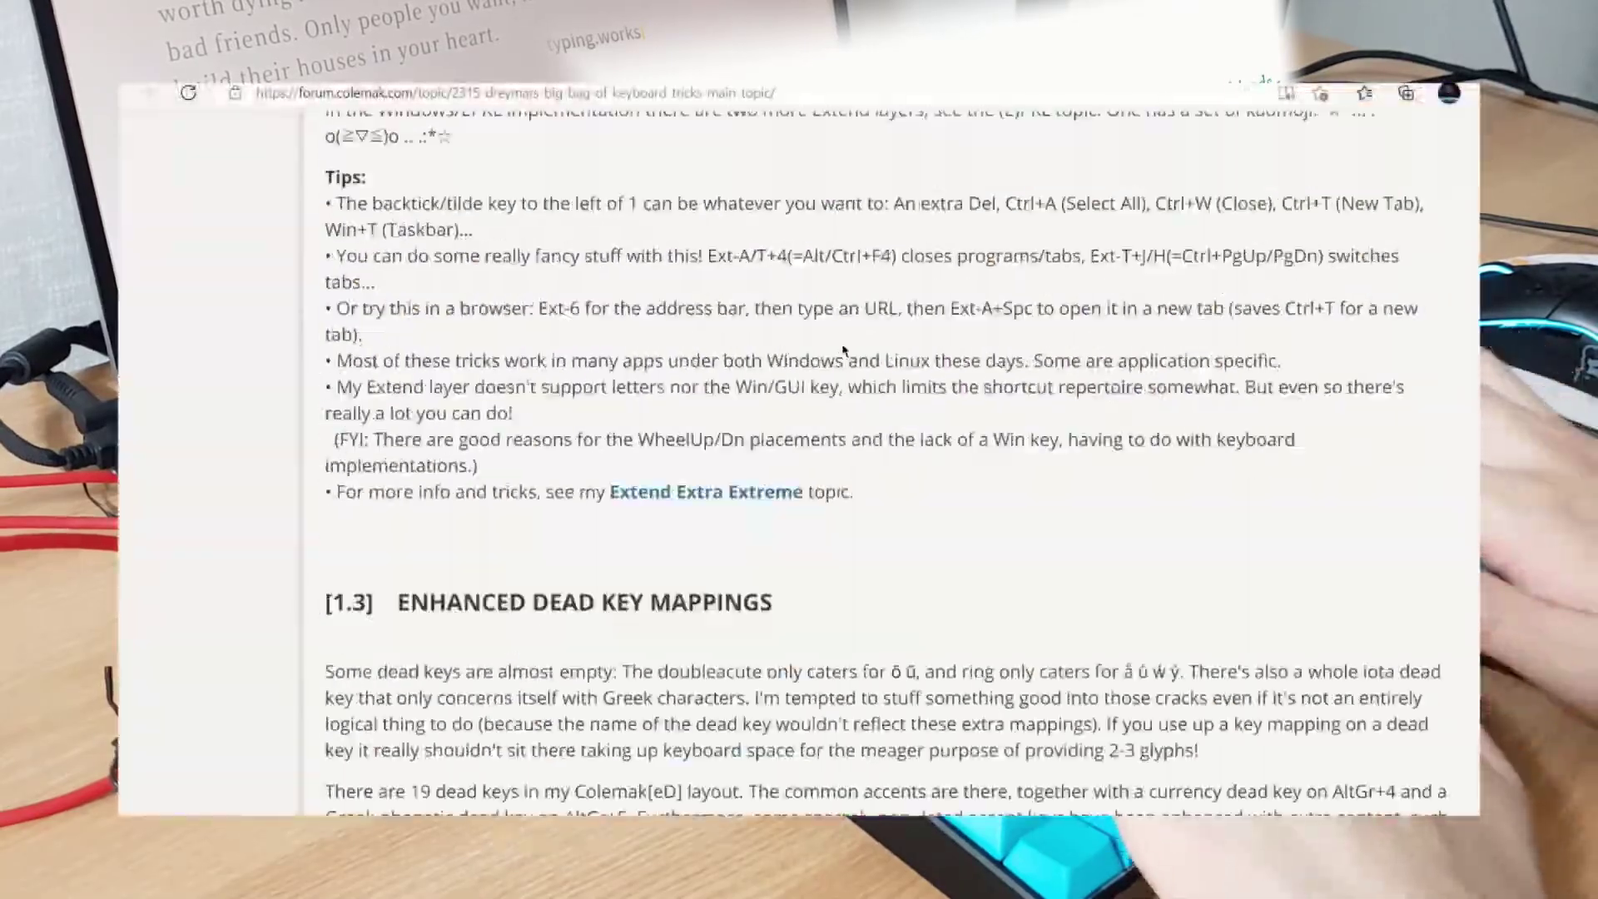
scroll(855, 365, "down", 20)
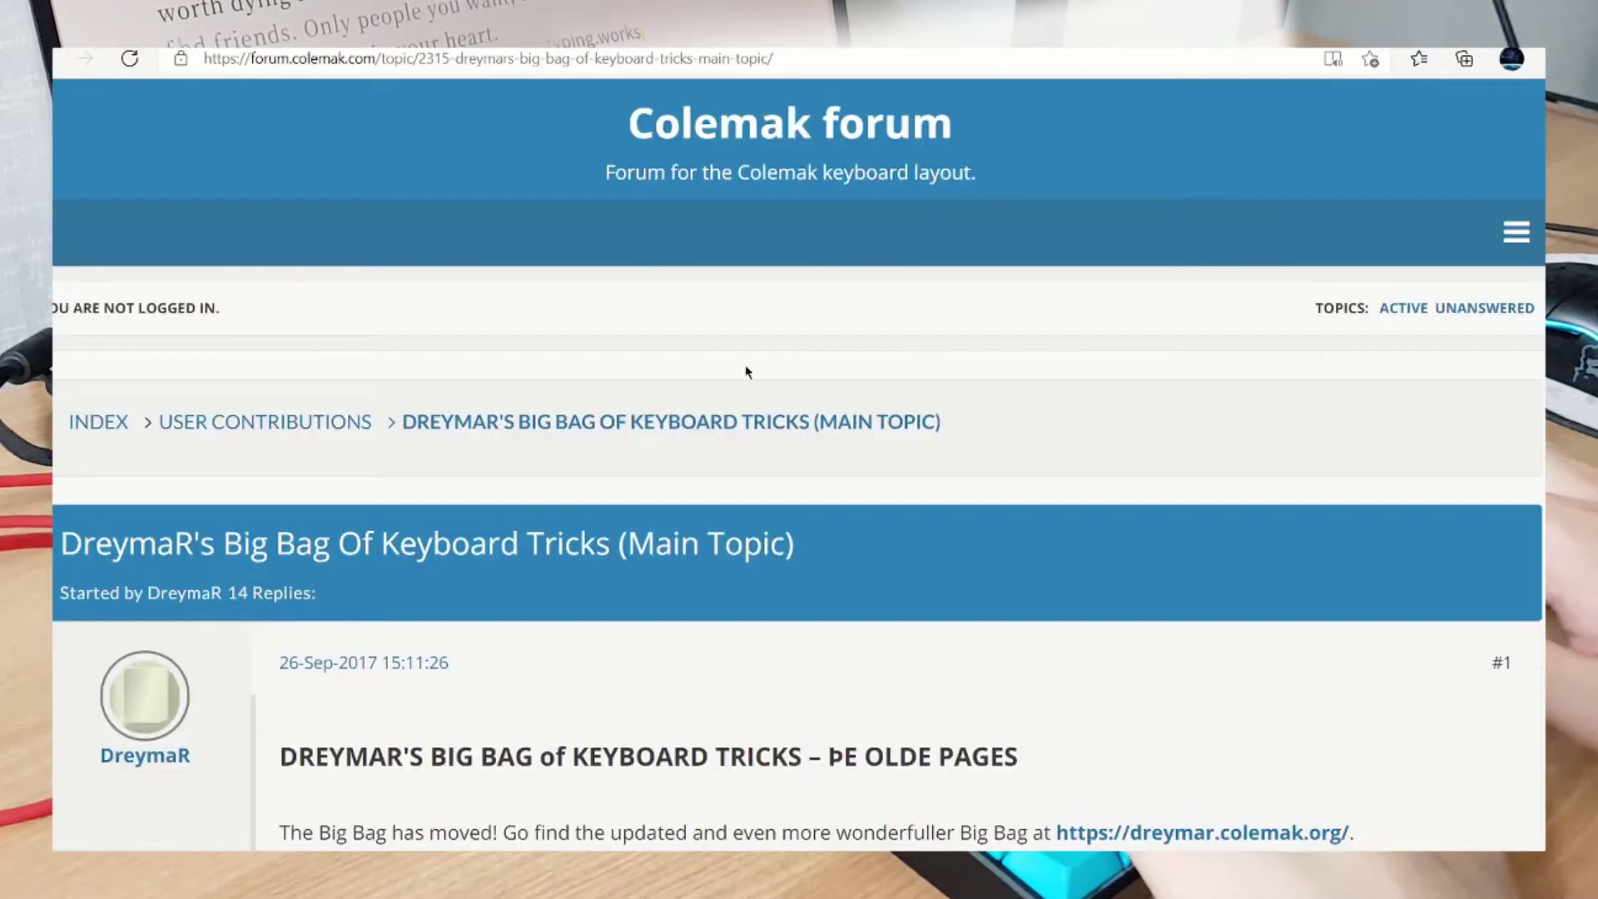
scroll(760, 370, "down", 15)
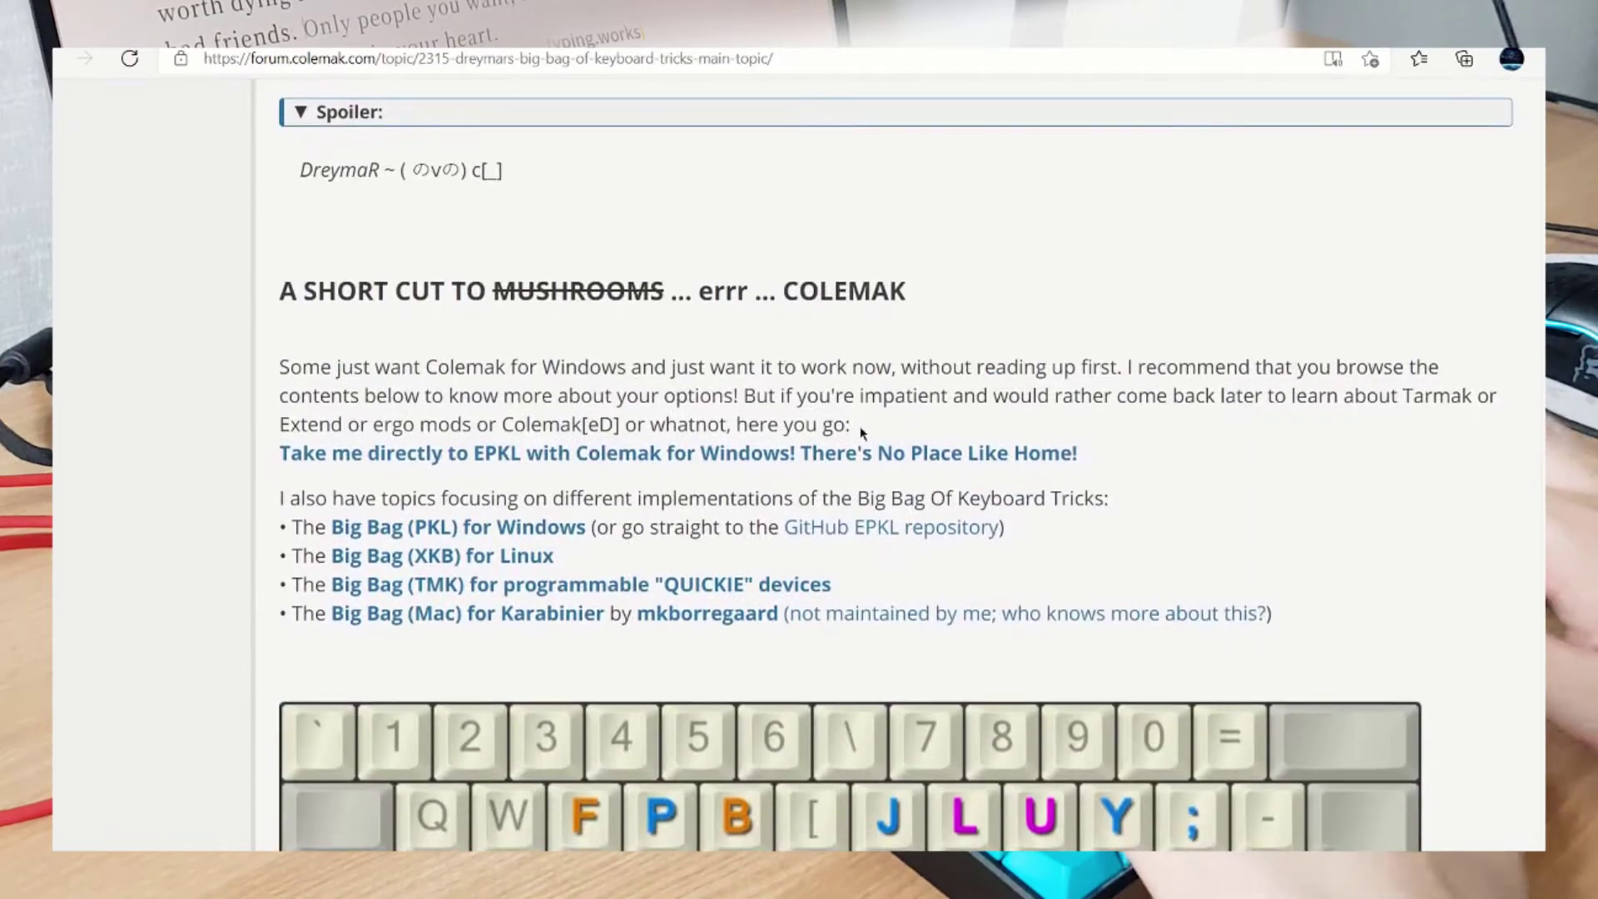
left_click(866, 529)
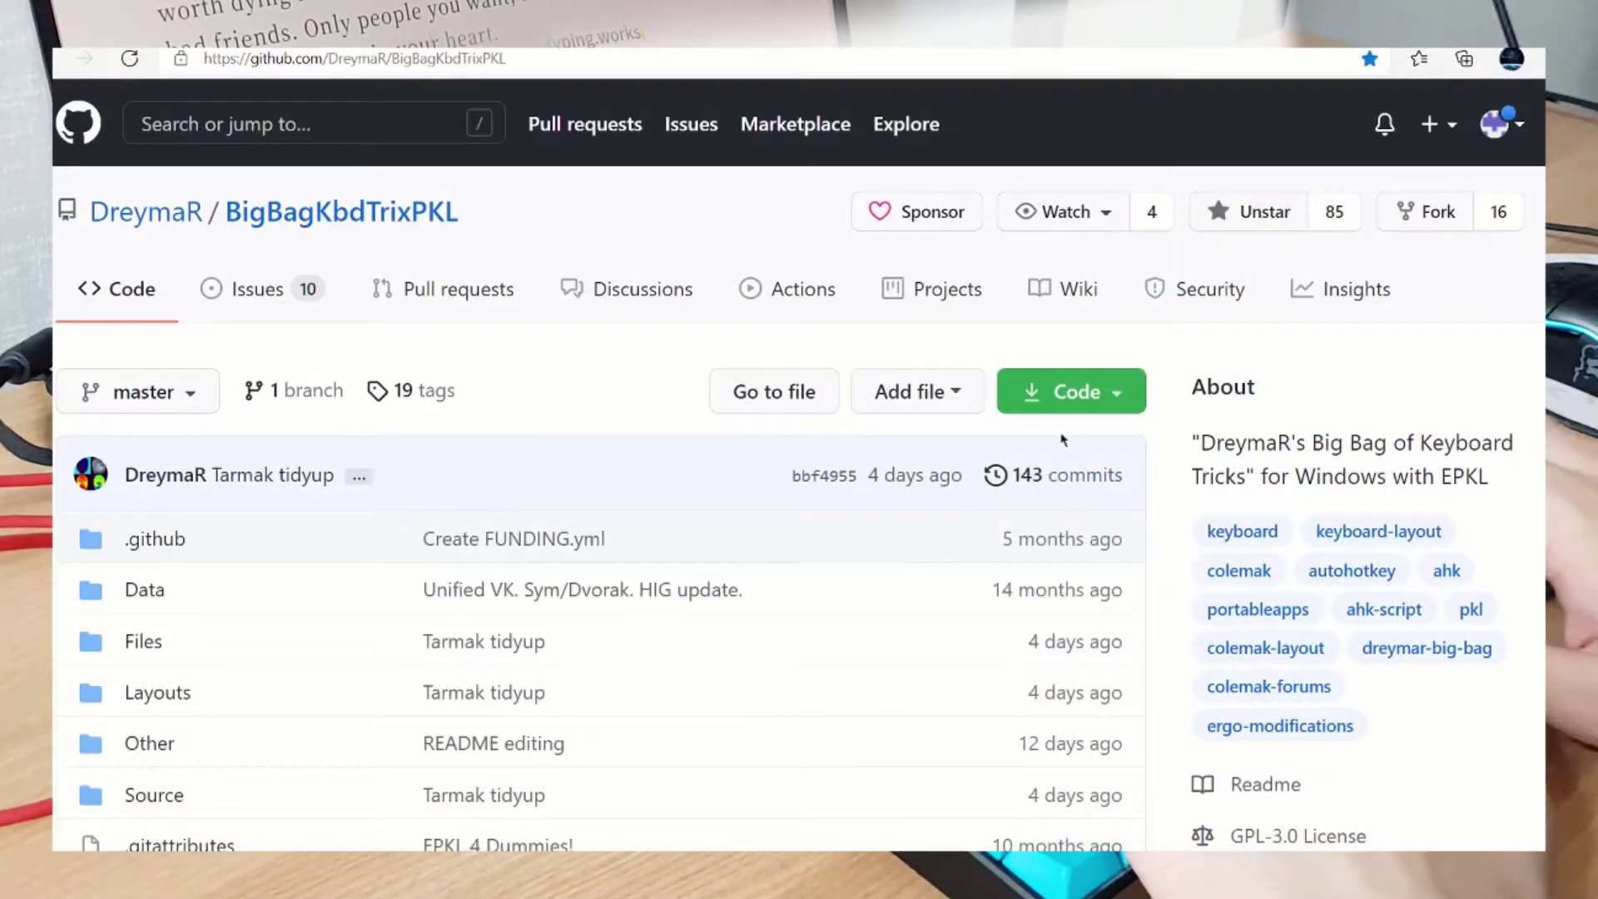
left_click(1091, 388)
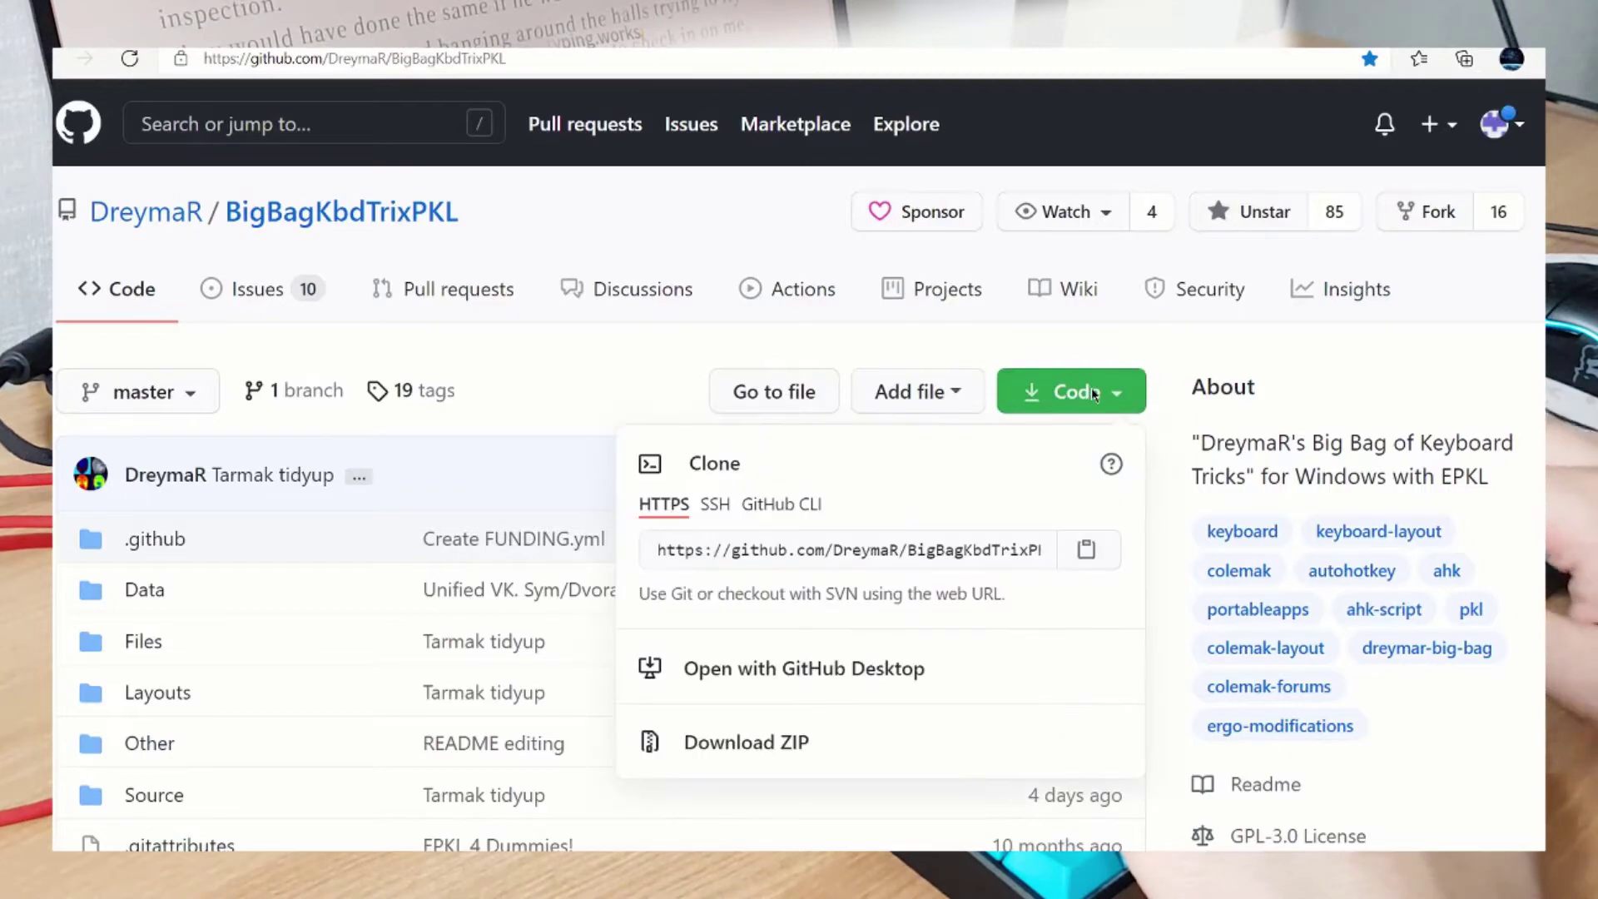
Download the repository ZIP and extract it in place with 7-Zip.
left_click(844, 747)
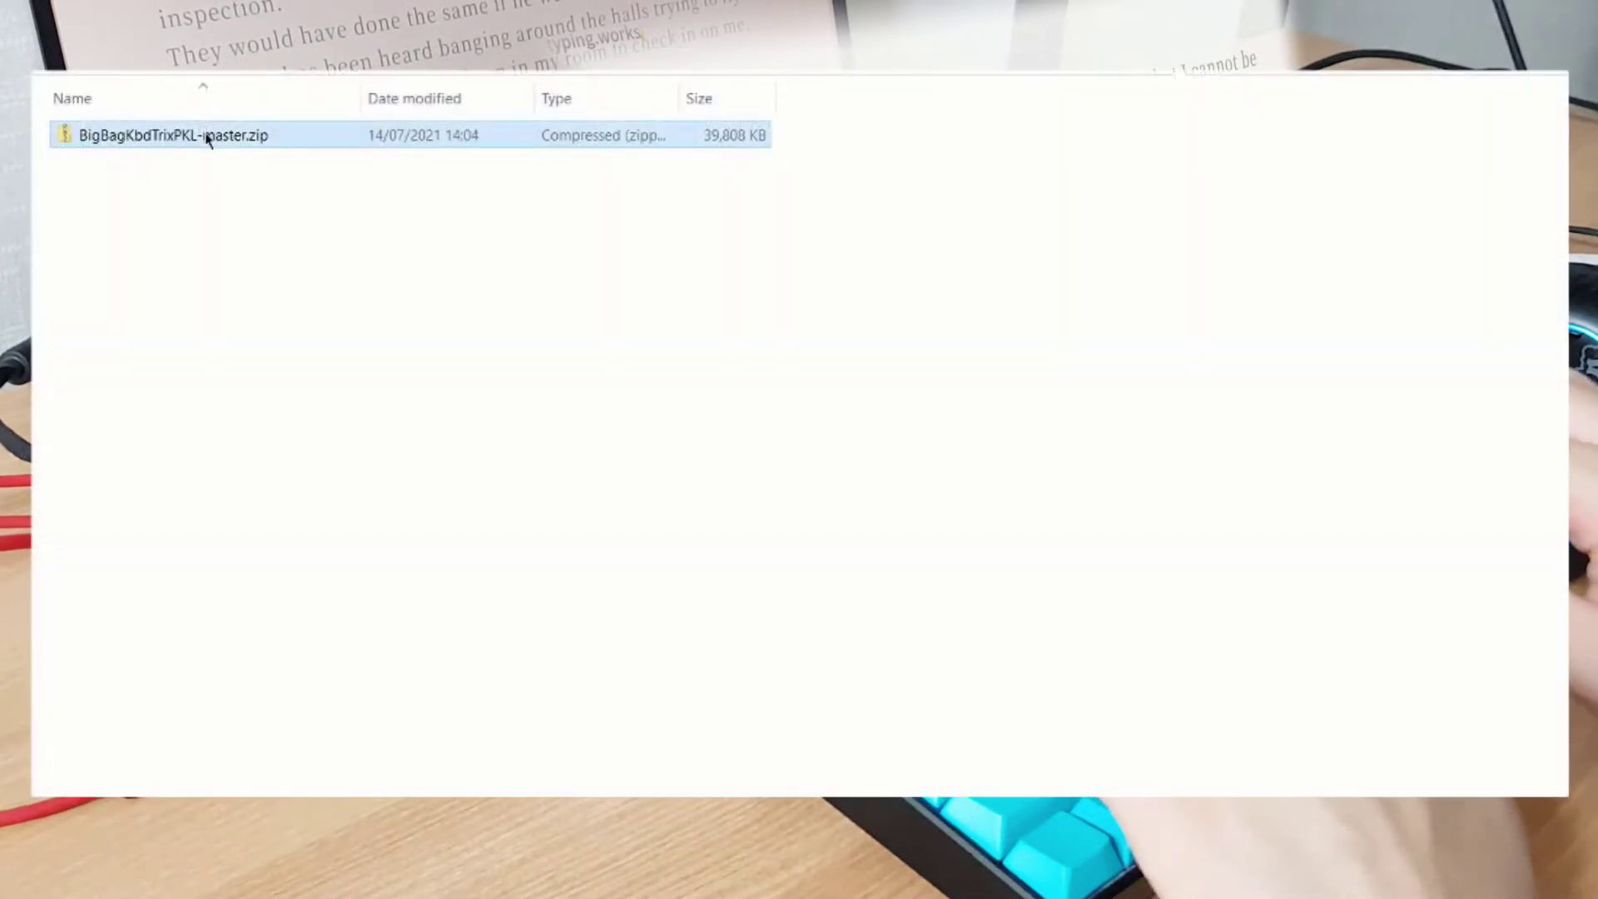
right_click(204, 136)
mouse_move(341, 274)
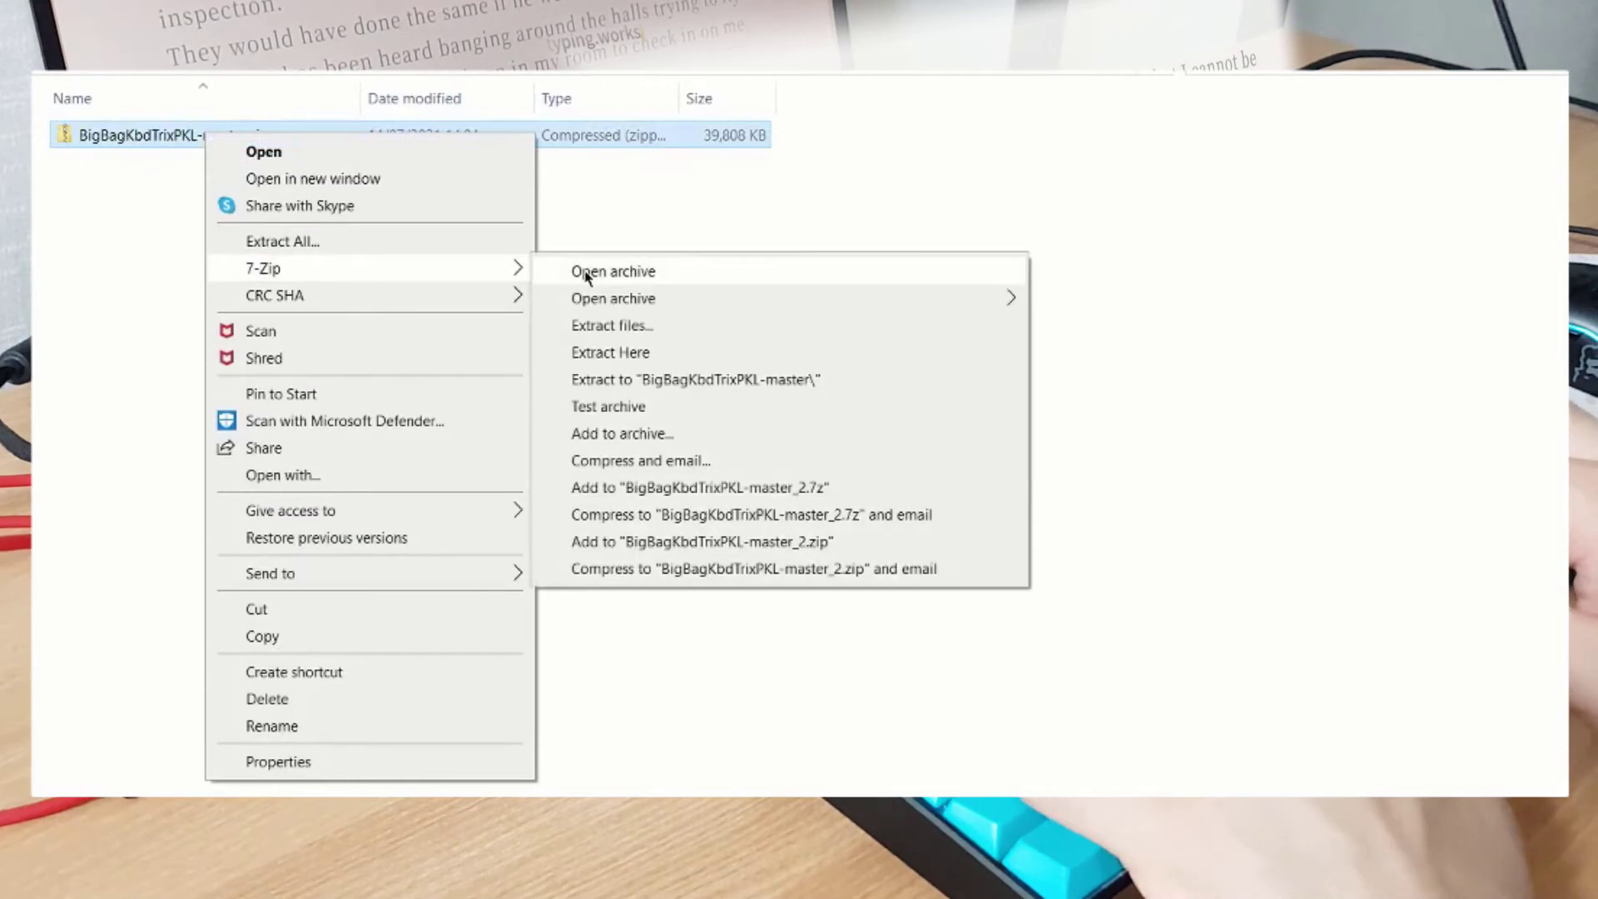
left_click(678, 365)
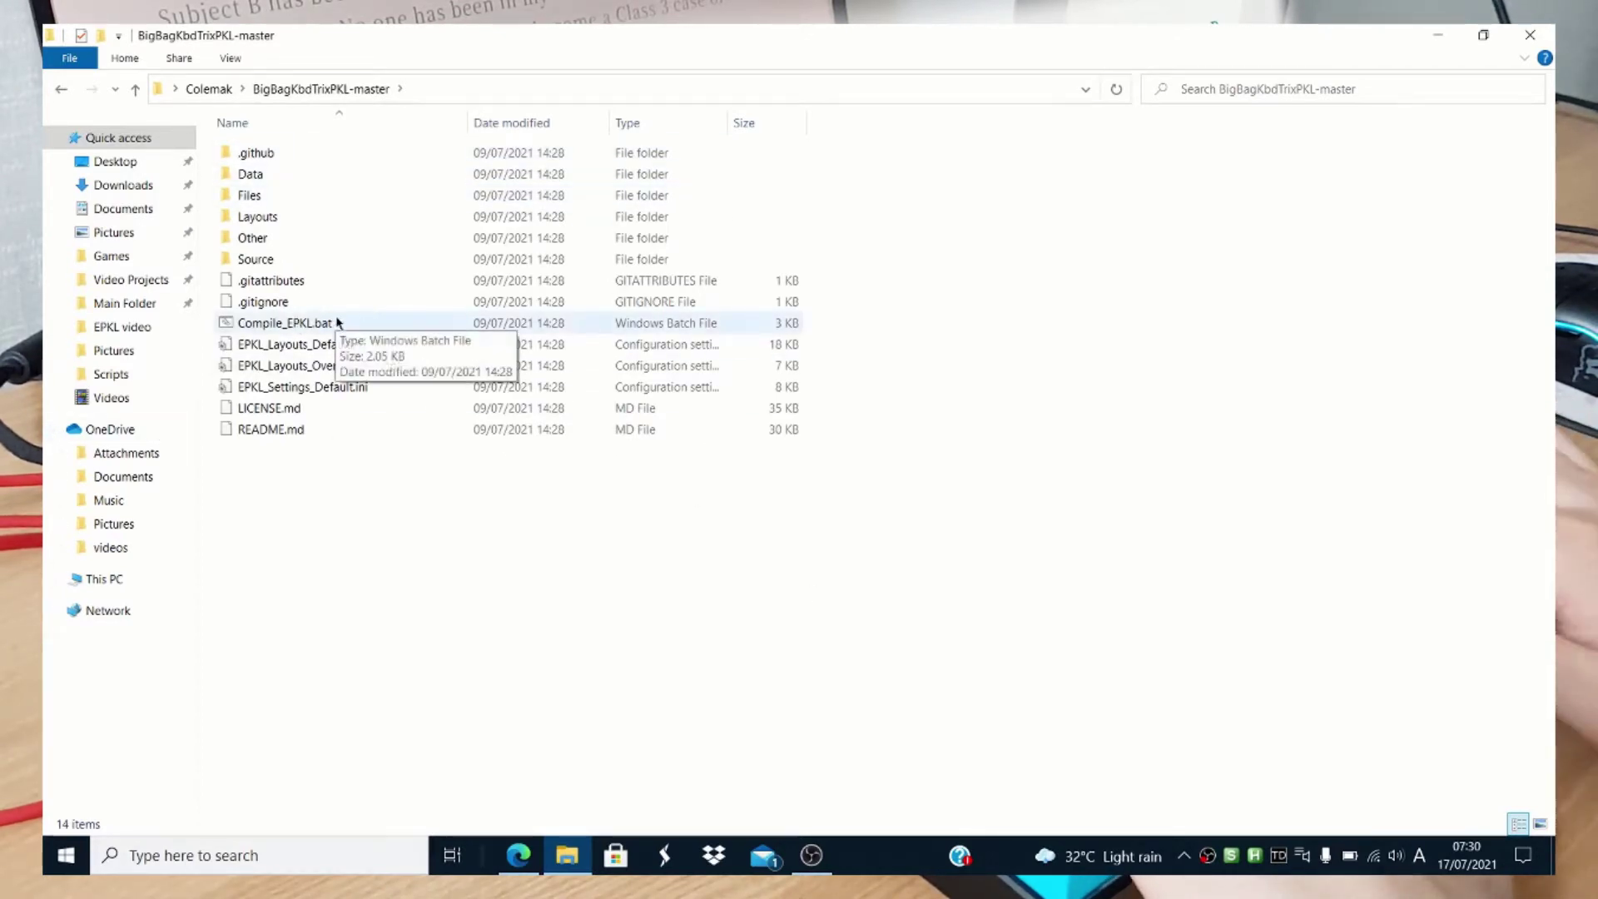
Run Compile_EPKL.bat to build and launch EPKL, then reveal its icon in the tray overflow.
double_click(361, 322)
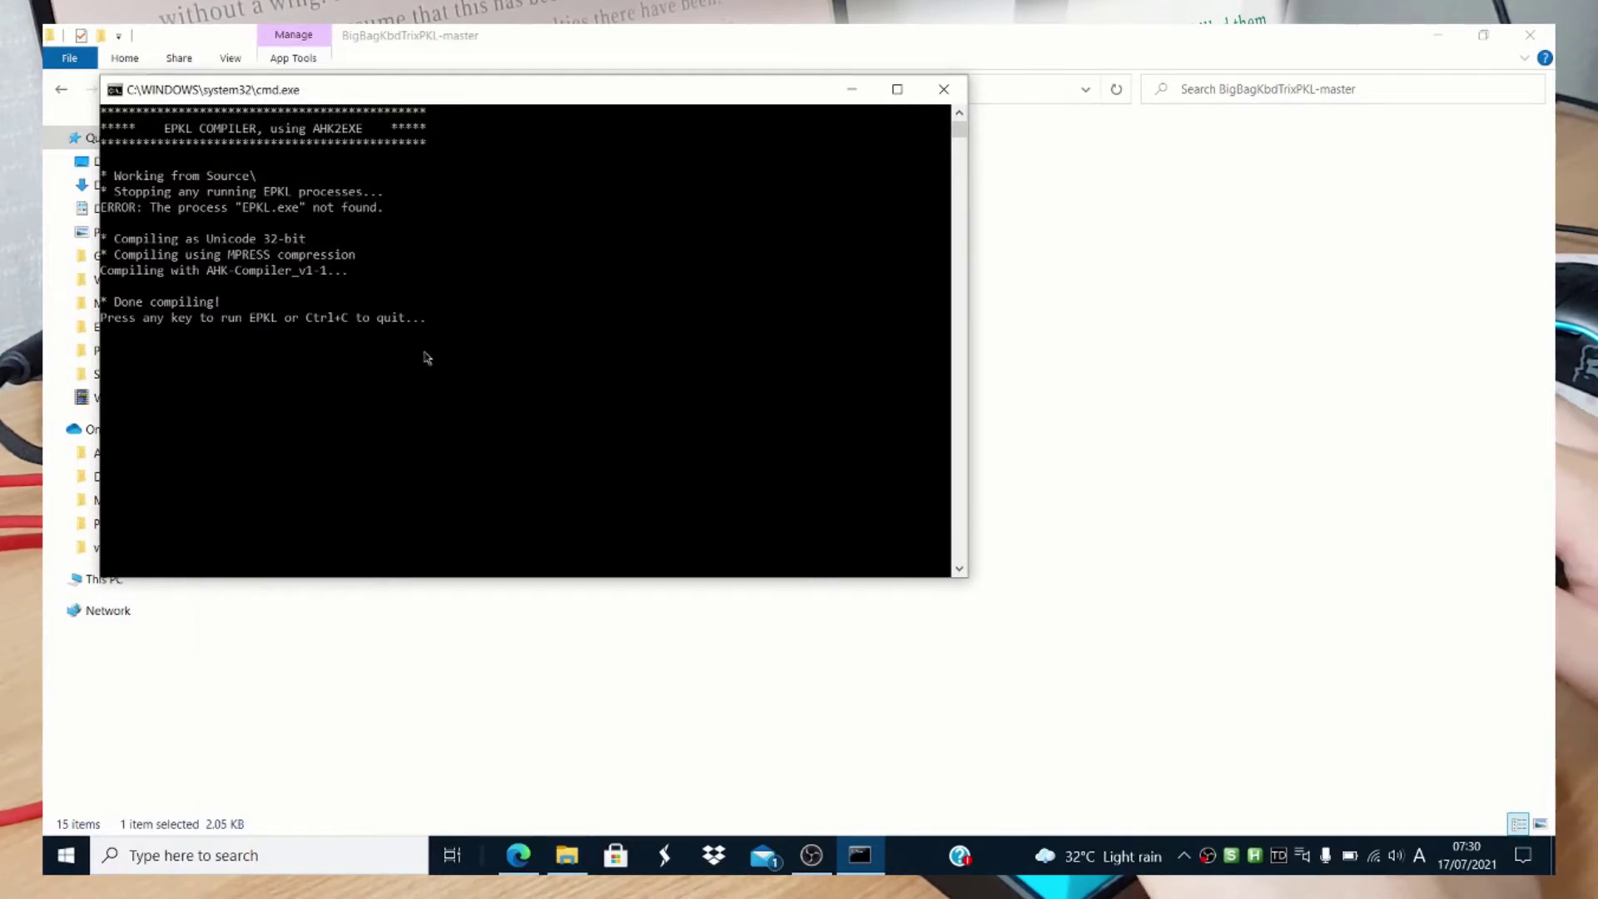
key("Return")
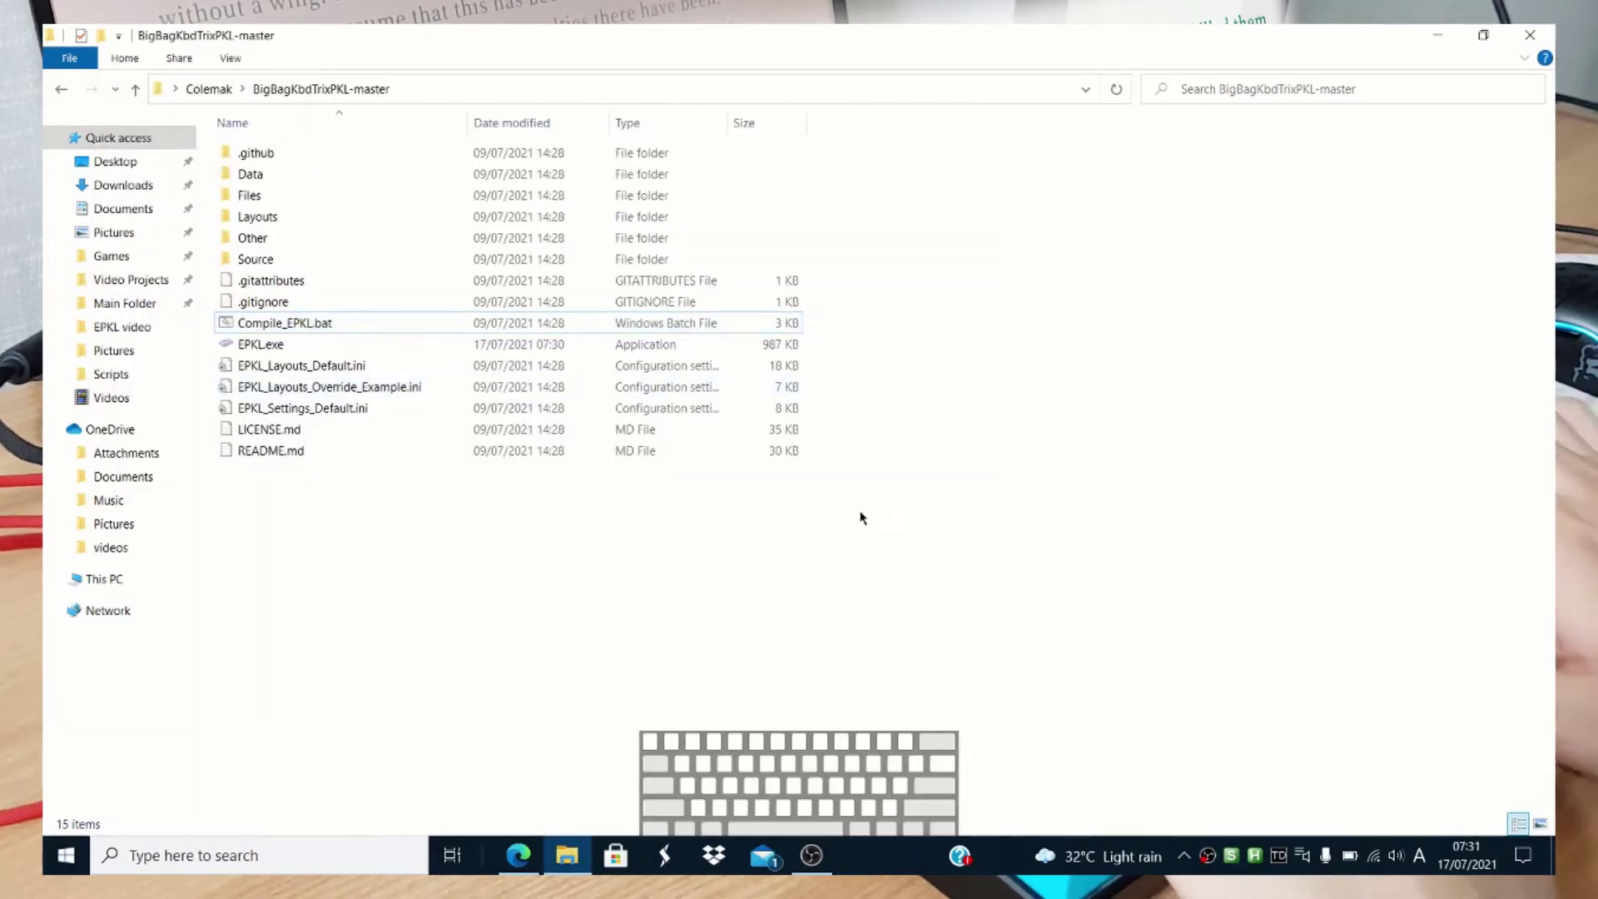
left_click(1183, 856)
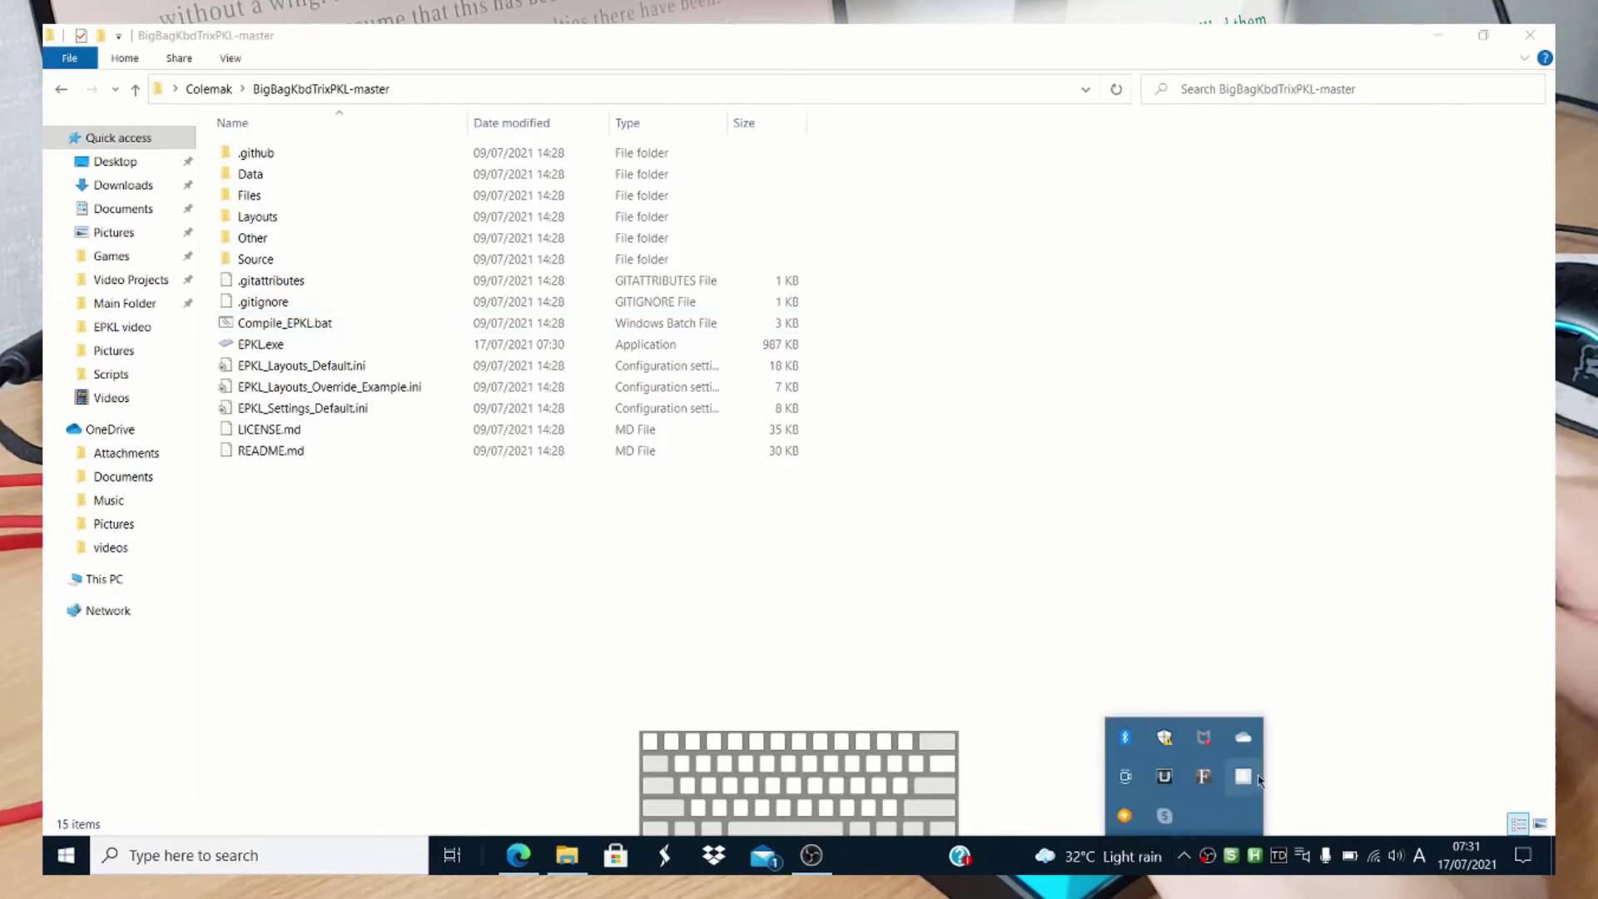
left_click(1049, 658)
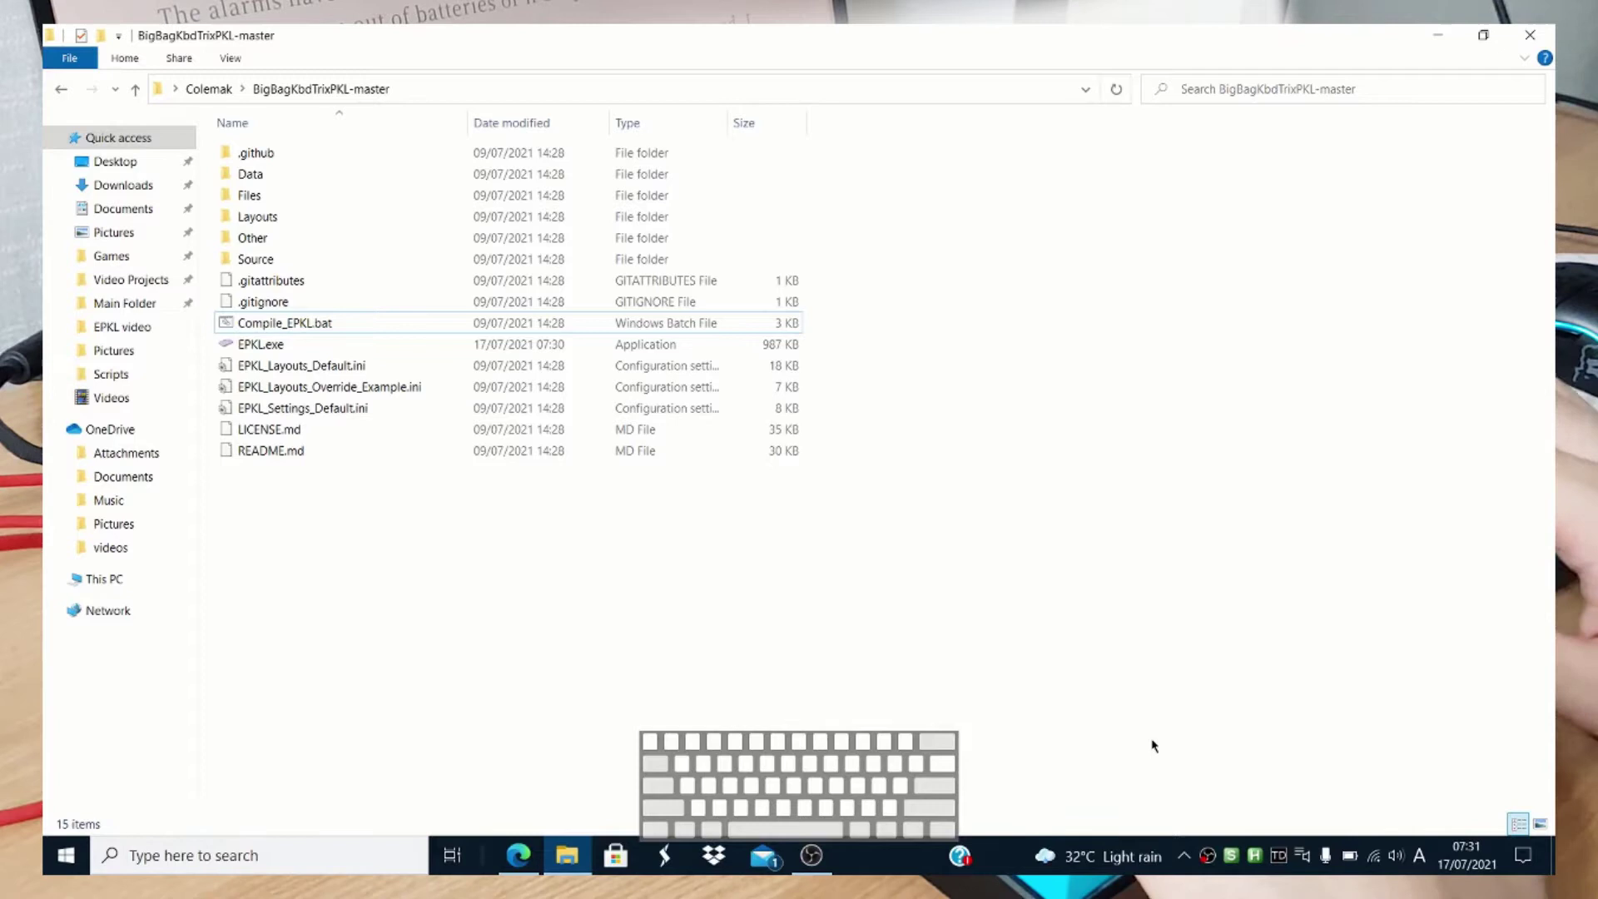
left_click(1183, 855)
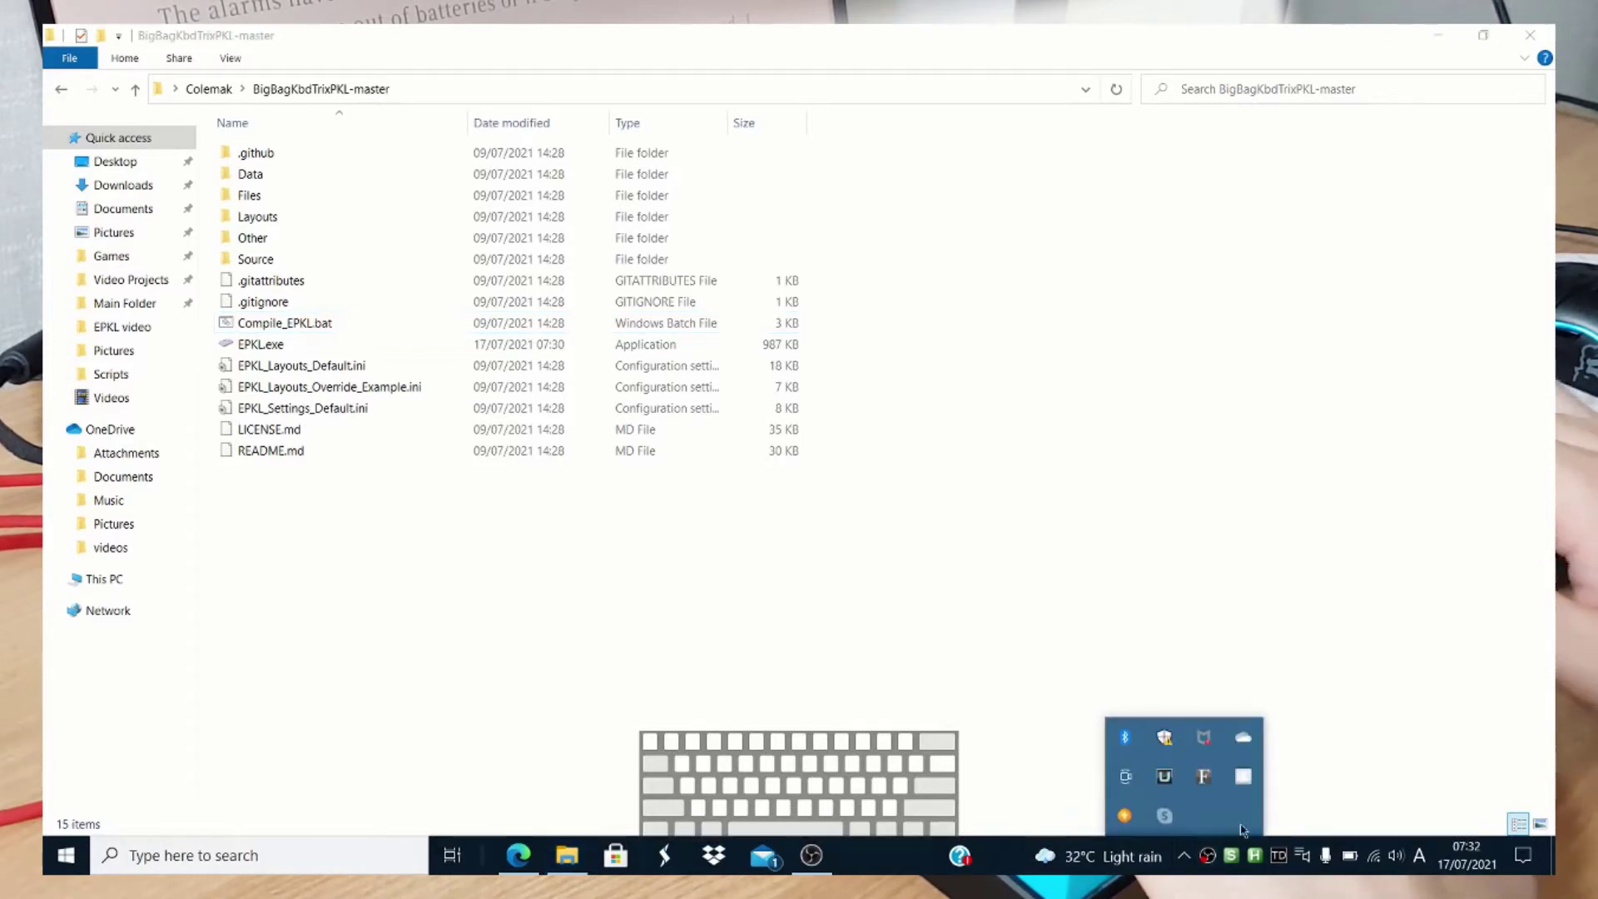
In Layout/Settings, submit an override for layout type eD, keyboard type ANS and mod CurlAngle.
right_click(1243, 777)
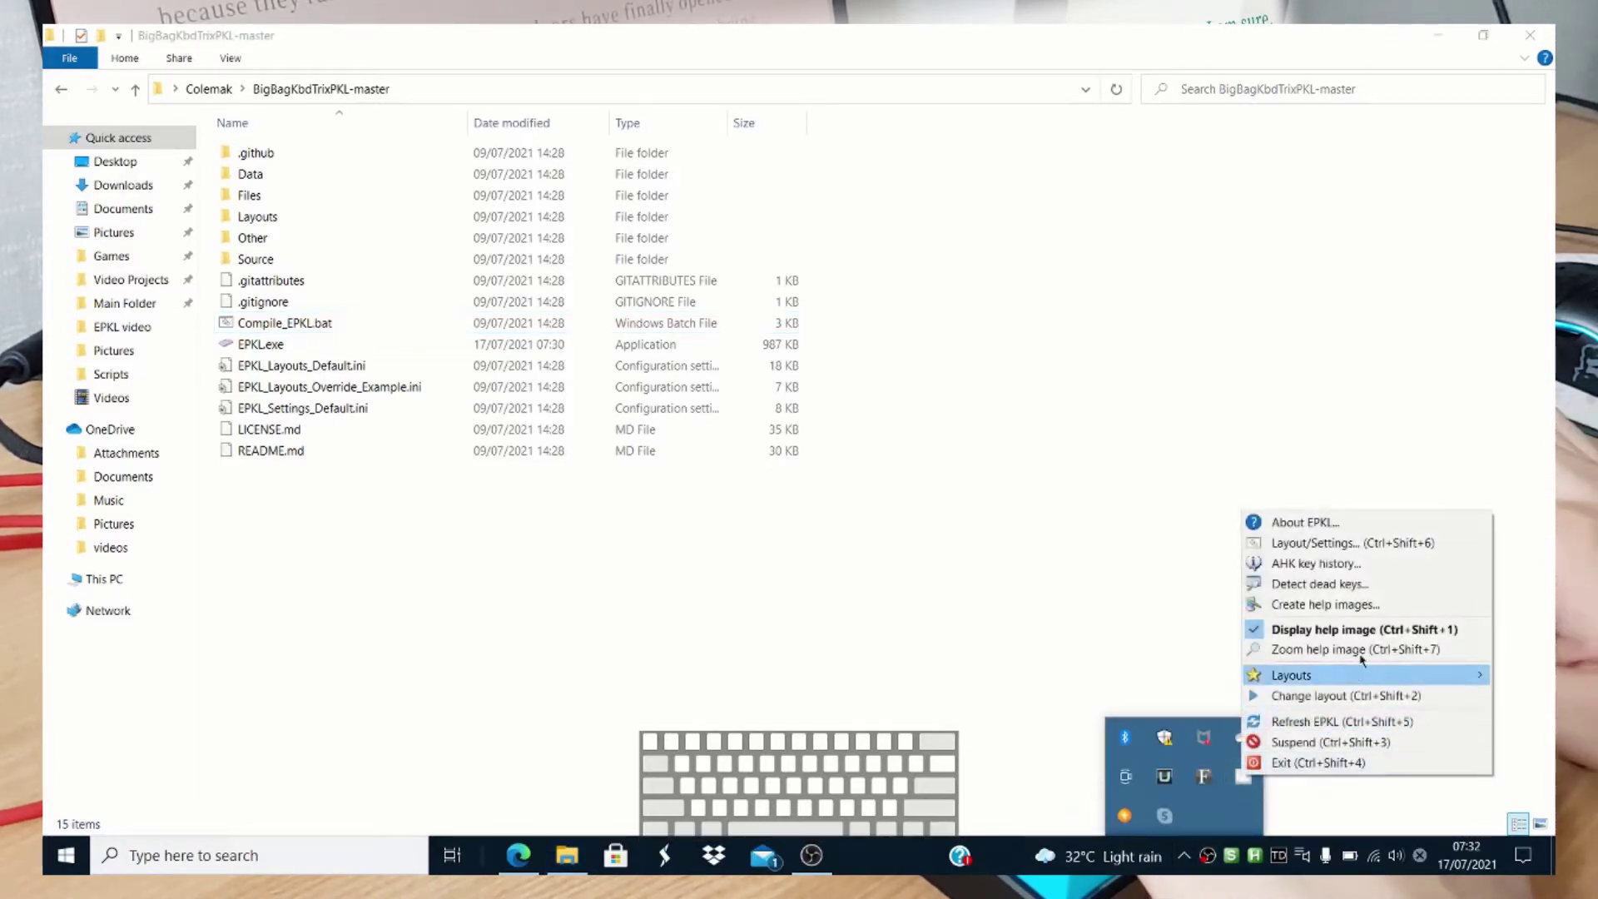
left_click(1343, 549)
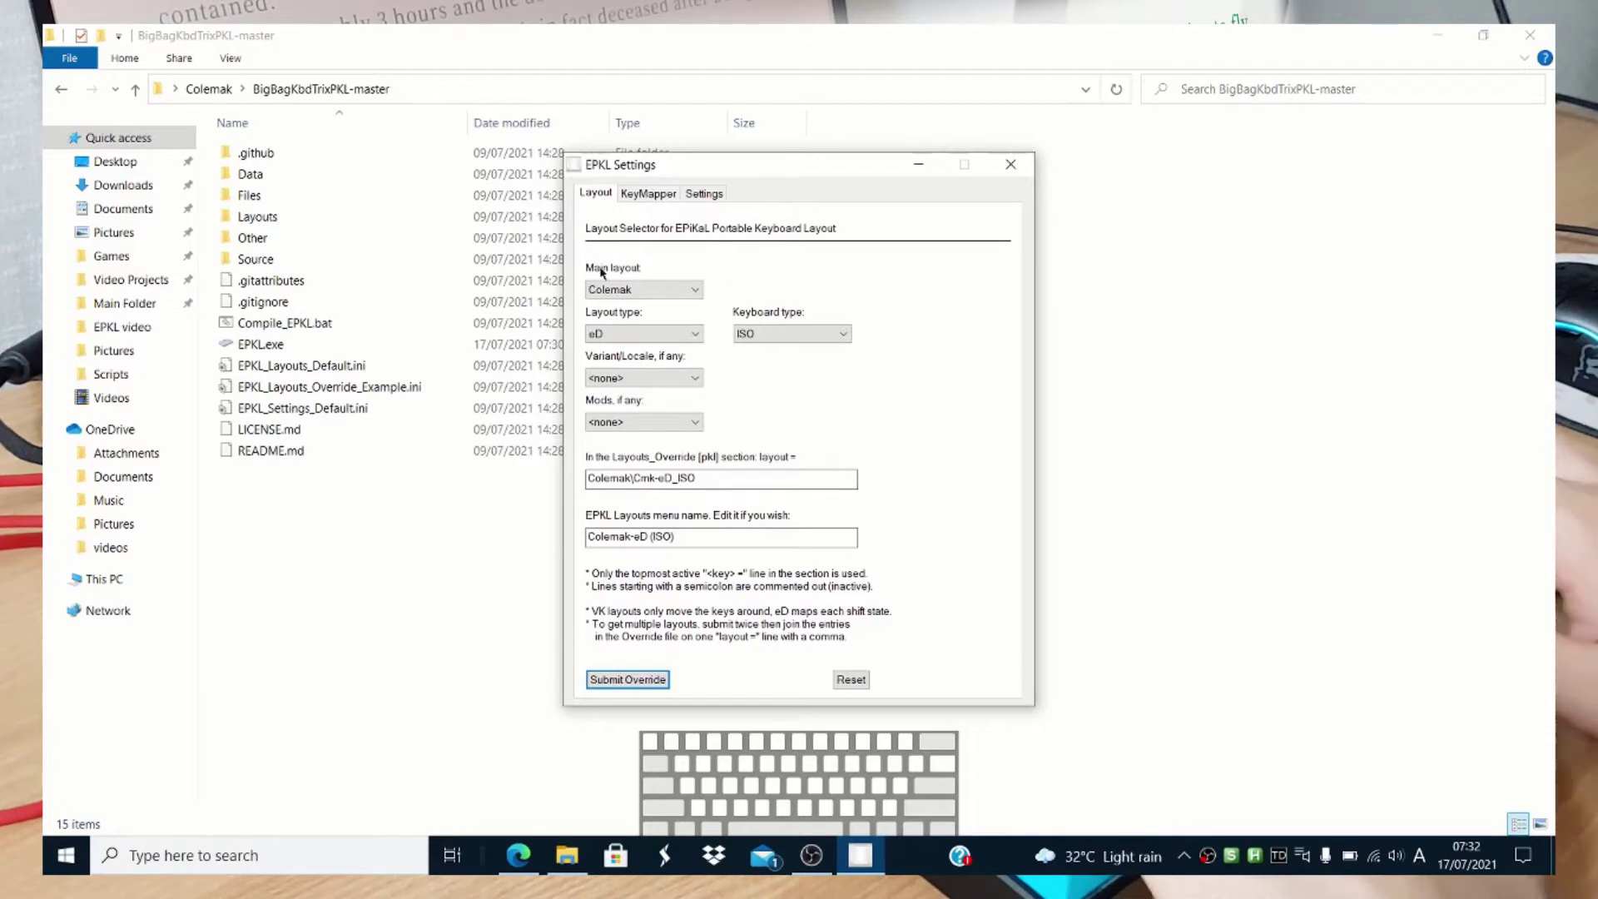
left_click(649, 332)
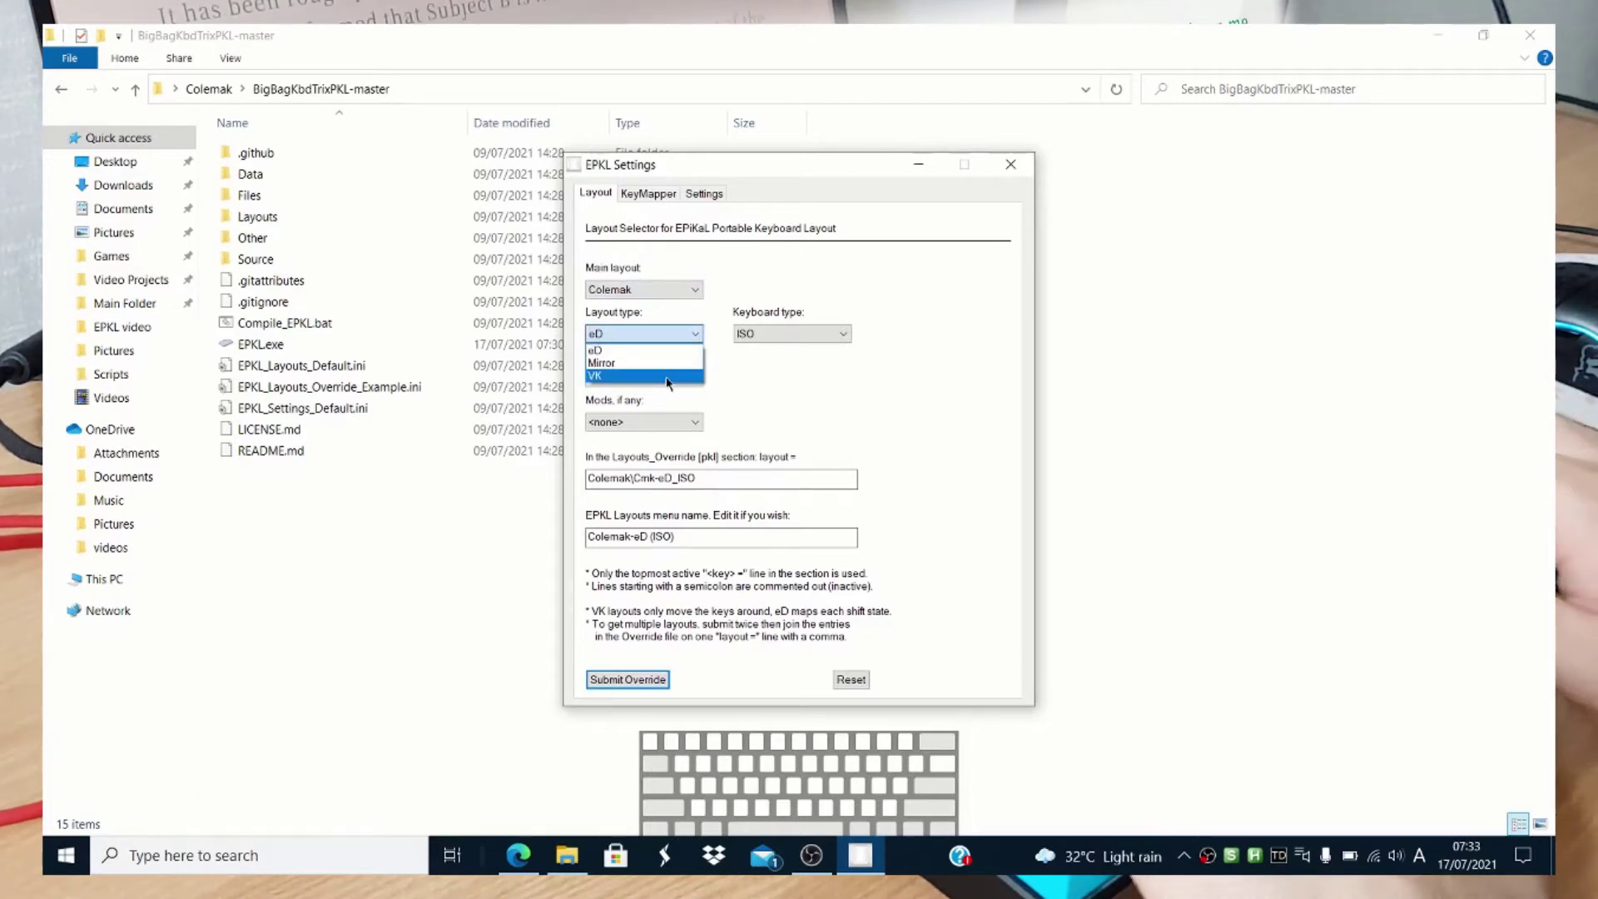
left_click(623, 350)
left_click(791, 334)
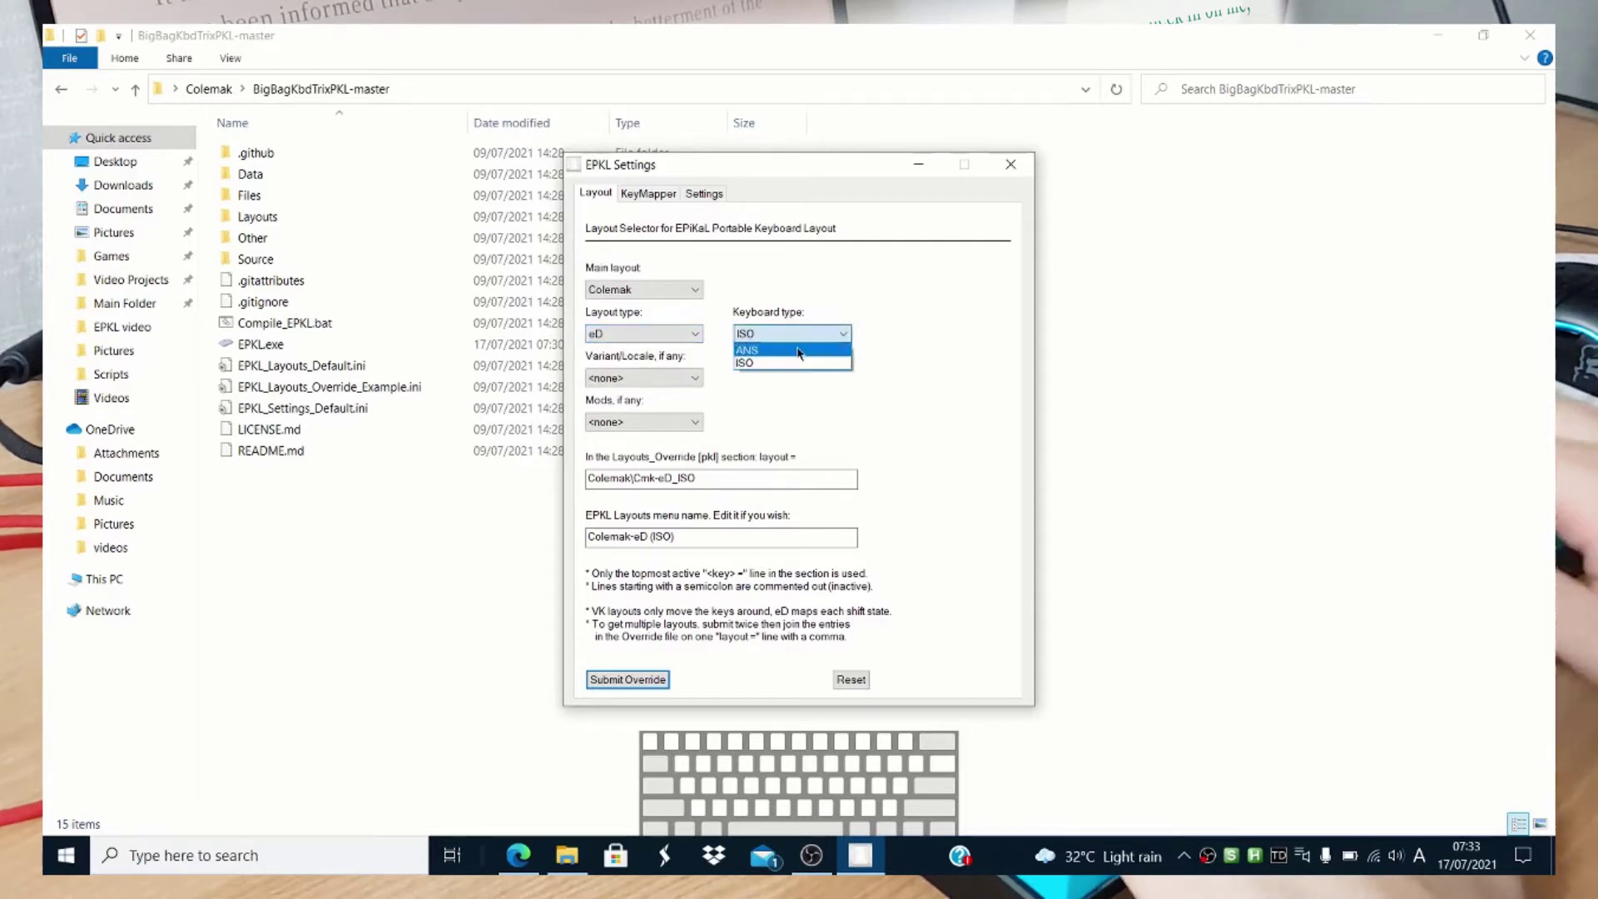
left_click(798, 350)
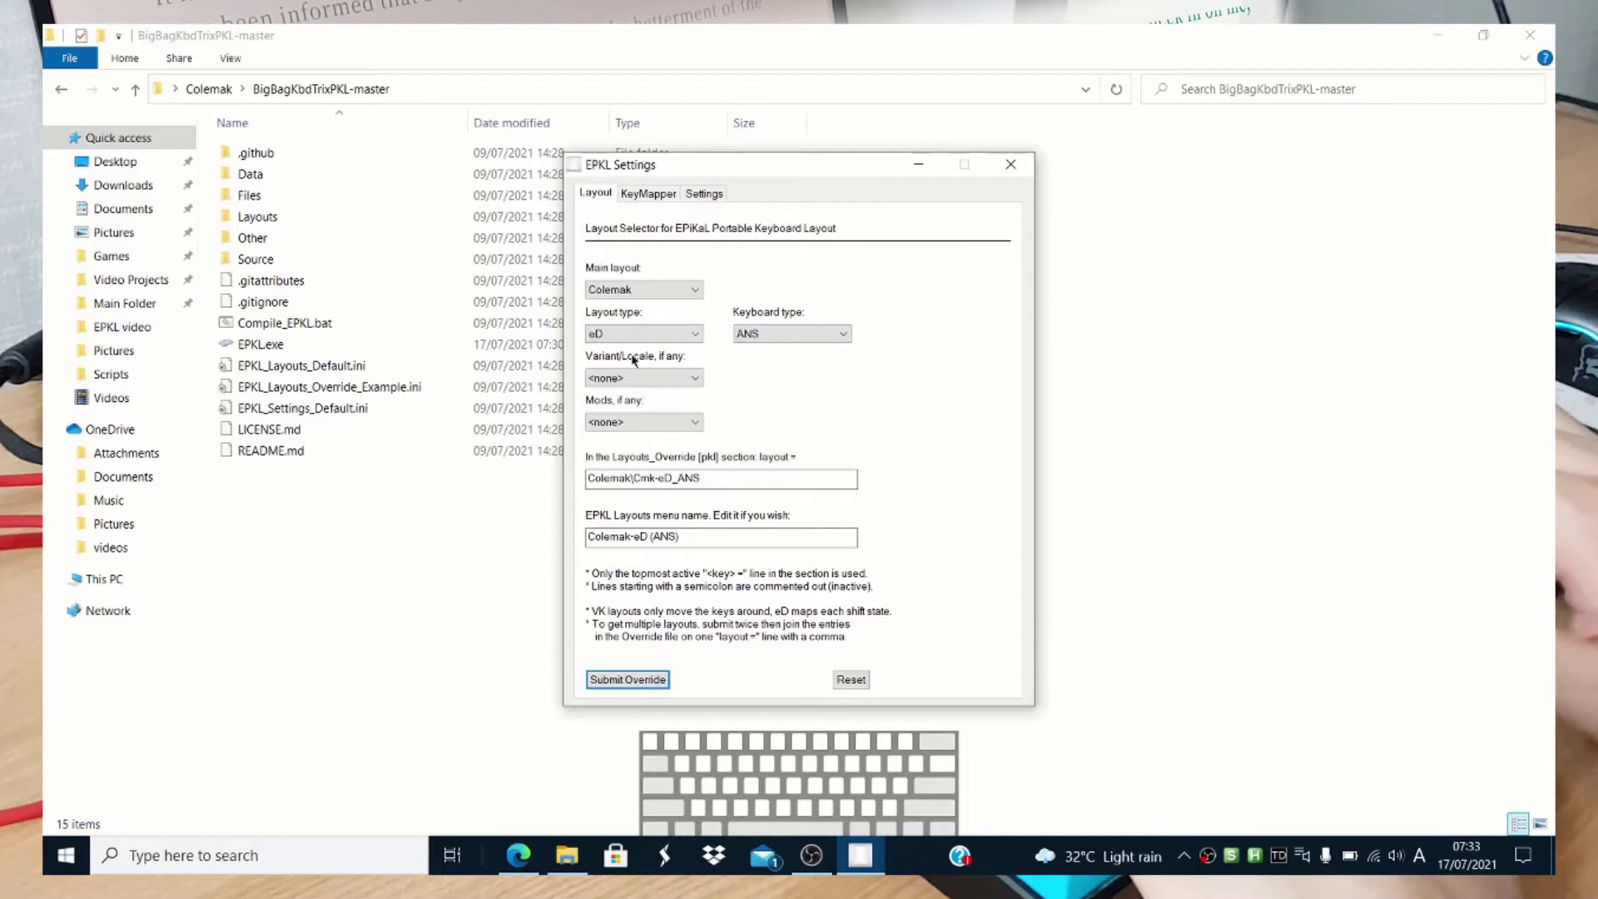
left_click(666, 418)
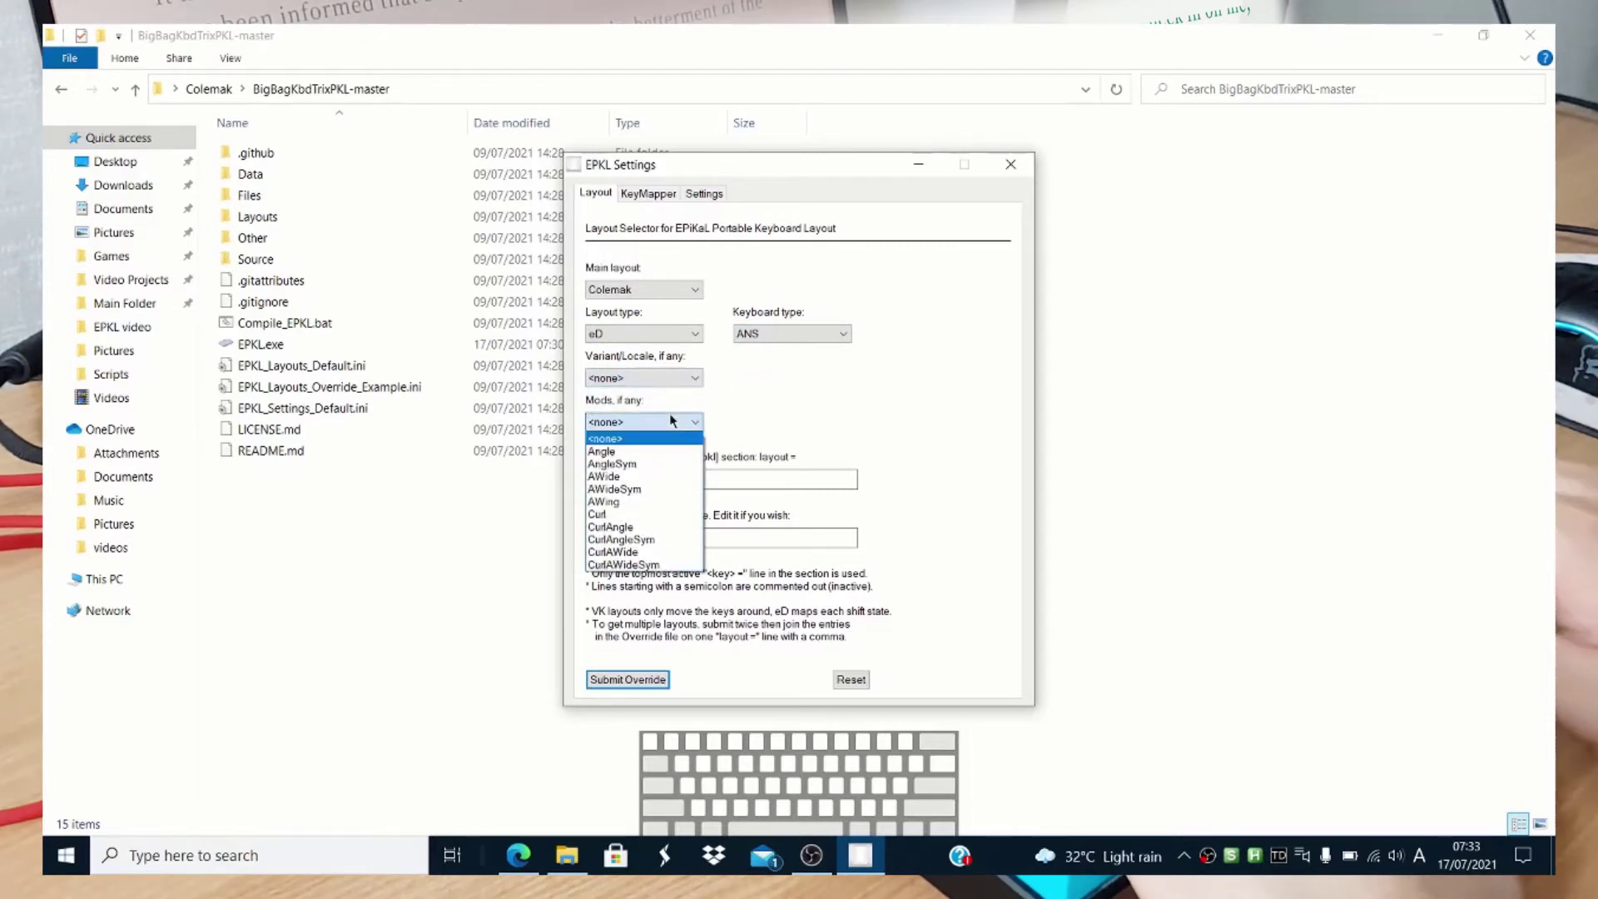
left_click(644, 529)
left_click(615, 681)
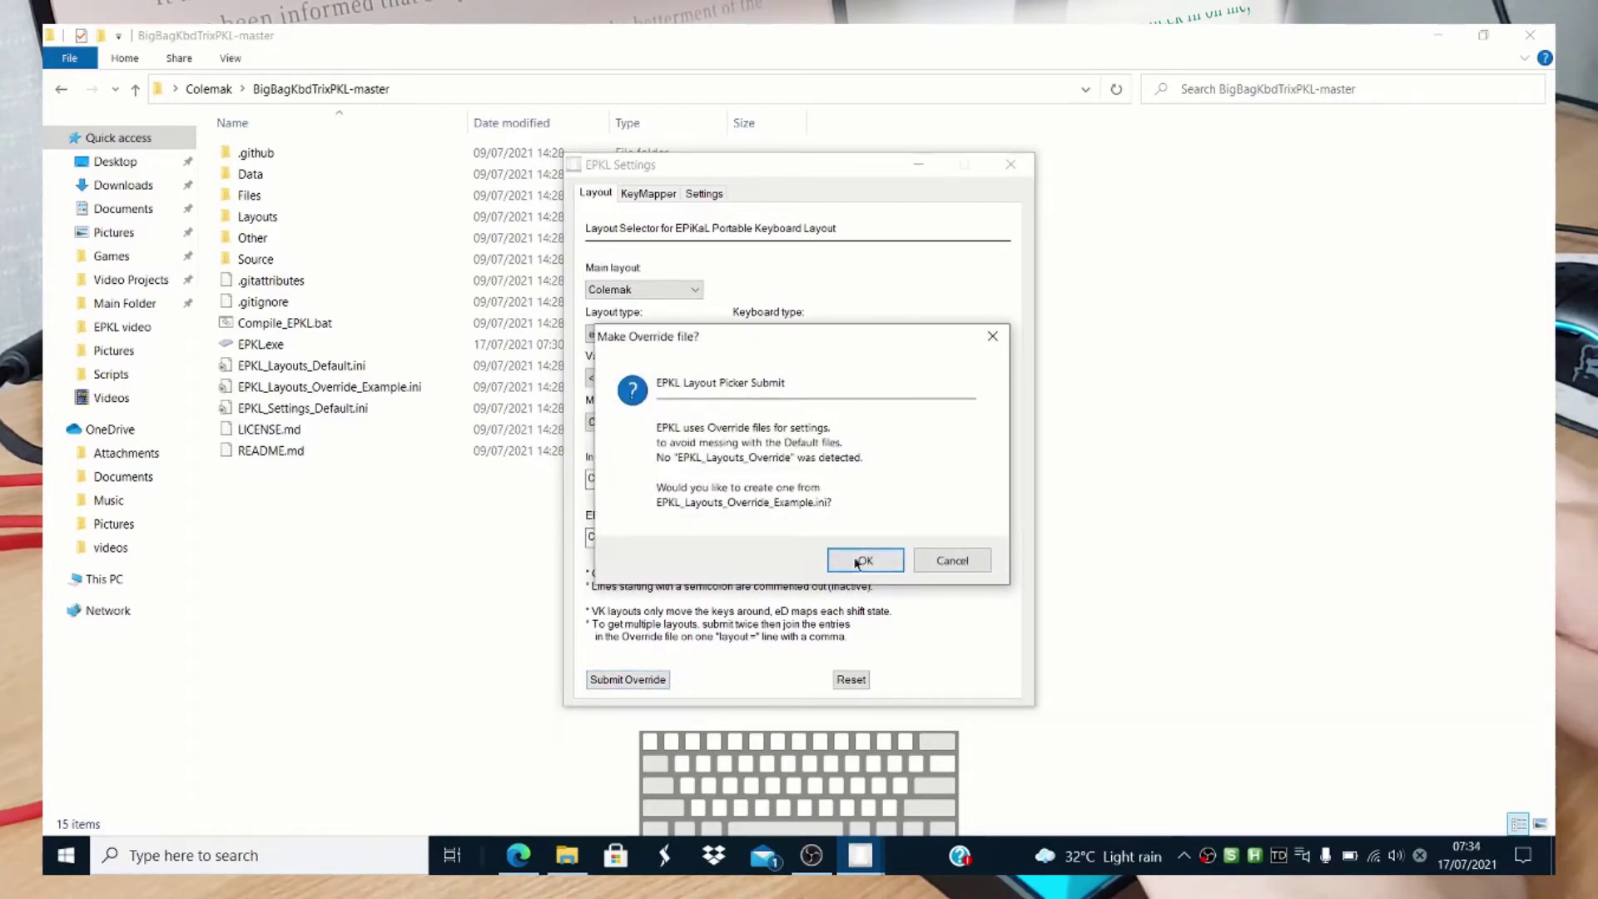
Create EPKL_Layouts_Override.ini with the layout line, refresh EPKL, and select the new file.
left_click(858, 562)
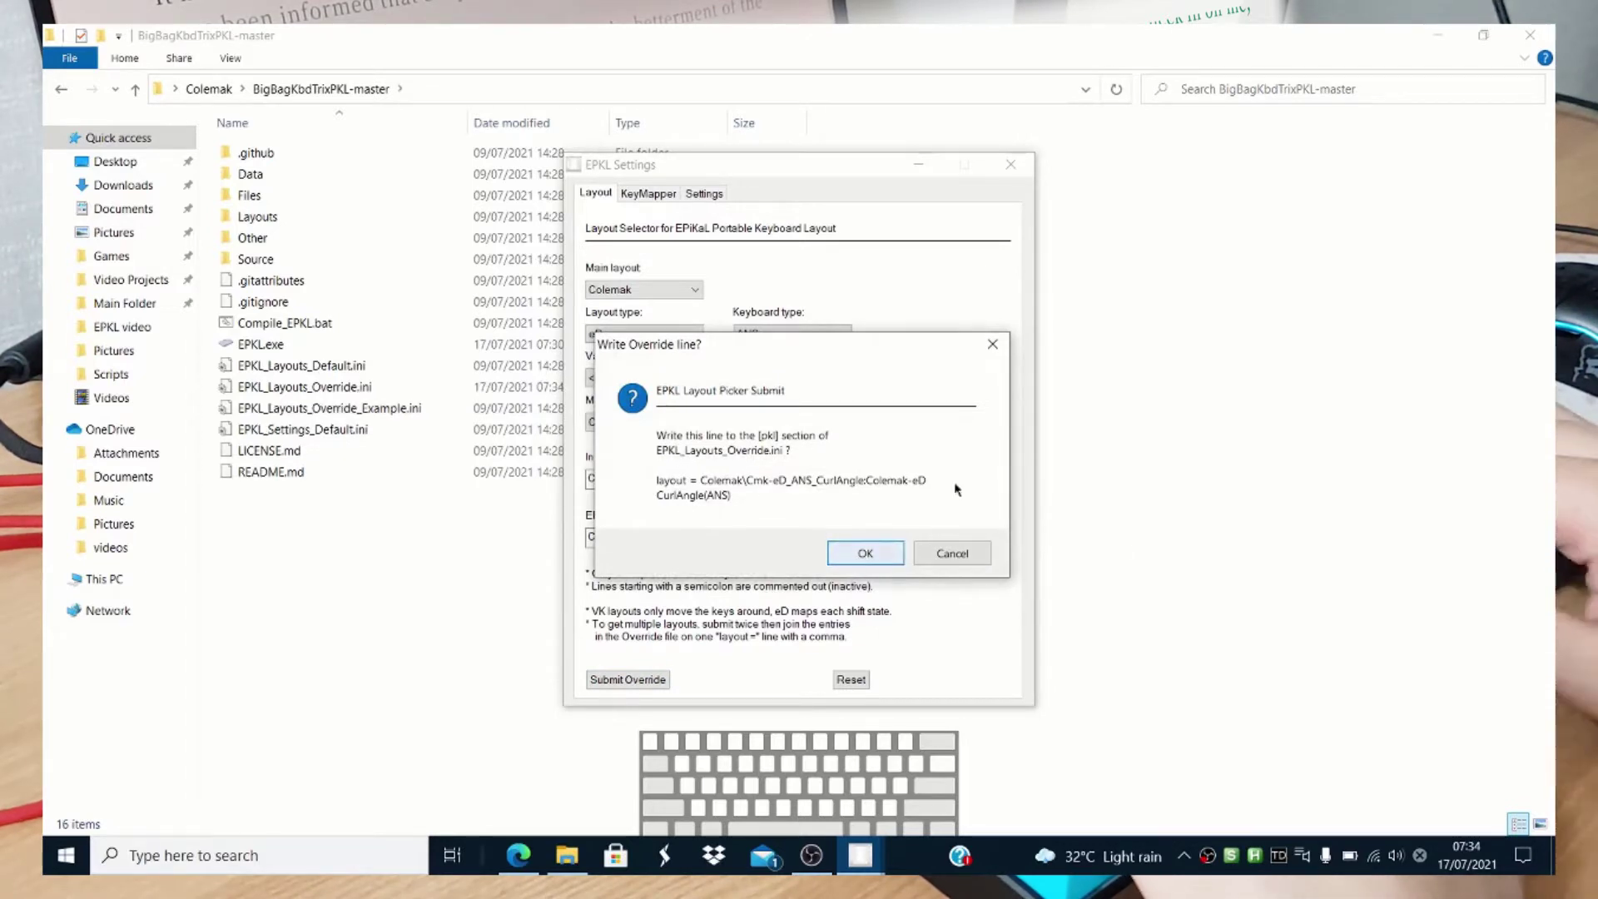
left_click(862, 554)
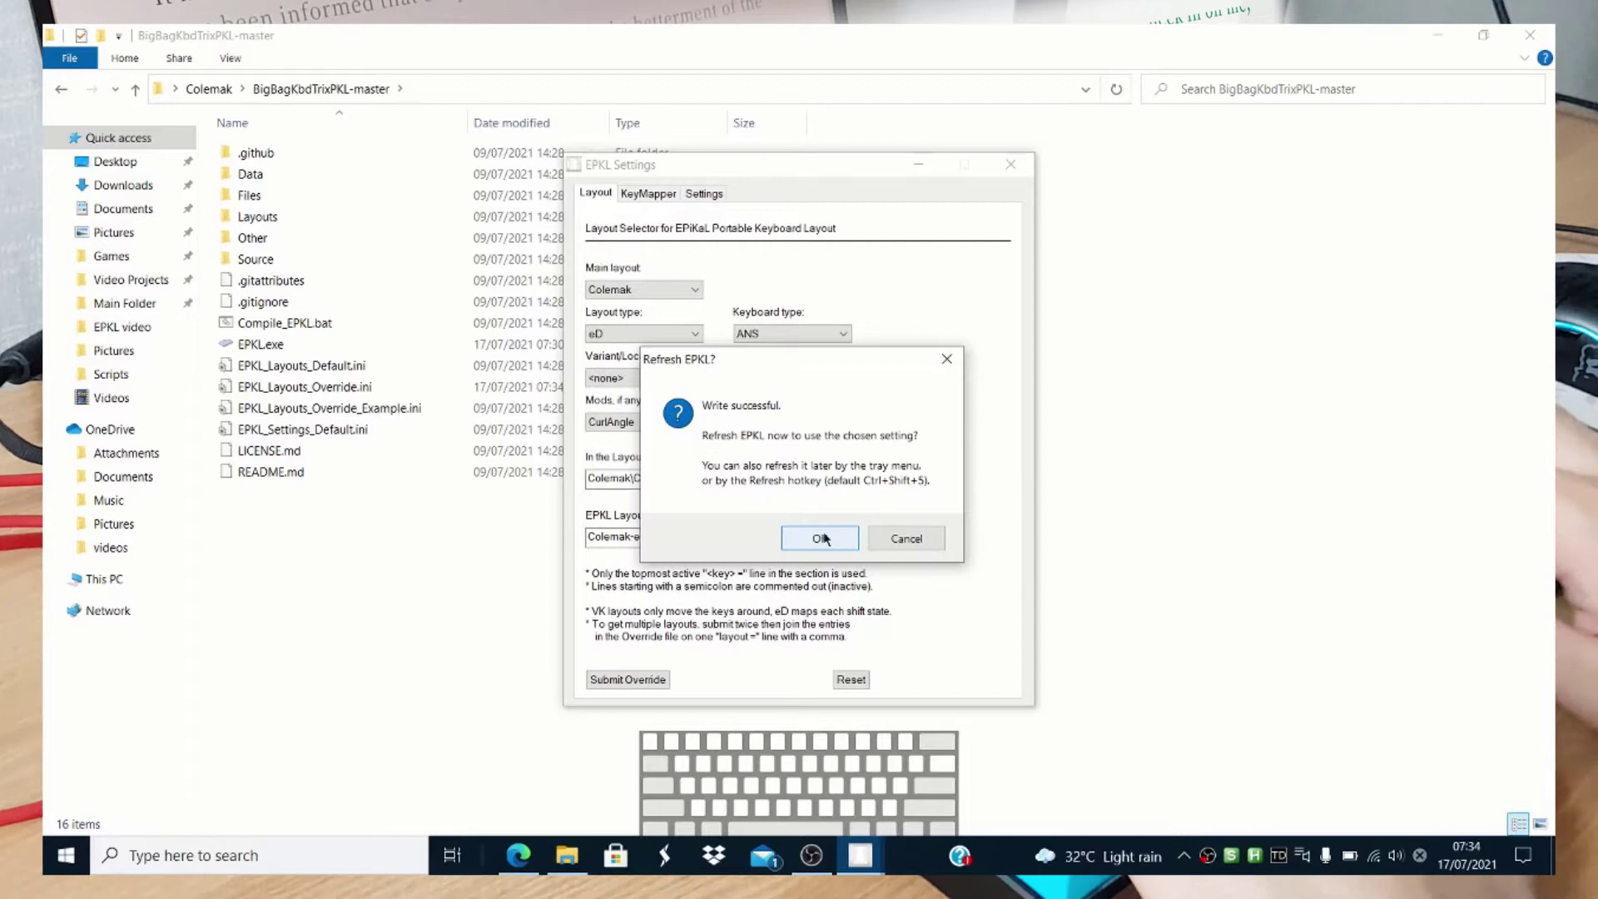
left_click(824, 540)
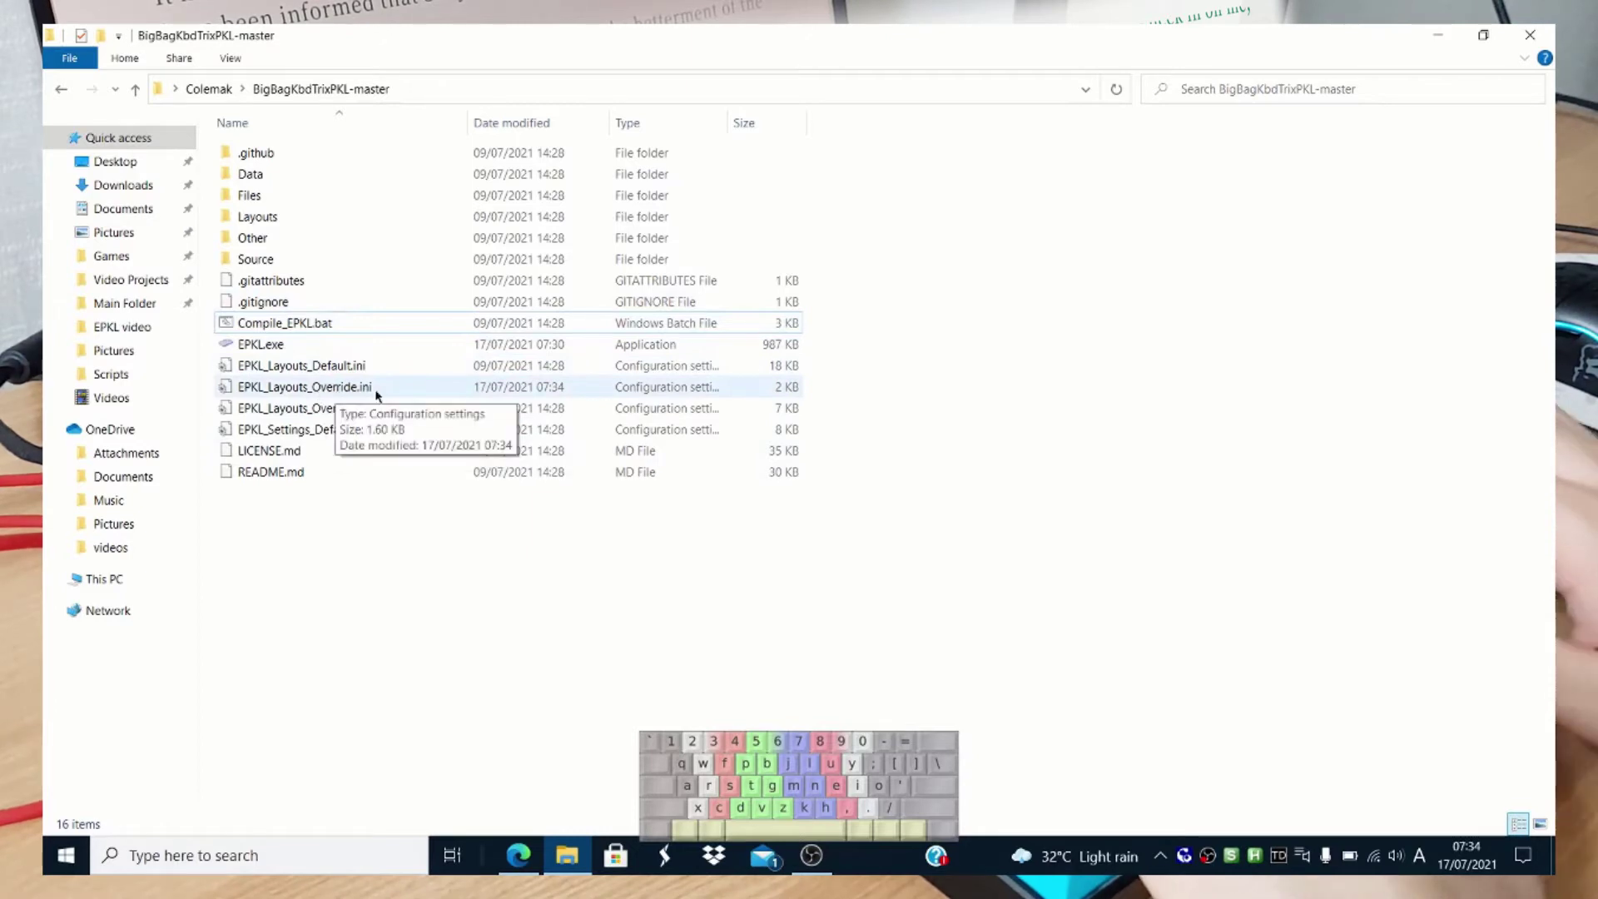
left_click(331, 391)
double_click(332, 389)
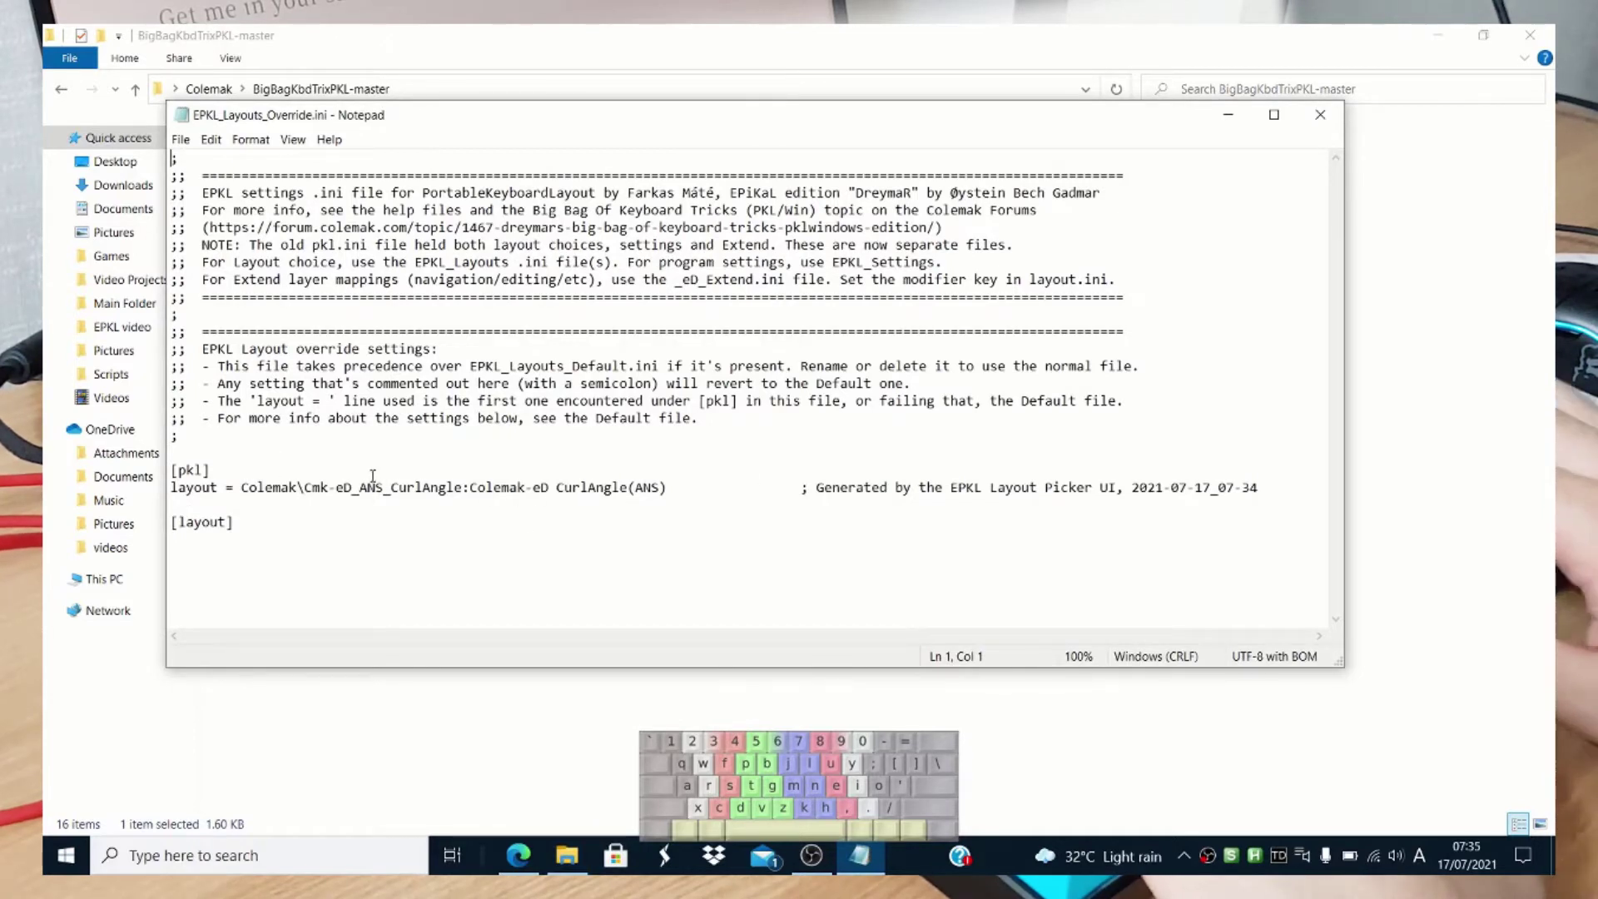
left_click_drag(241, 487, 637, 487)
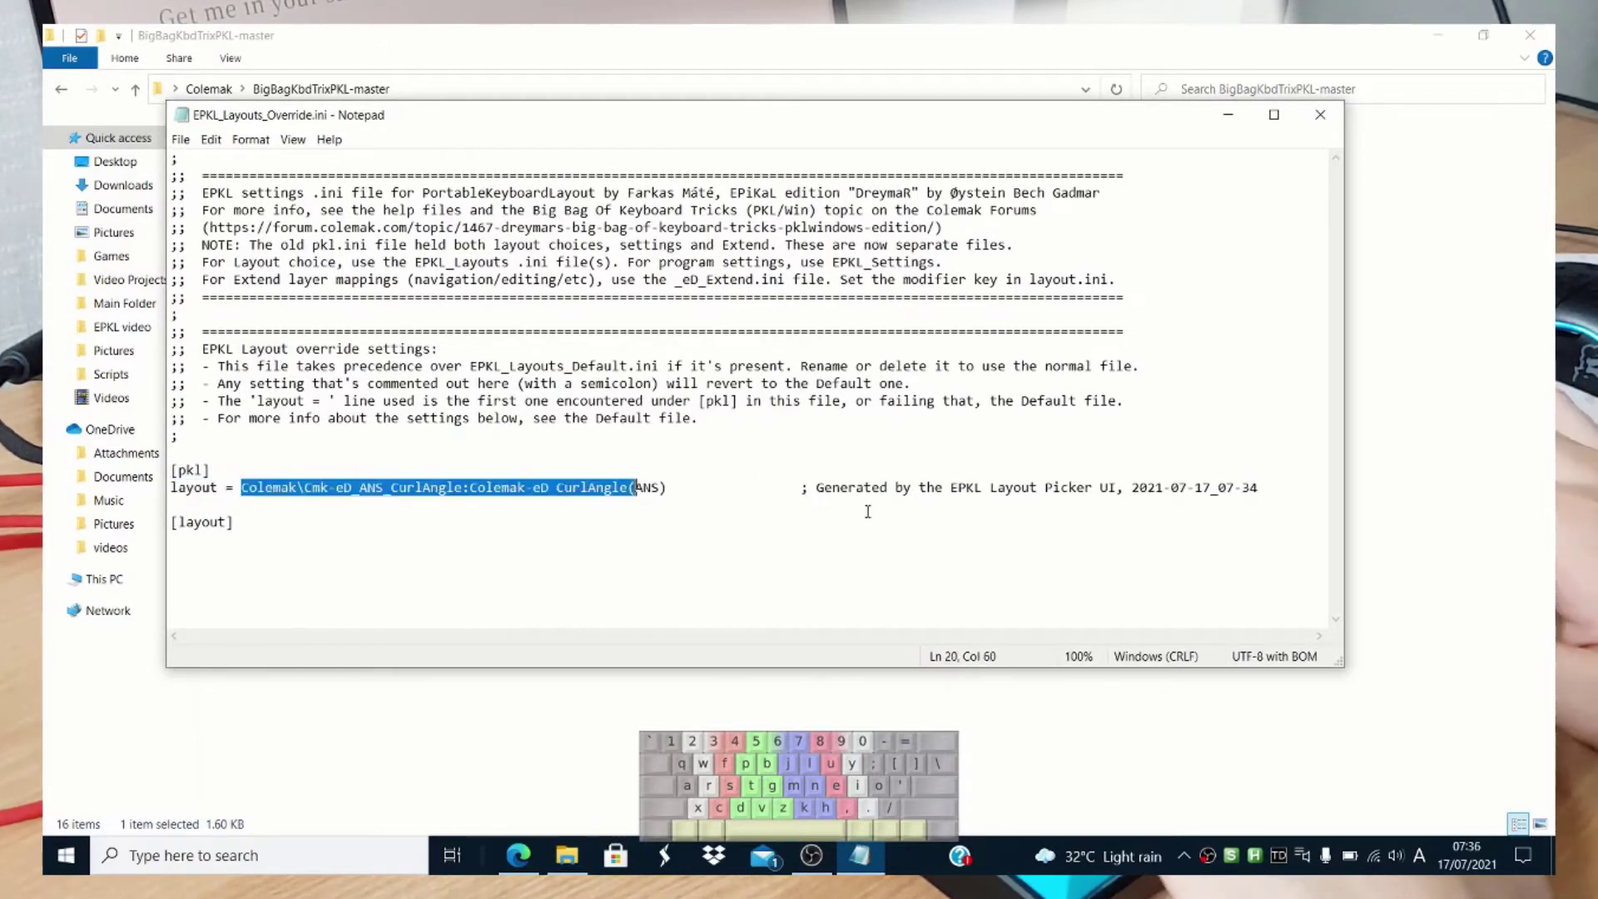
left_click(662, 487)
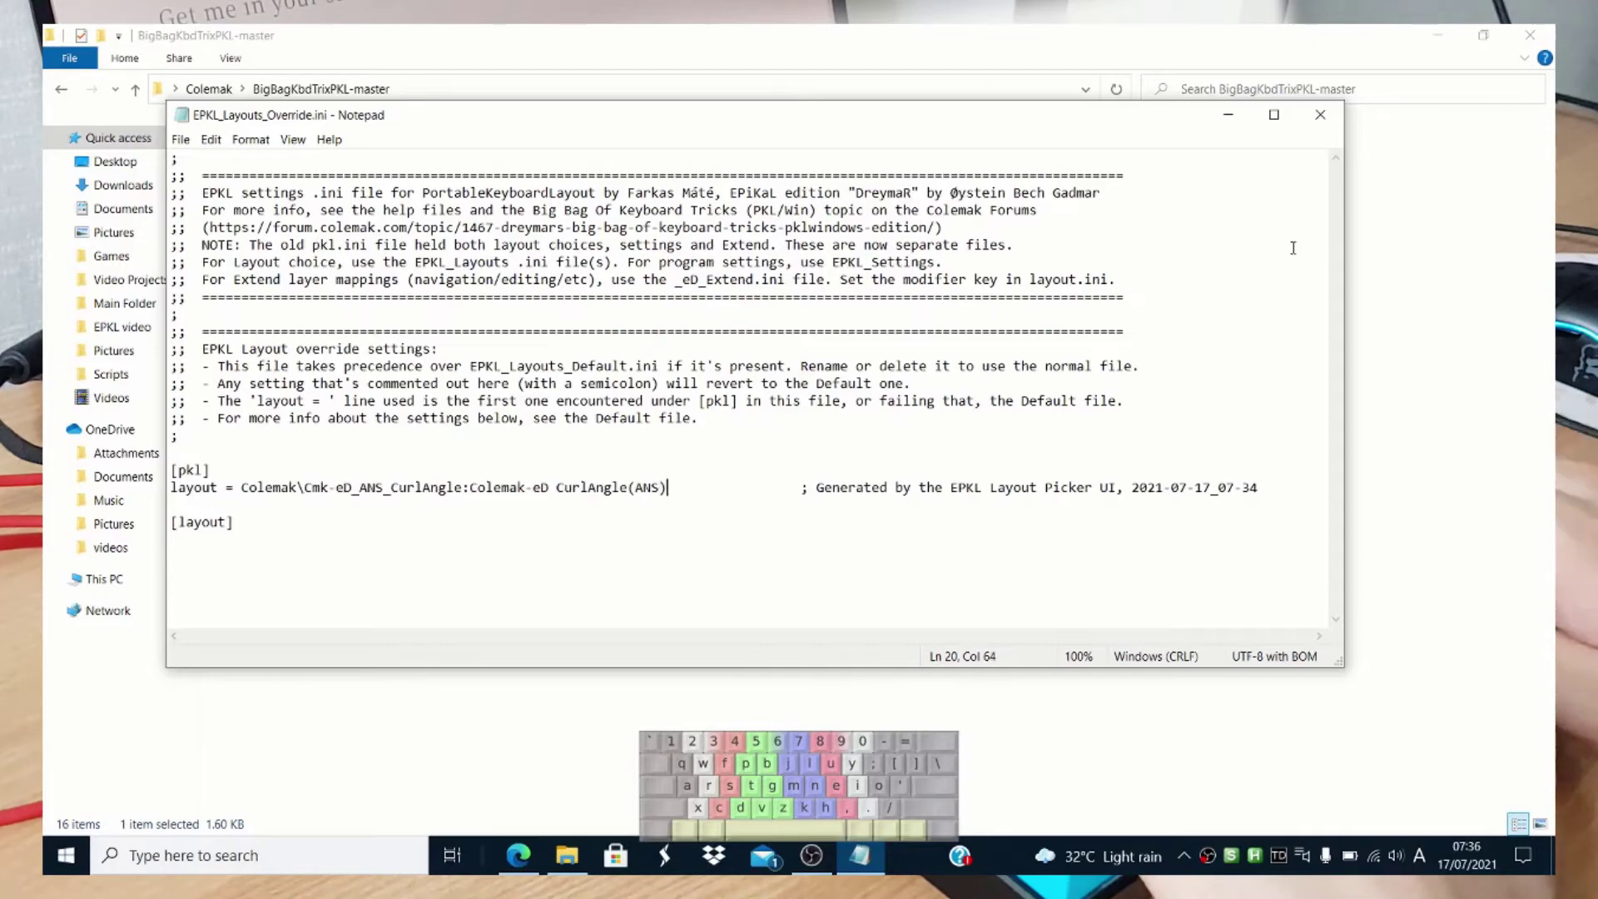
left_click(1320, 119)
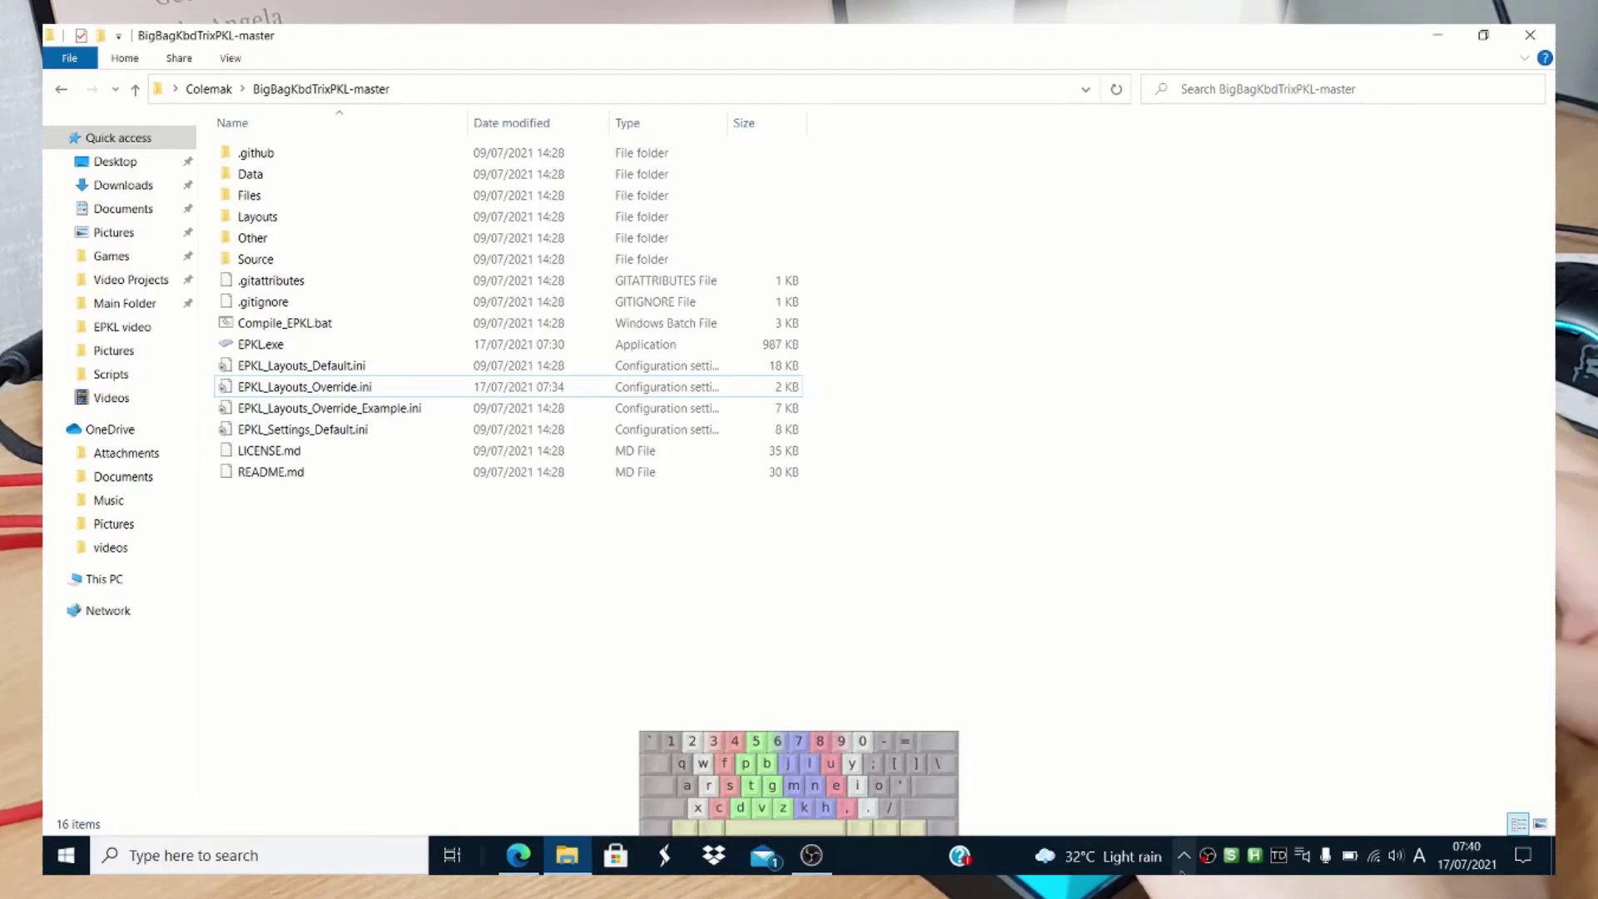
Submit a QWERTY main layout with ANS keyboard type as an override, confirm, and refresh EPKL.
left_click(1183, 856)
right_click(1257, 770)
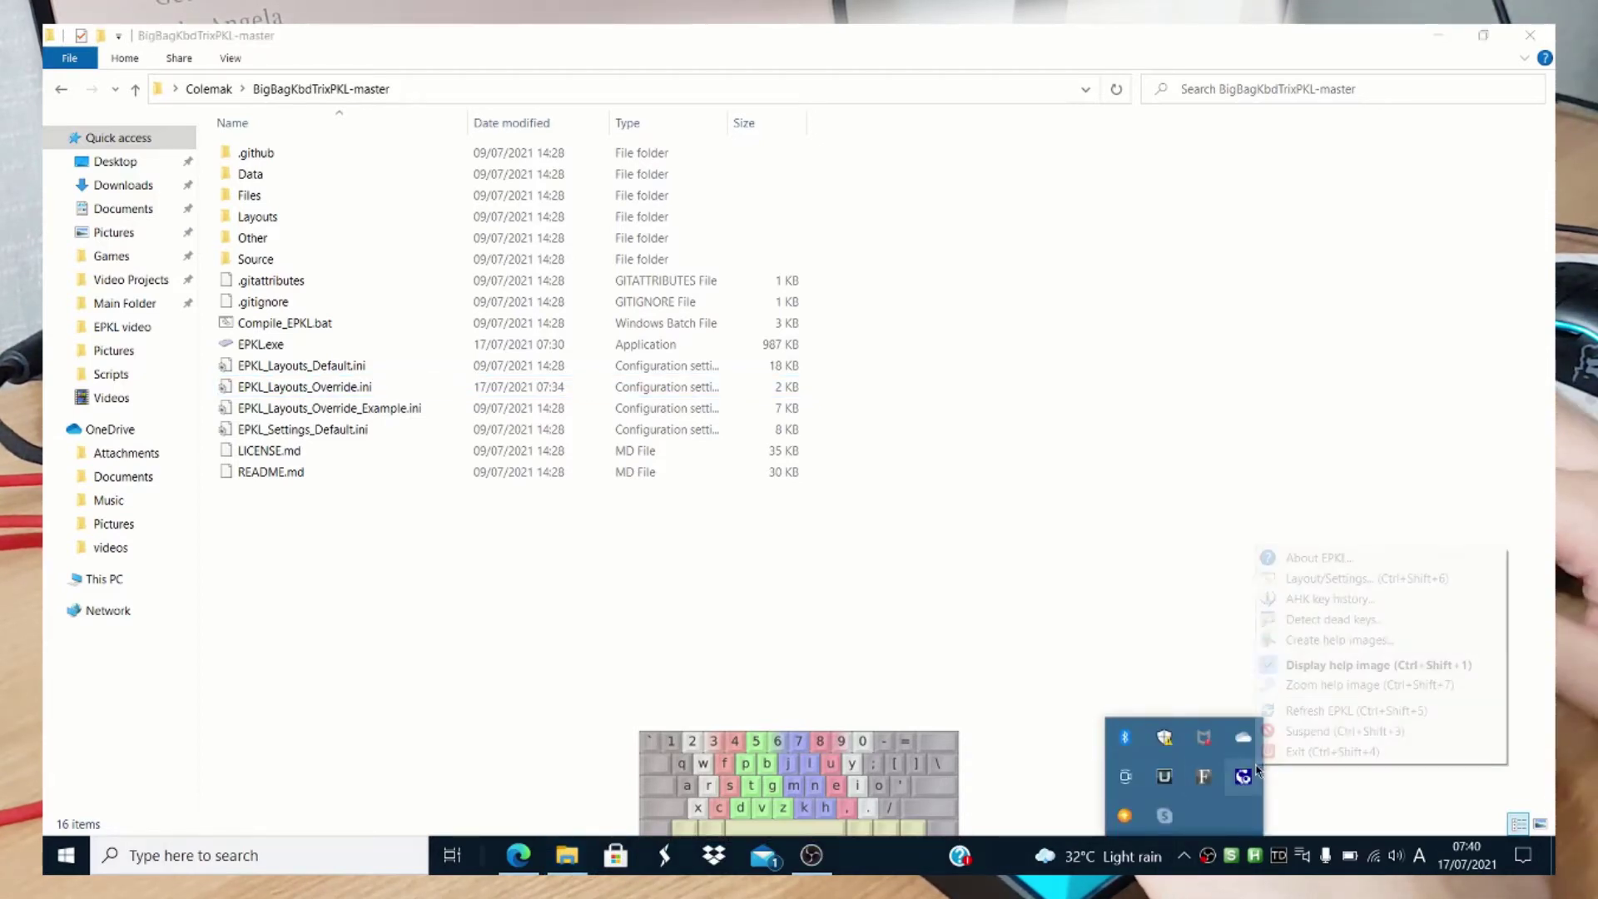
left_click(1322, 580)
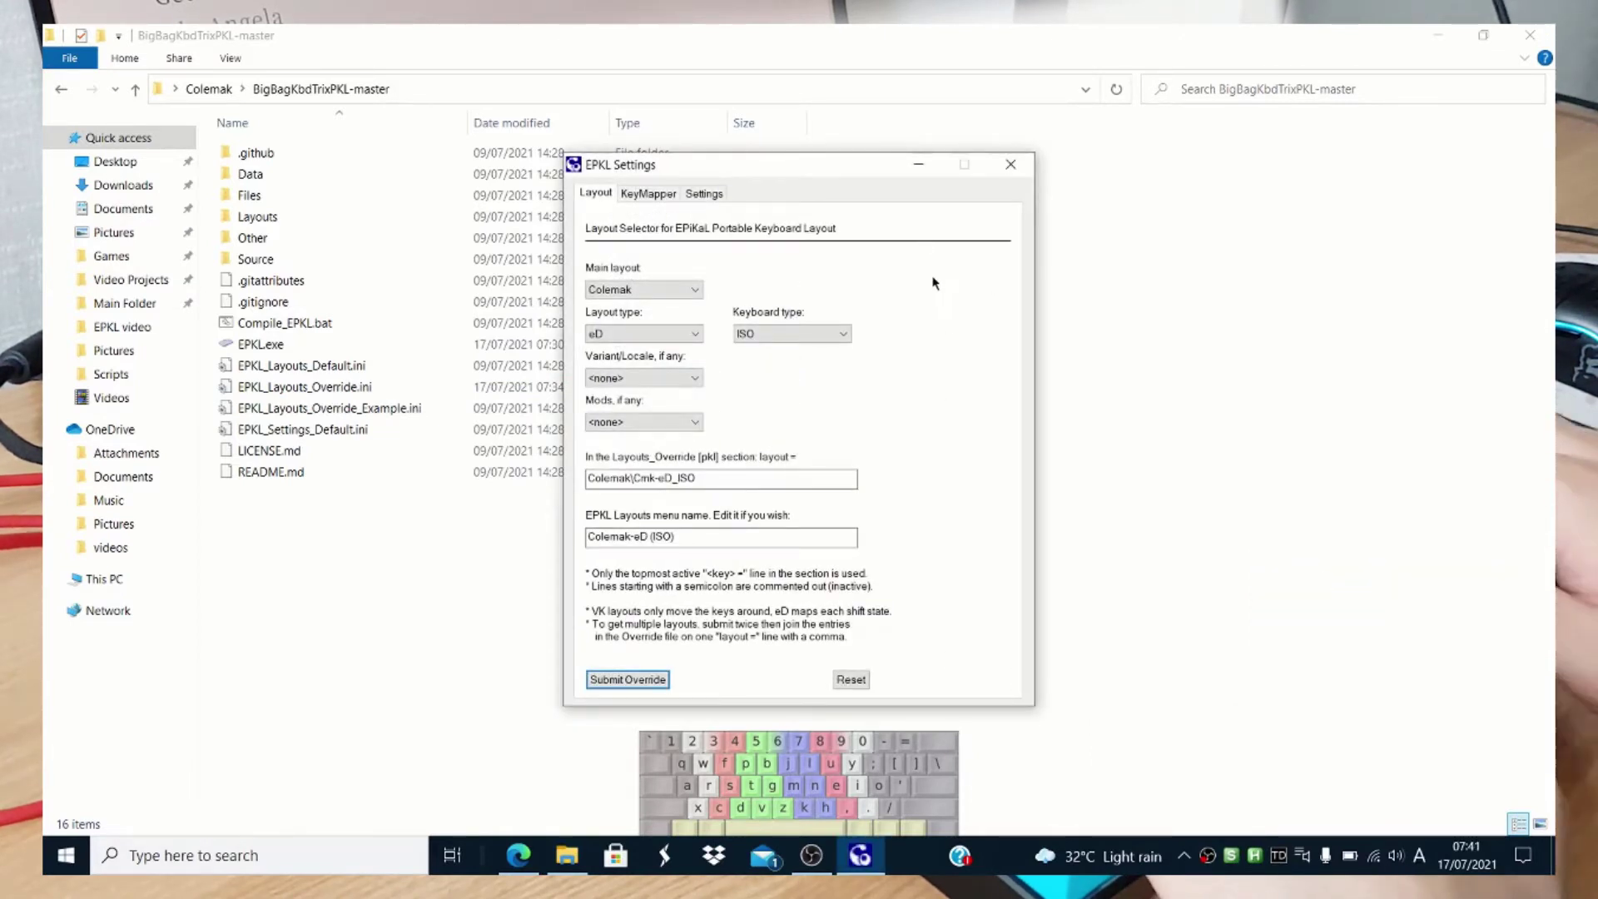
left_click(684, 291)
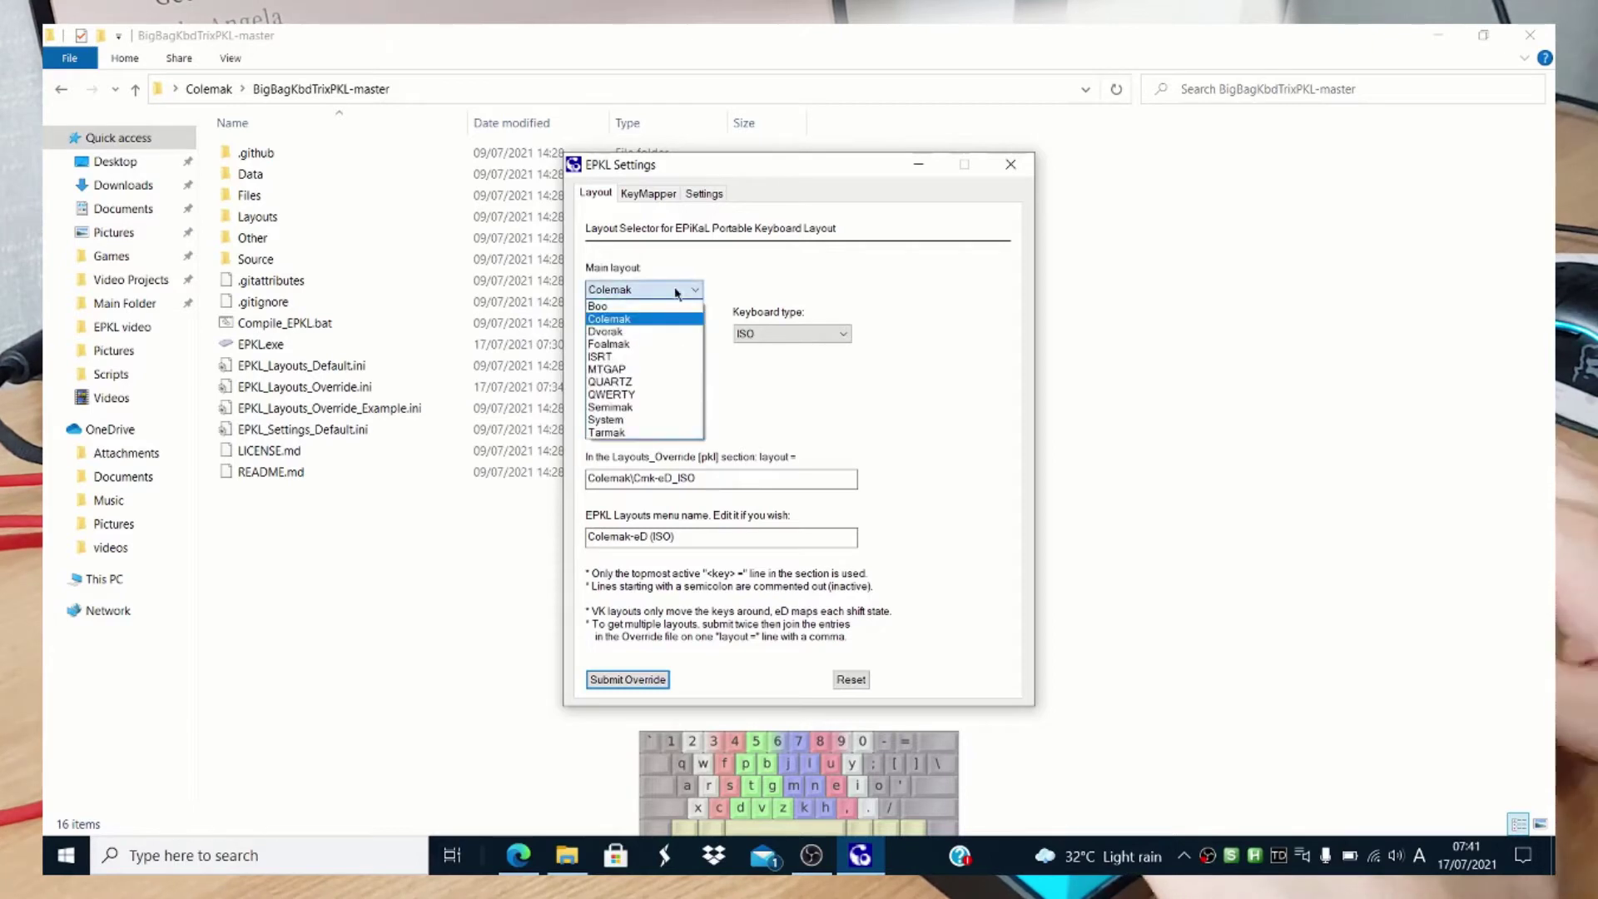
left_click(658, 398)
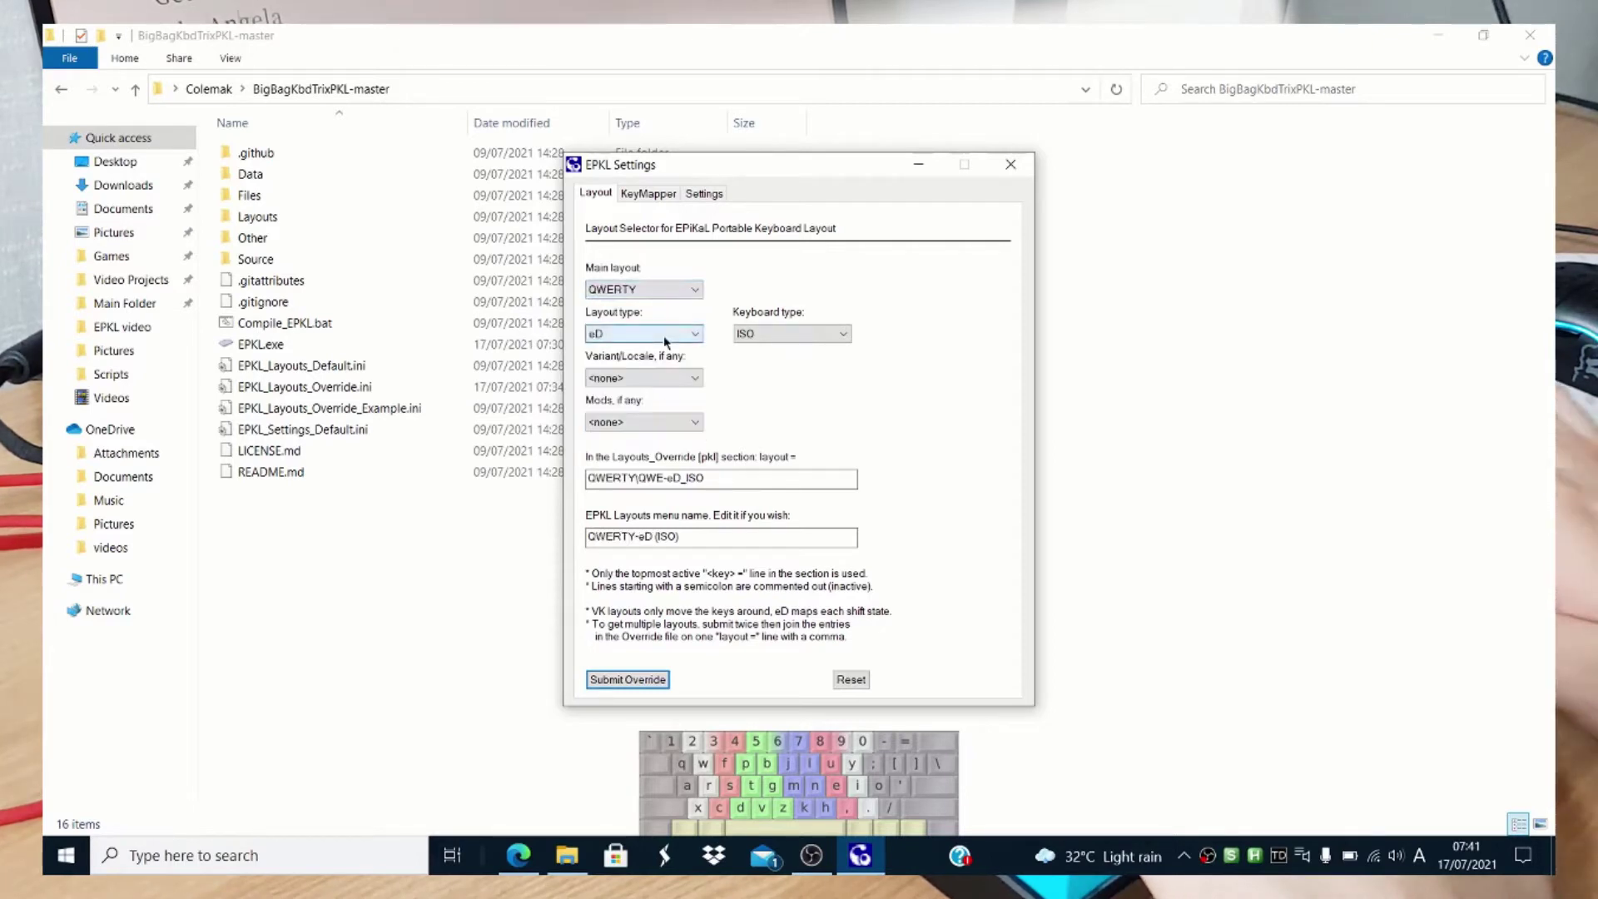
left_click(774, 334)
left_click(766, 351)
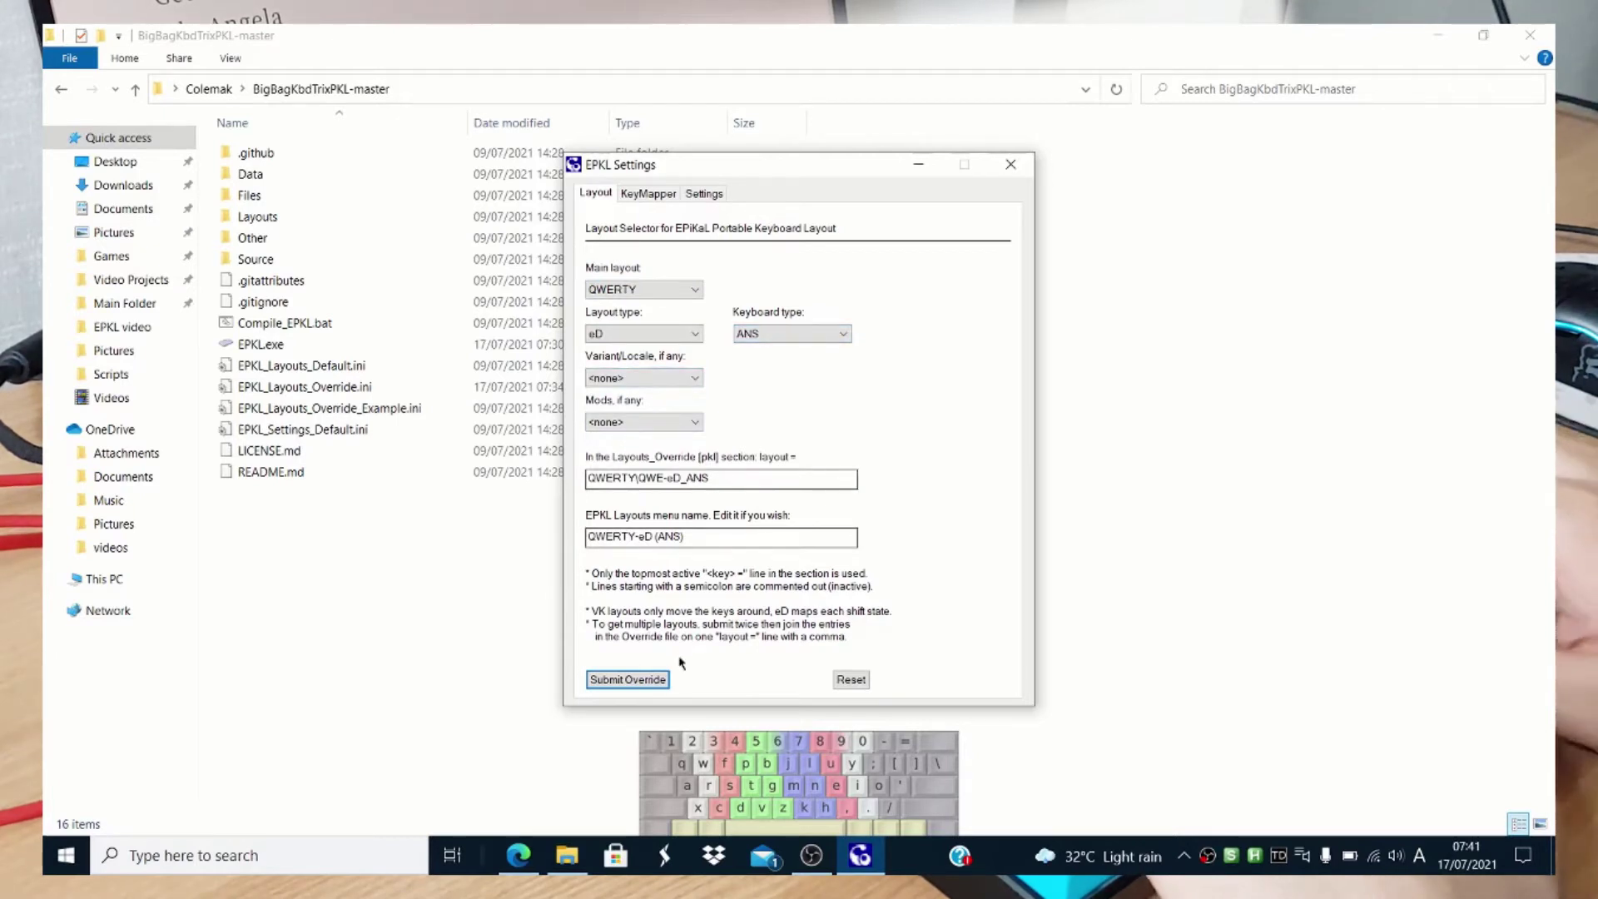
left_click(646, 680)
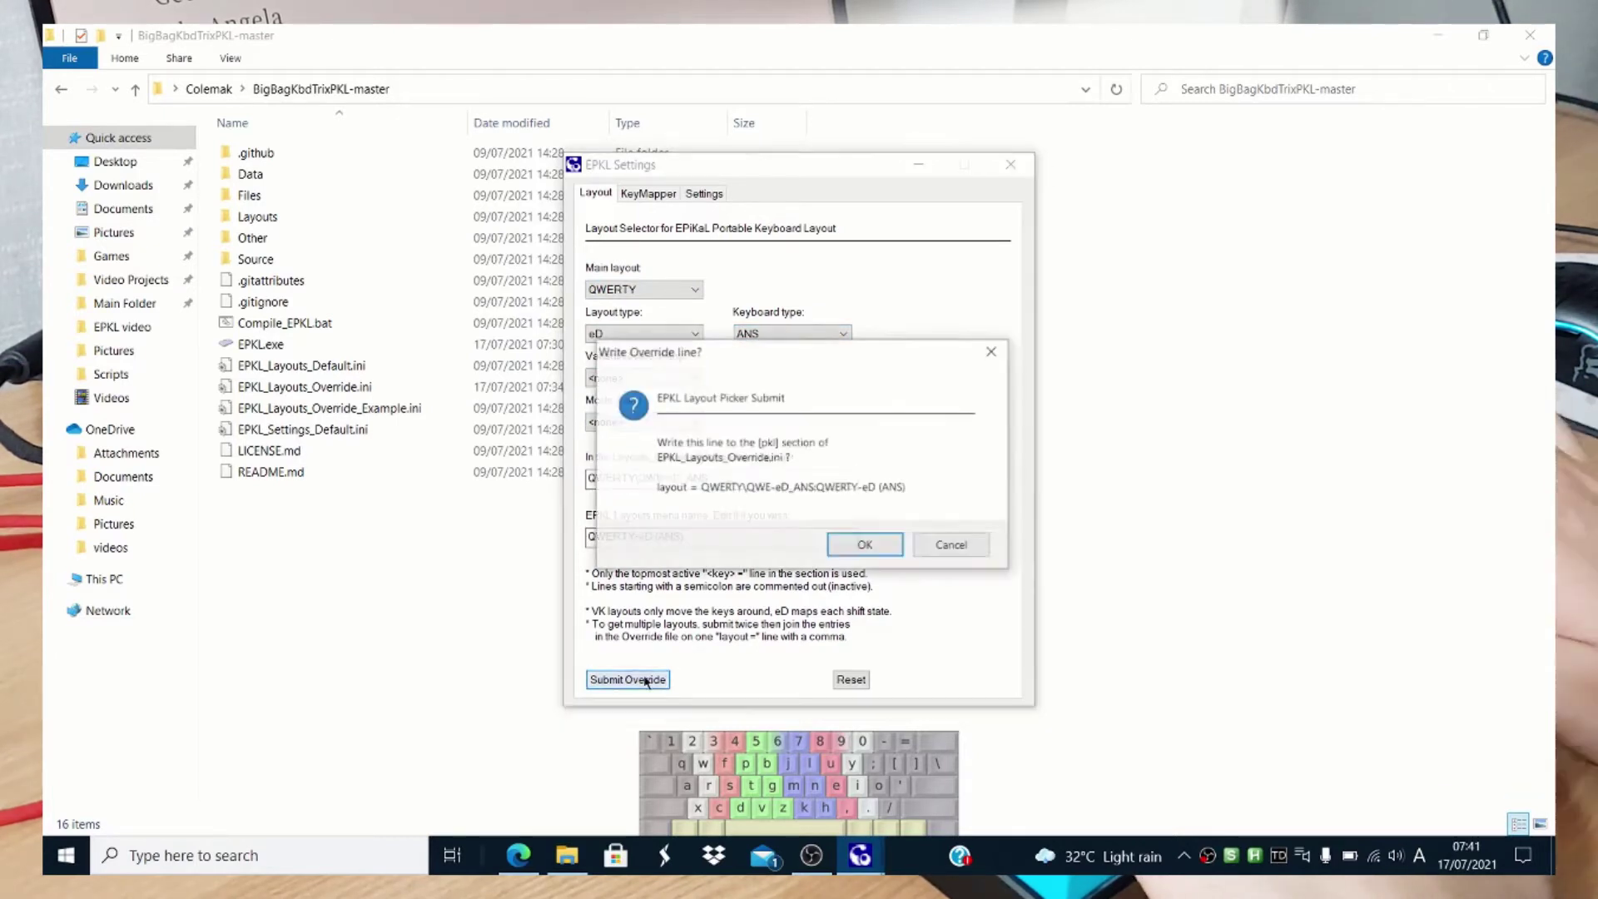
left_click(836, 544)
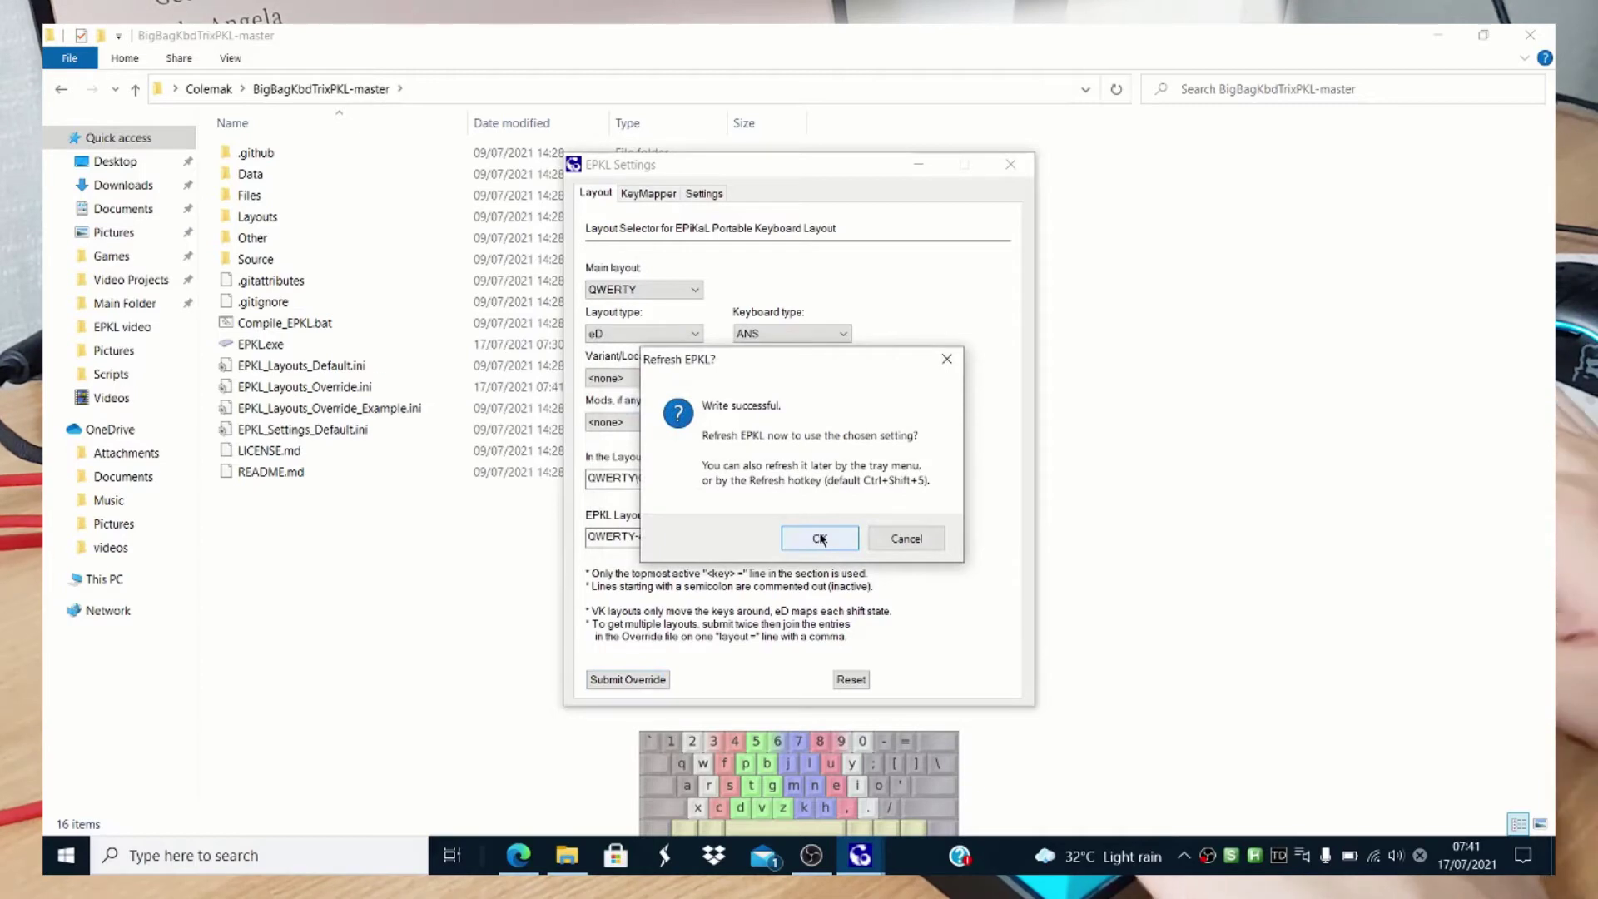
left_click(818, 539)
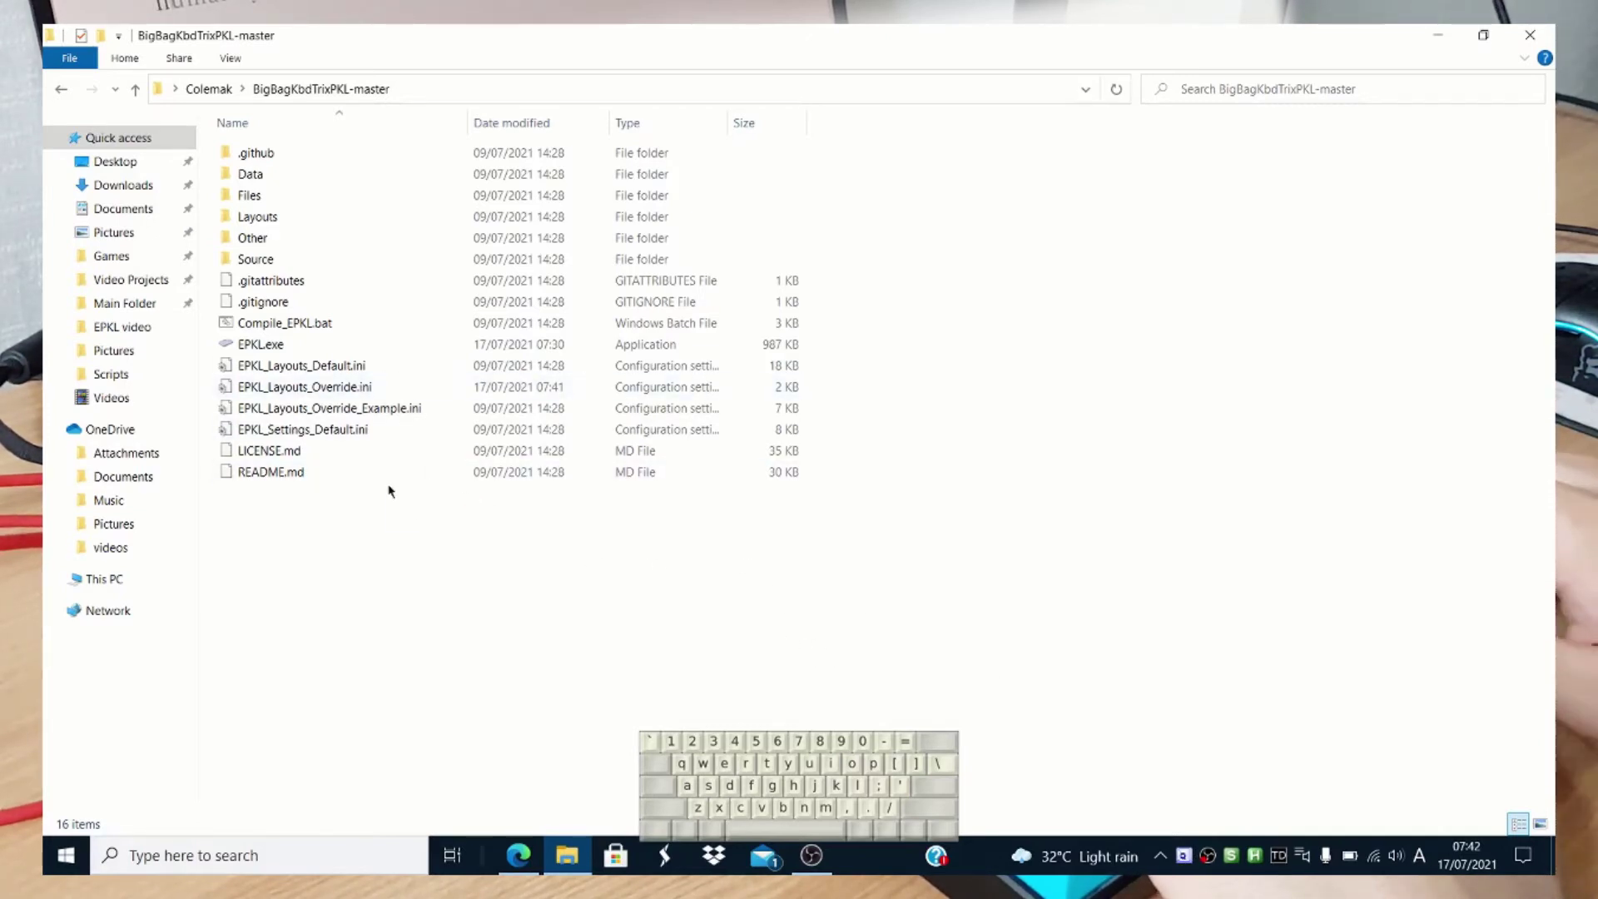
In EPKL_Layouts_Override.ini, put the Colemak entry before QWERTY, comma-separated, then save and close.
double_click(340, 389)
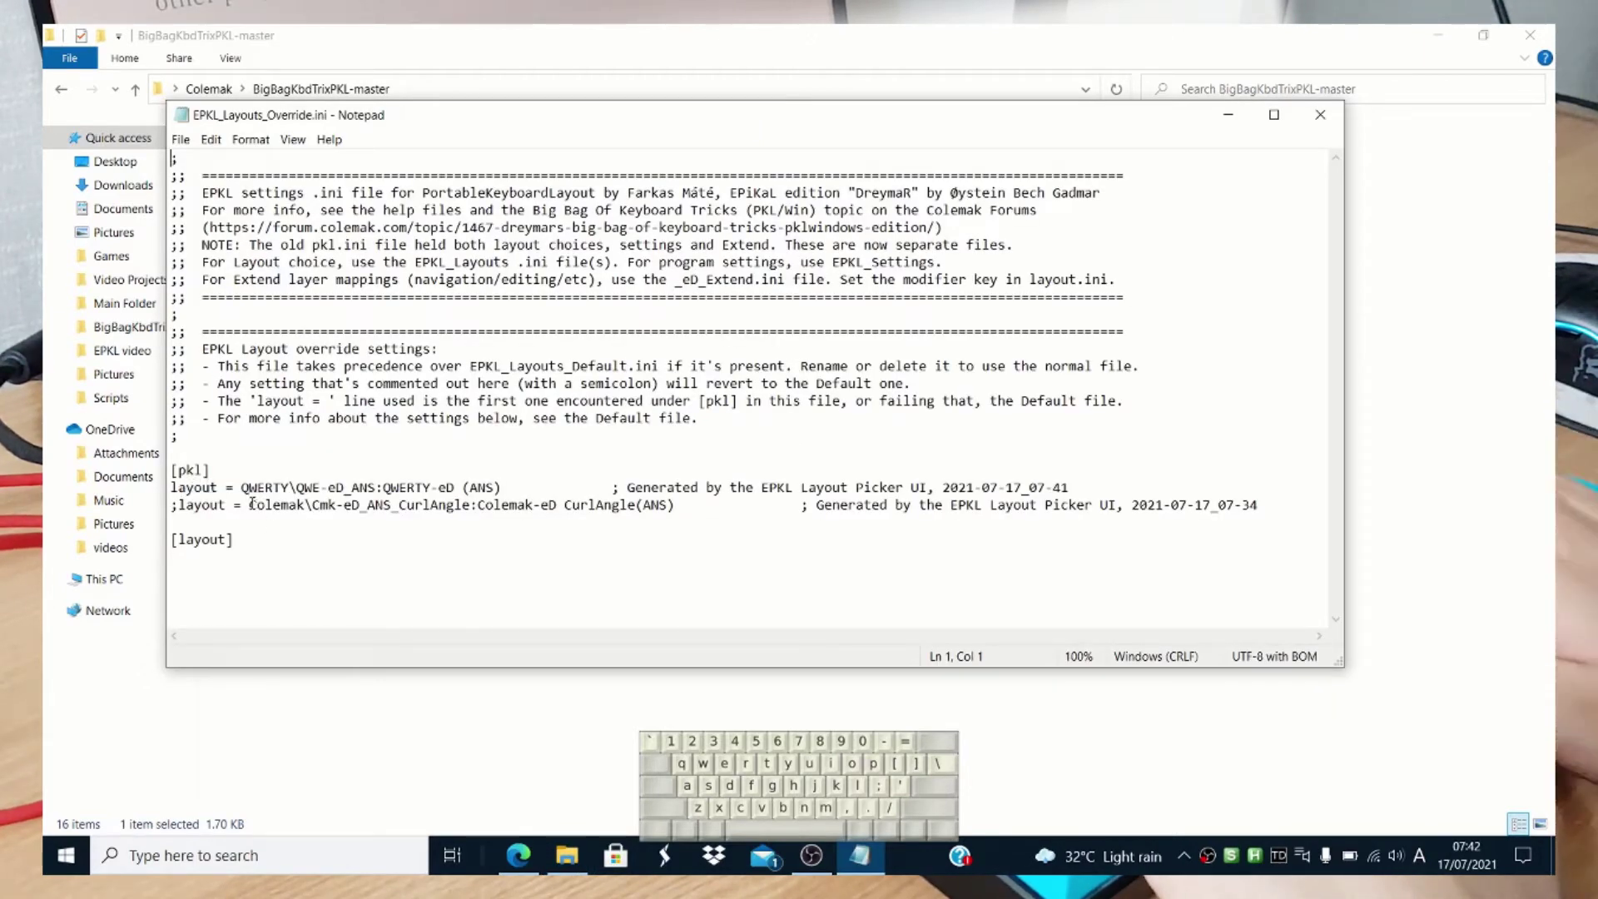
left_click_drag(250, 505, 618, 530)
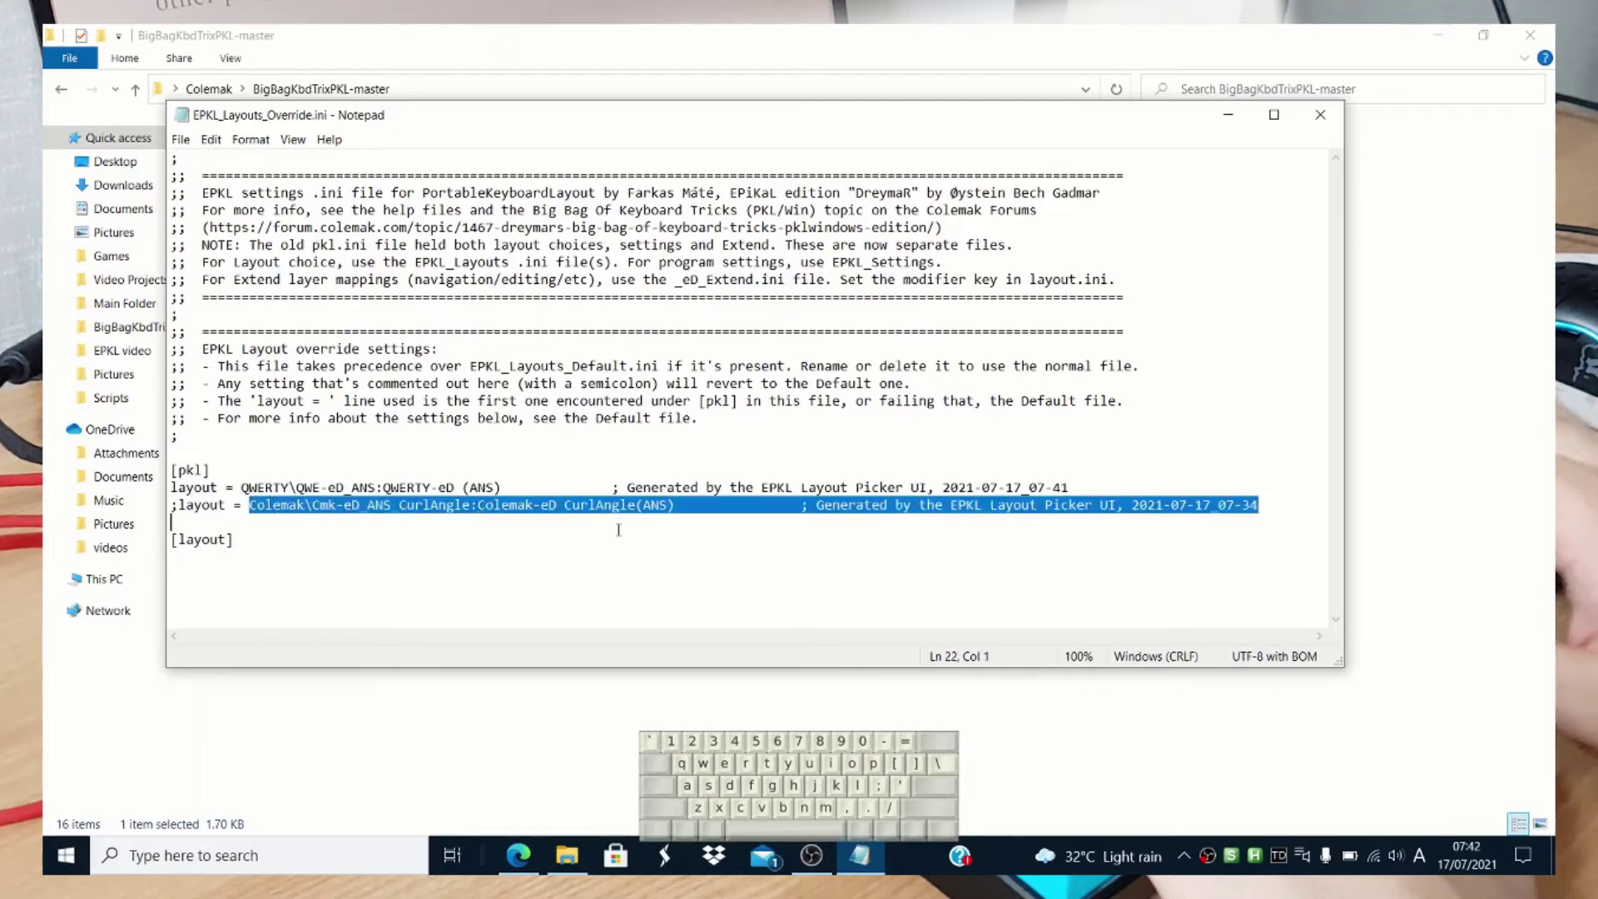
left_click(243, 487)
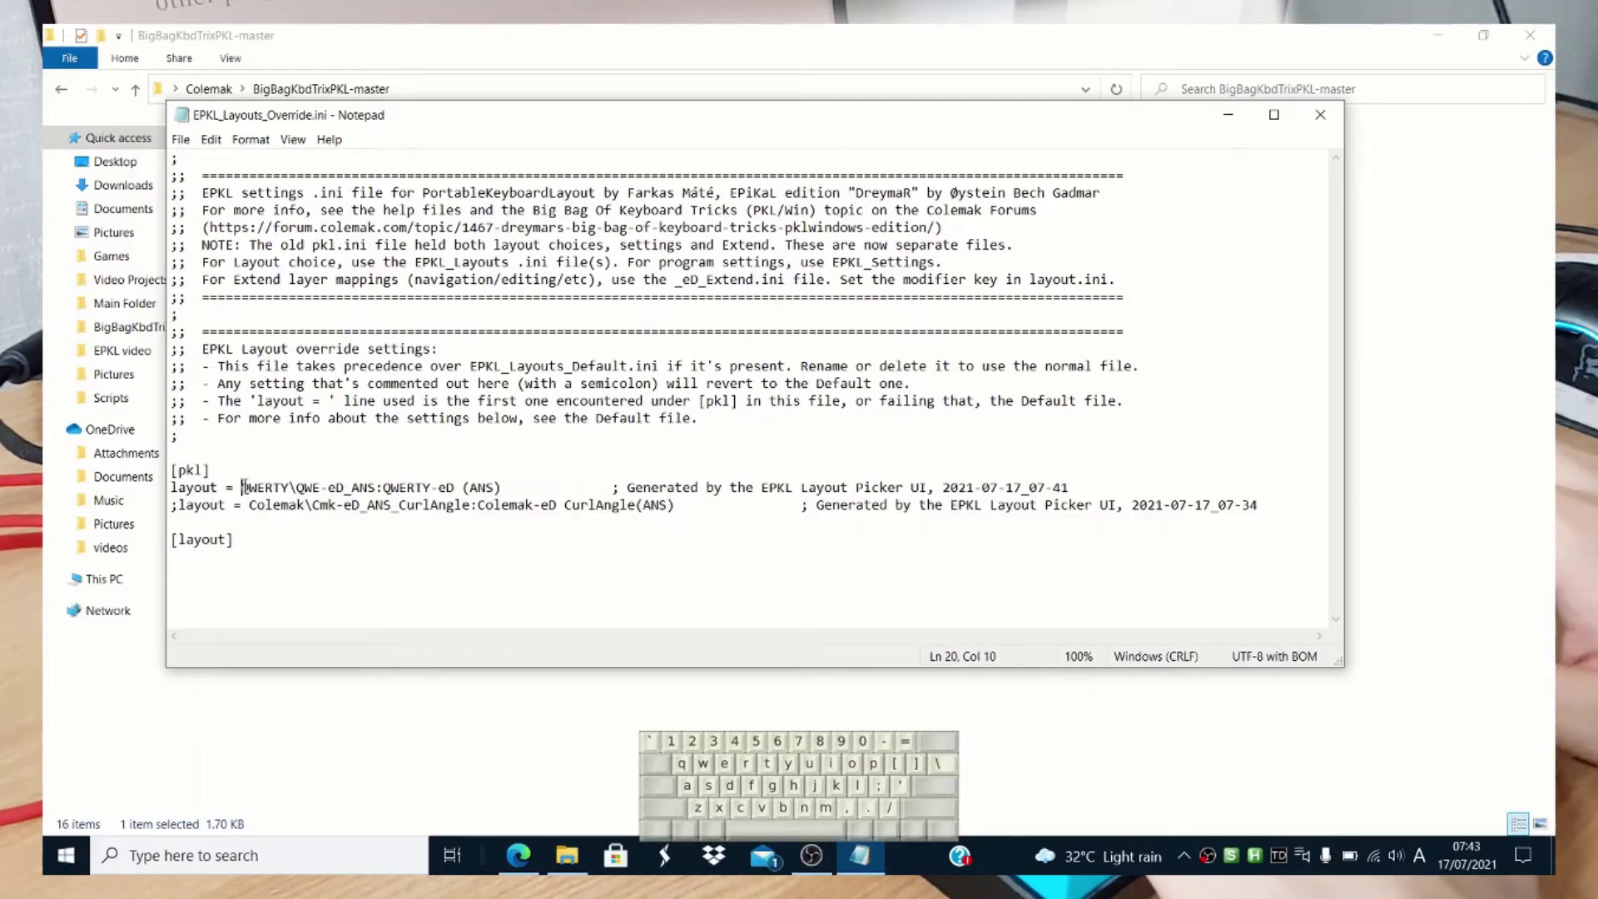
type("Colemak\\Cmk-eD_ANS_CurlAngle:Colemak-eD CurlAngle(ANS)")
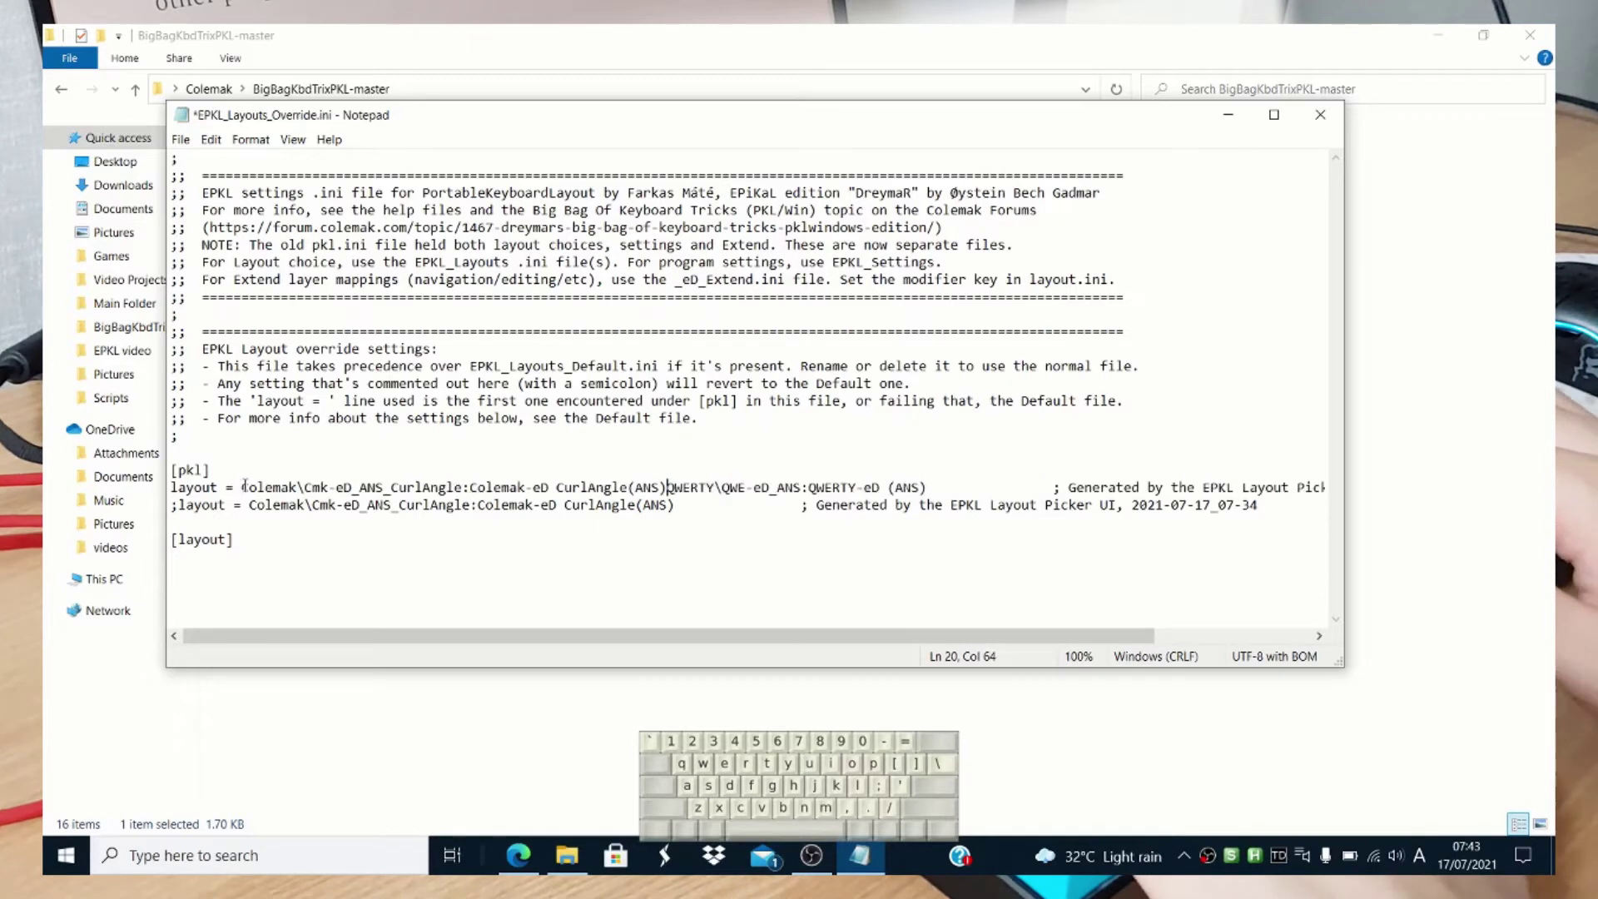
type(",")
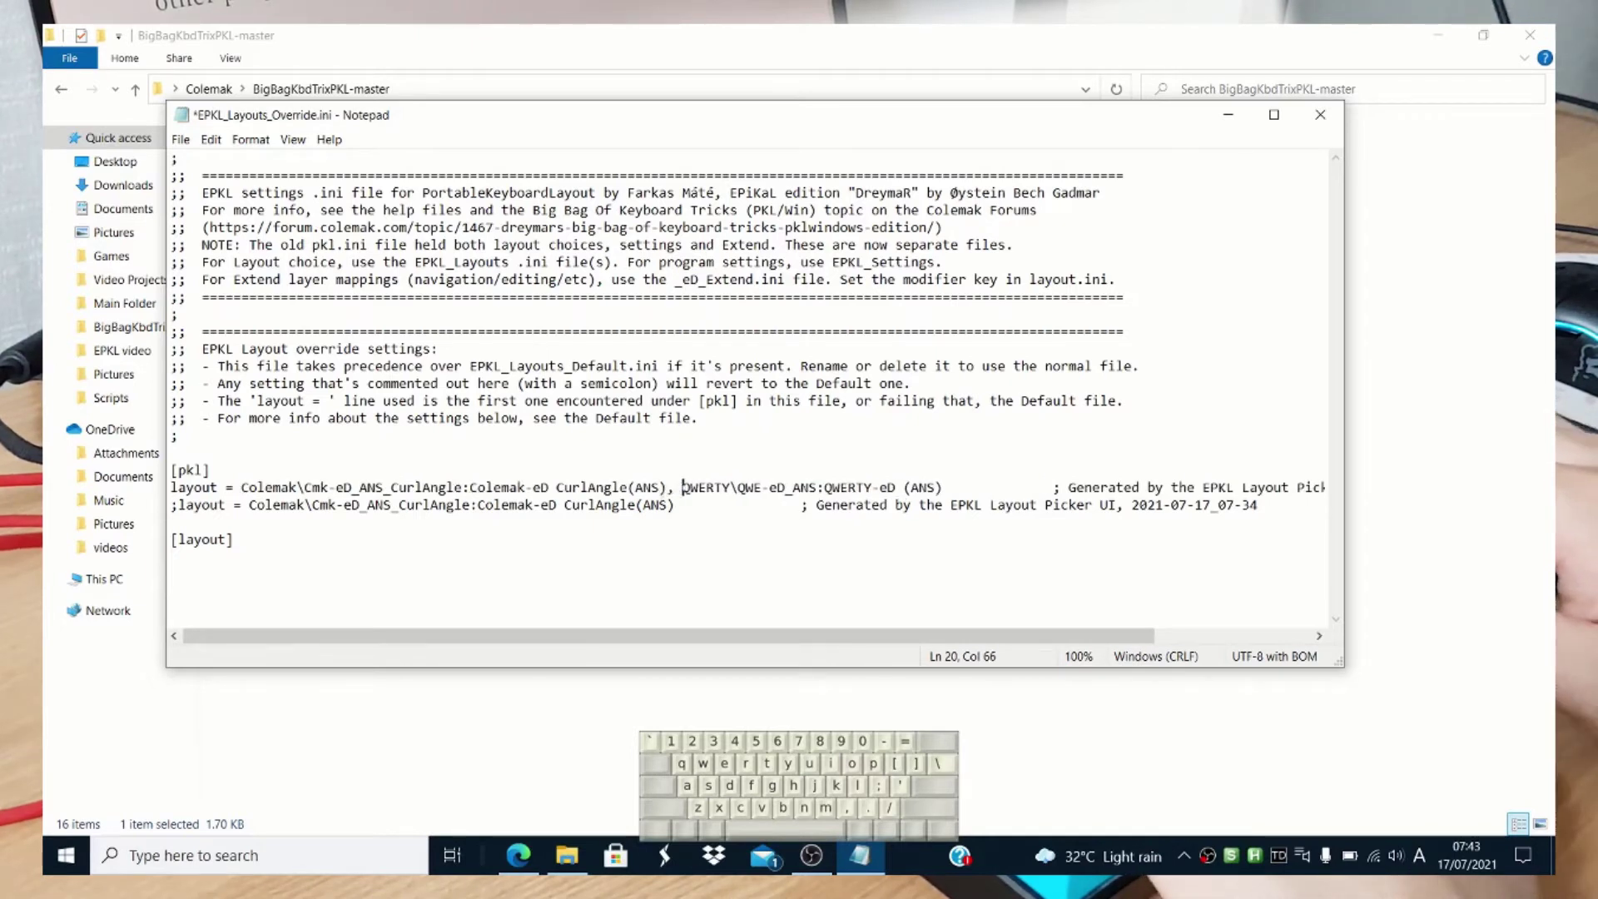
left_click(181, 139)
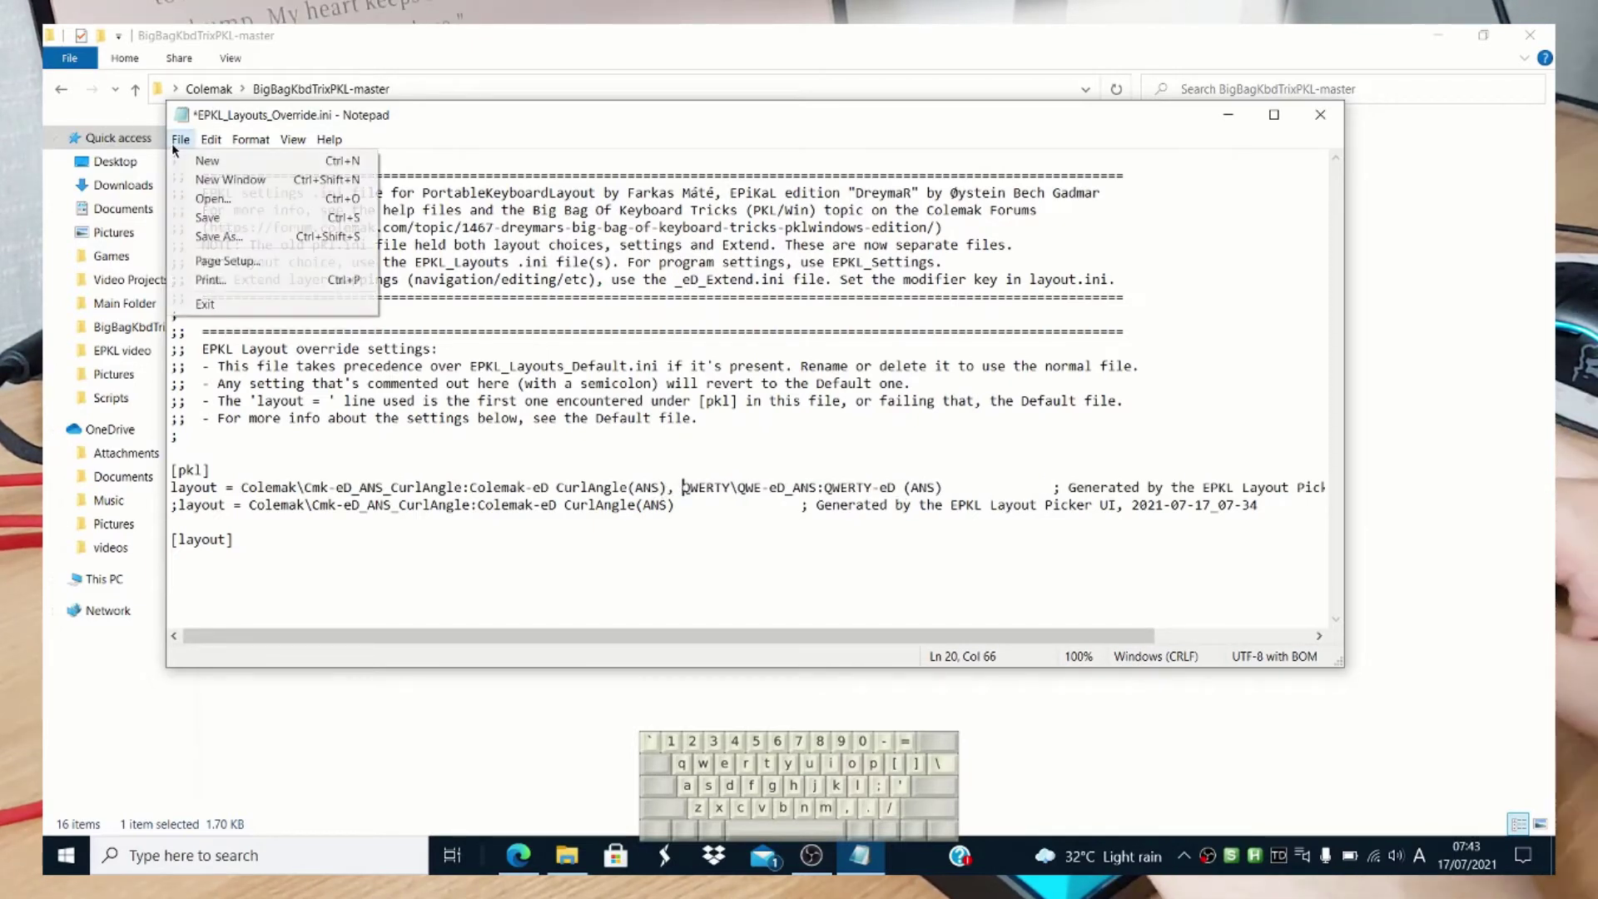
left_click(209, 216)
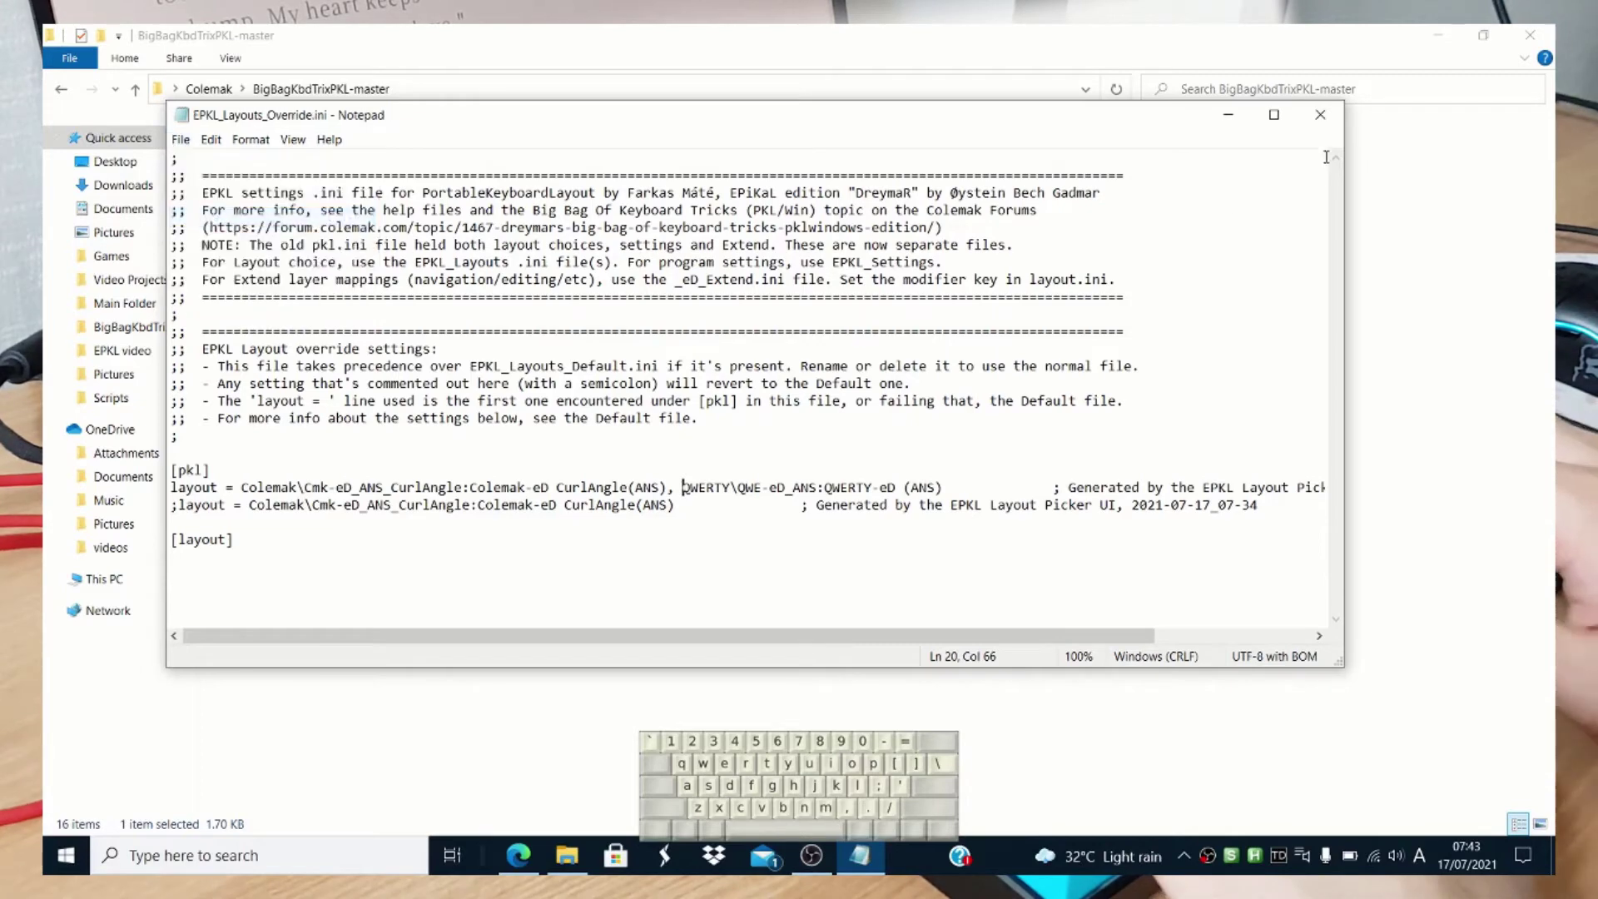
left_click(1321, 114)
Reopen the override file, delete the commented-out layout line, then save and close.
left_click(1046, 535)
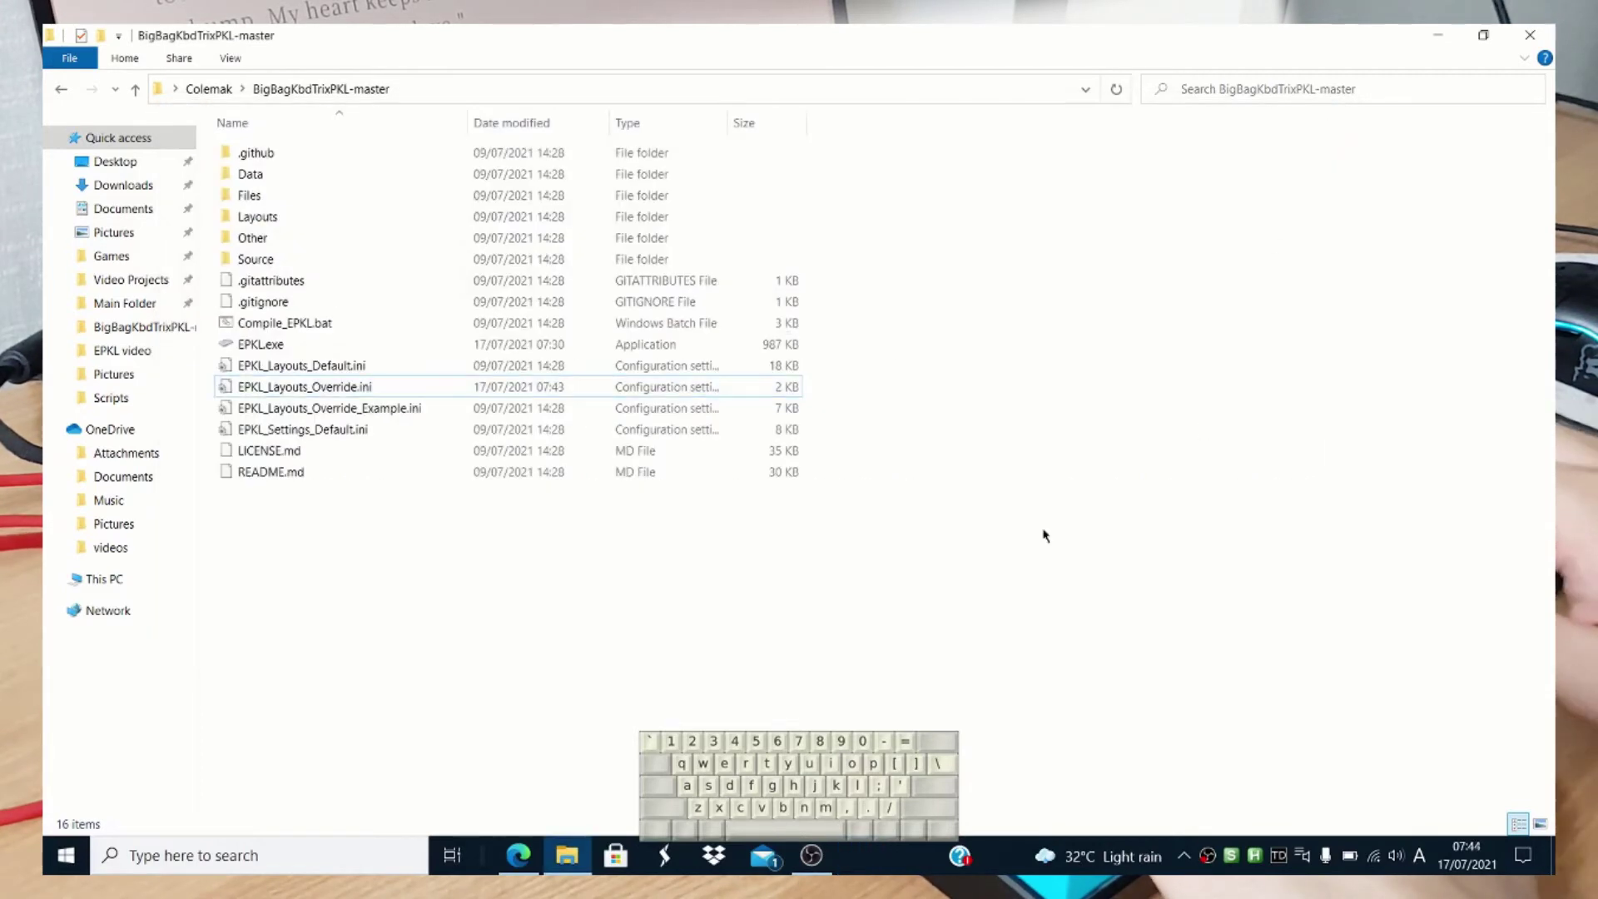
double_click(699, 386)
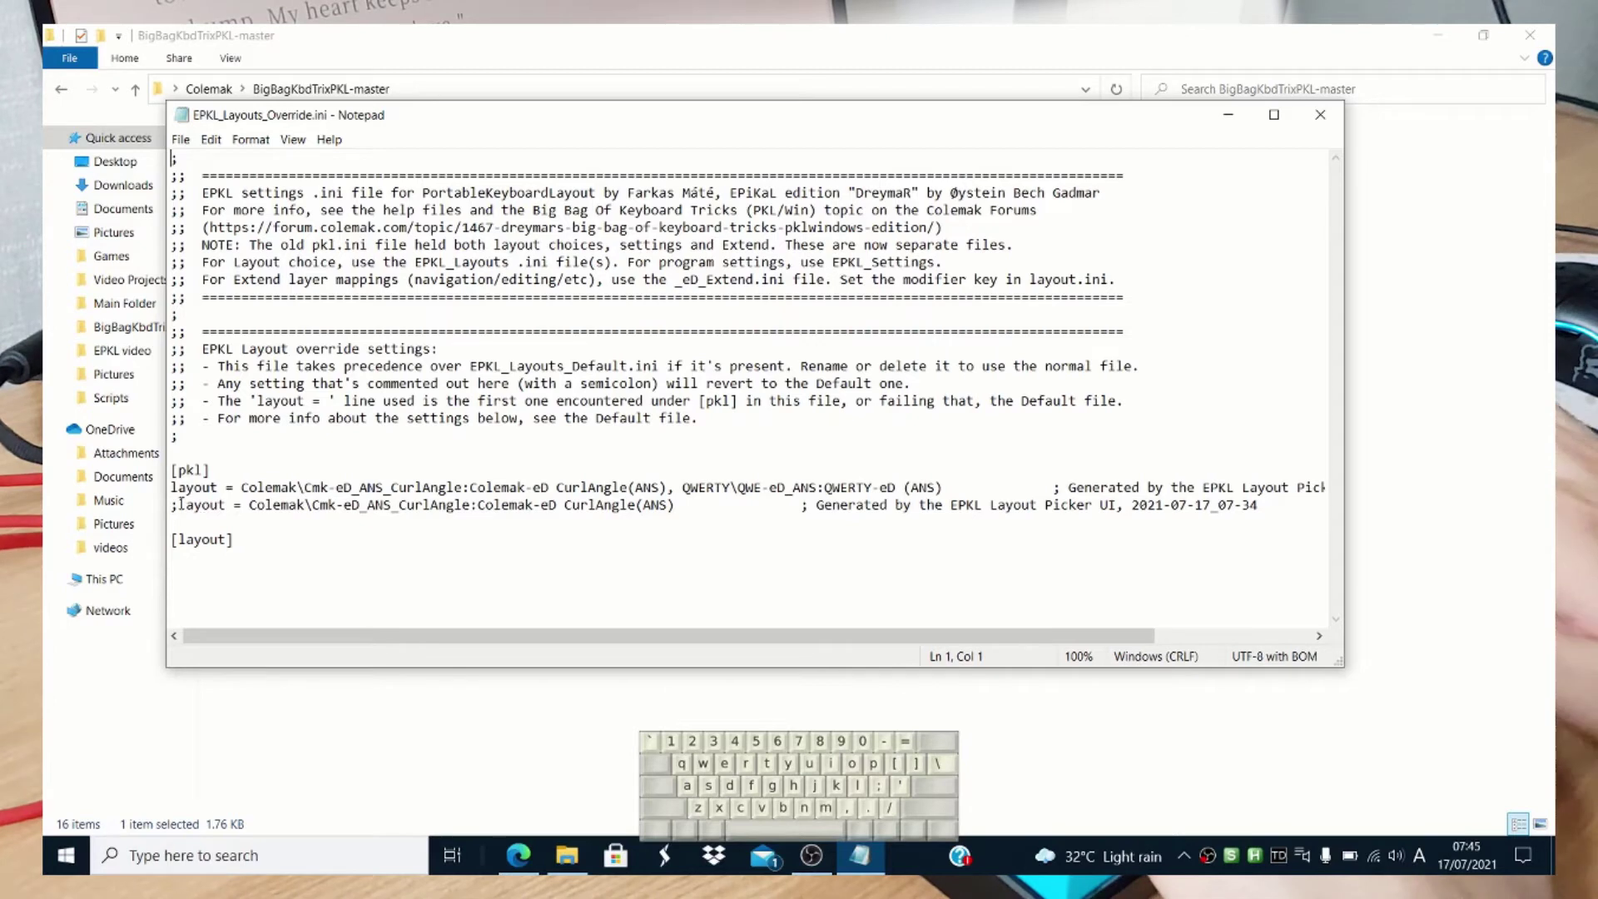
left_click_drag(172, 506, 662, 506)
left_click(685, 509)
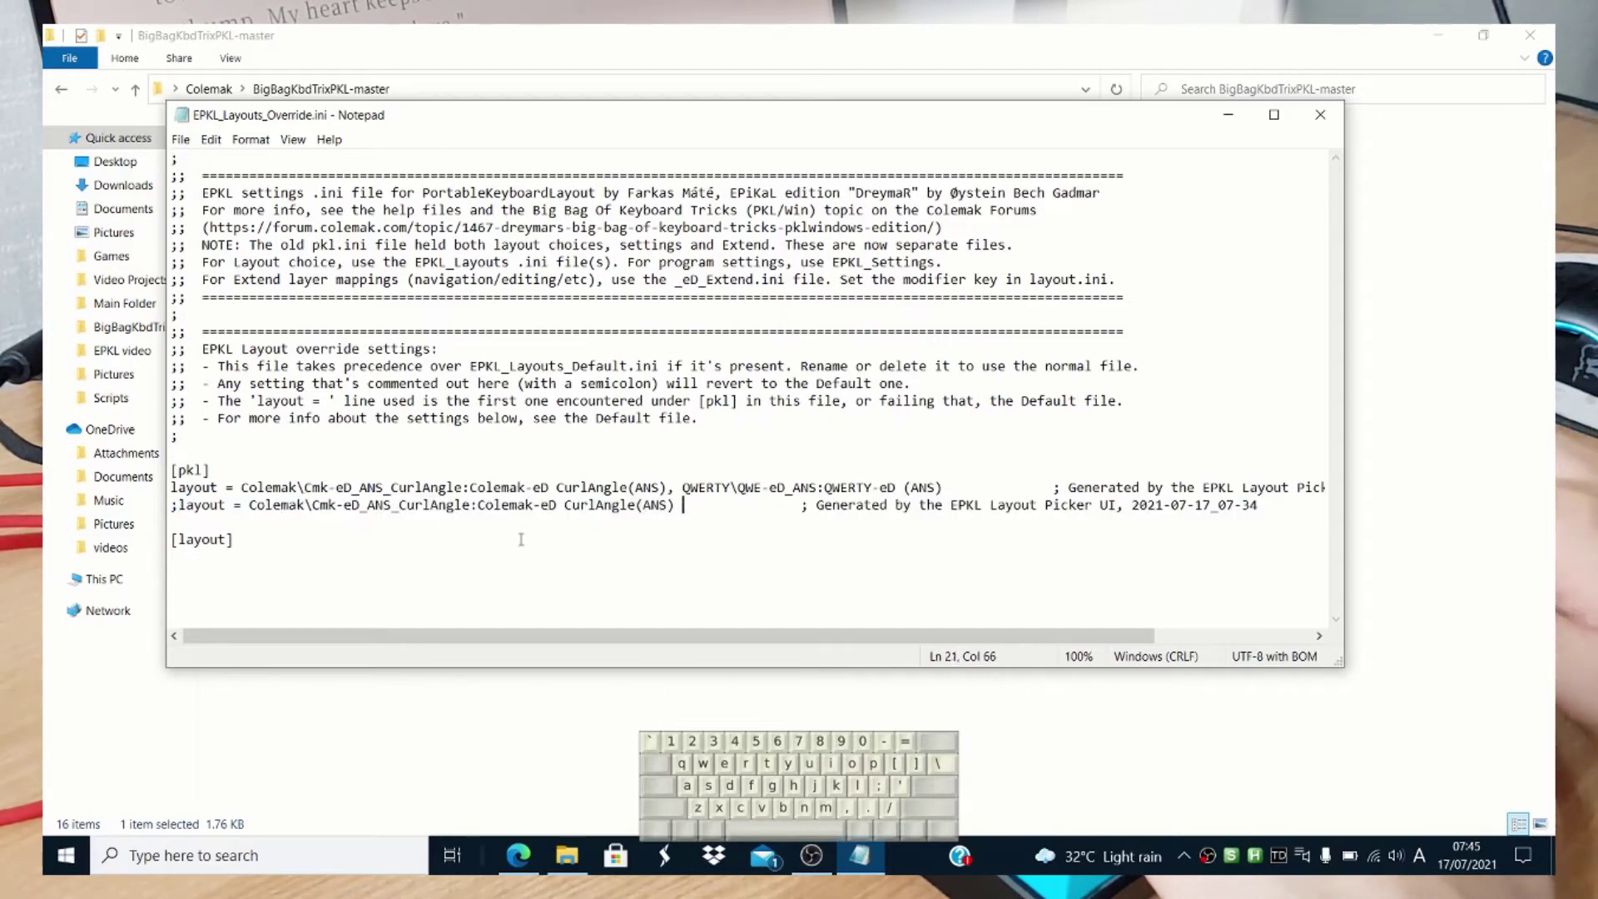
key("Down")
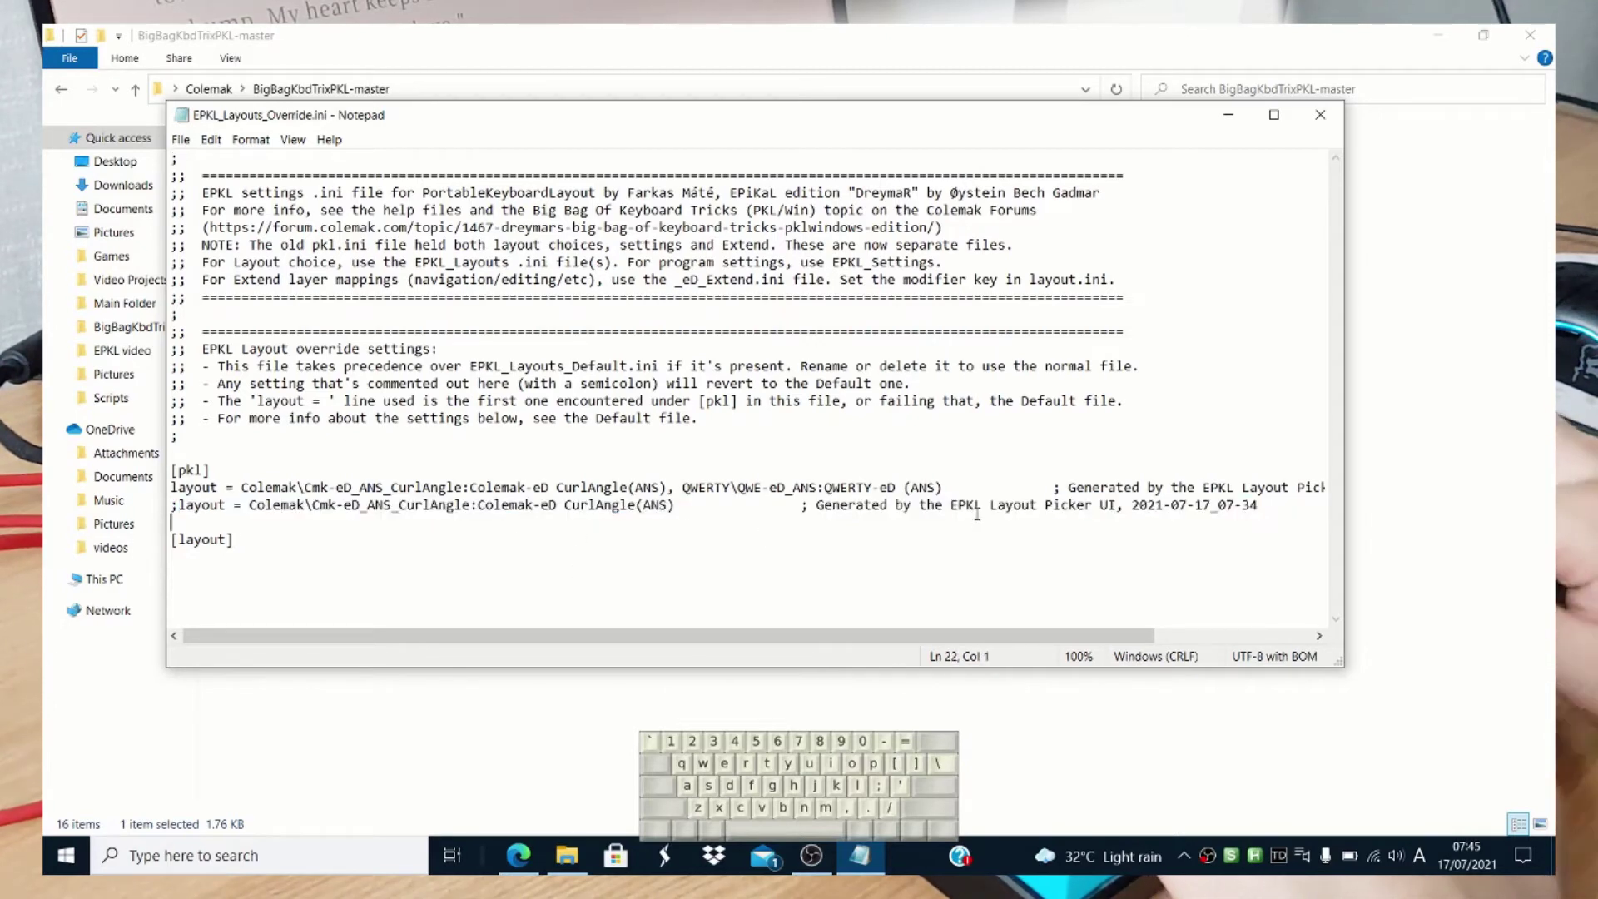
left_click_drag(1286, 506, 201, 504)
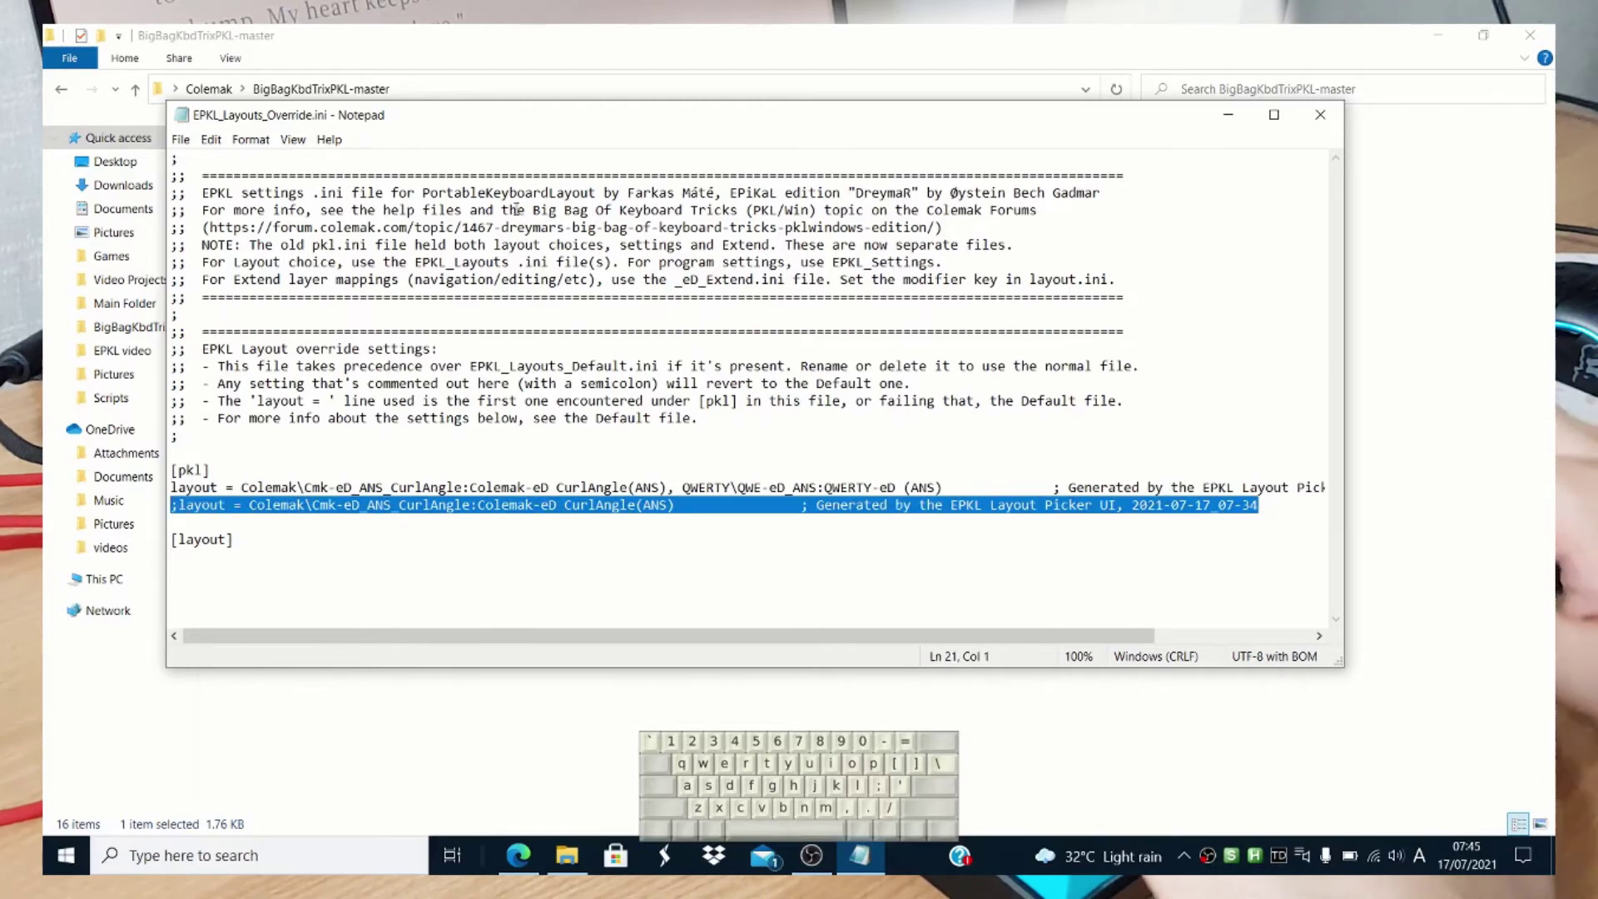
key("Delete")
left_click(181, 139)
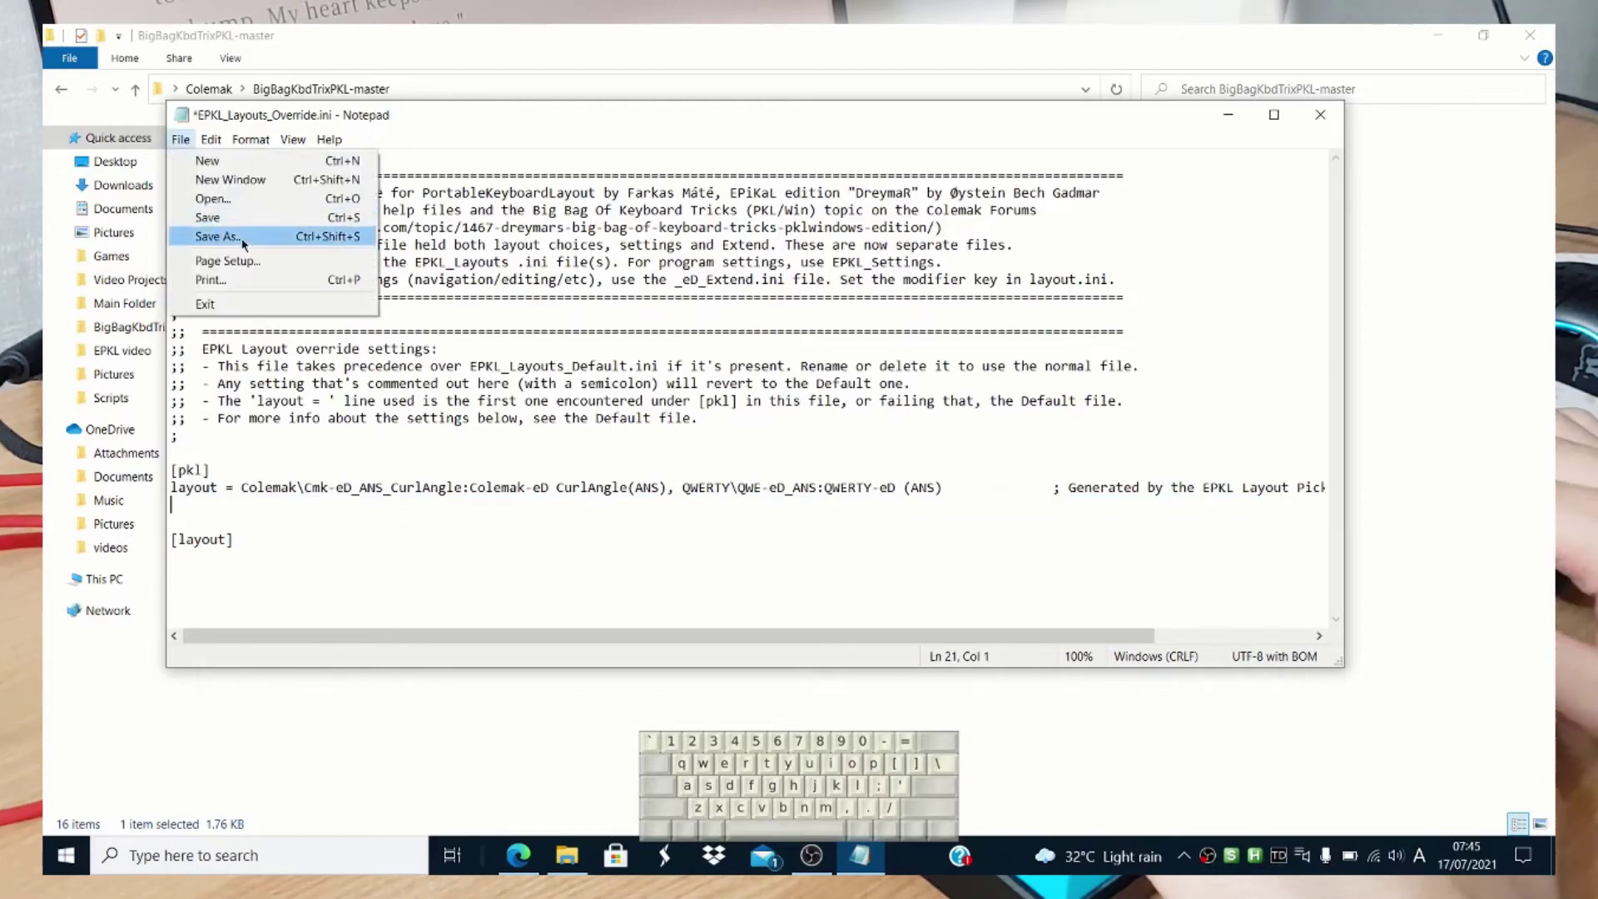
left_click(208, 217)
left_click(1337, 123)
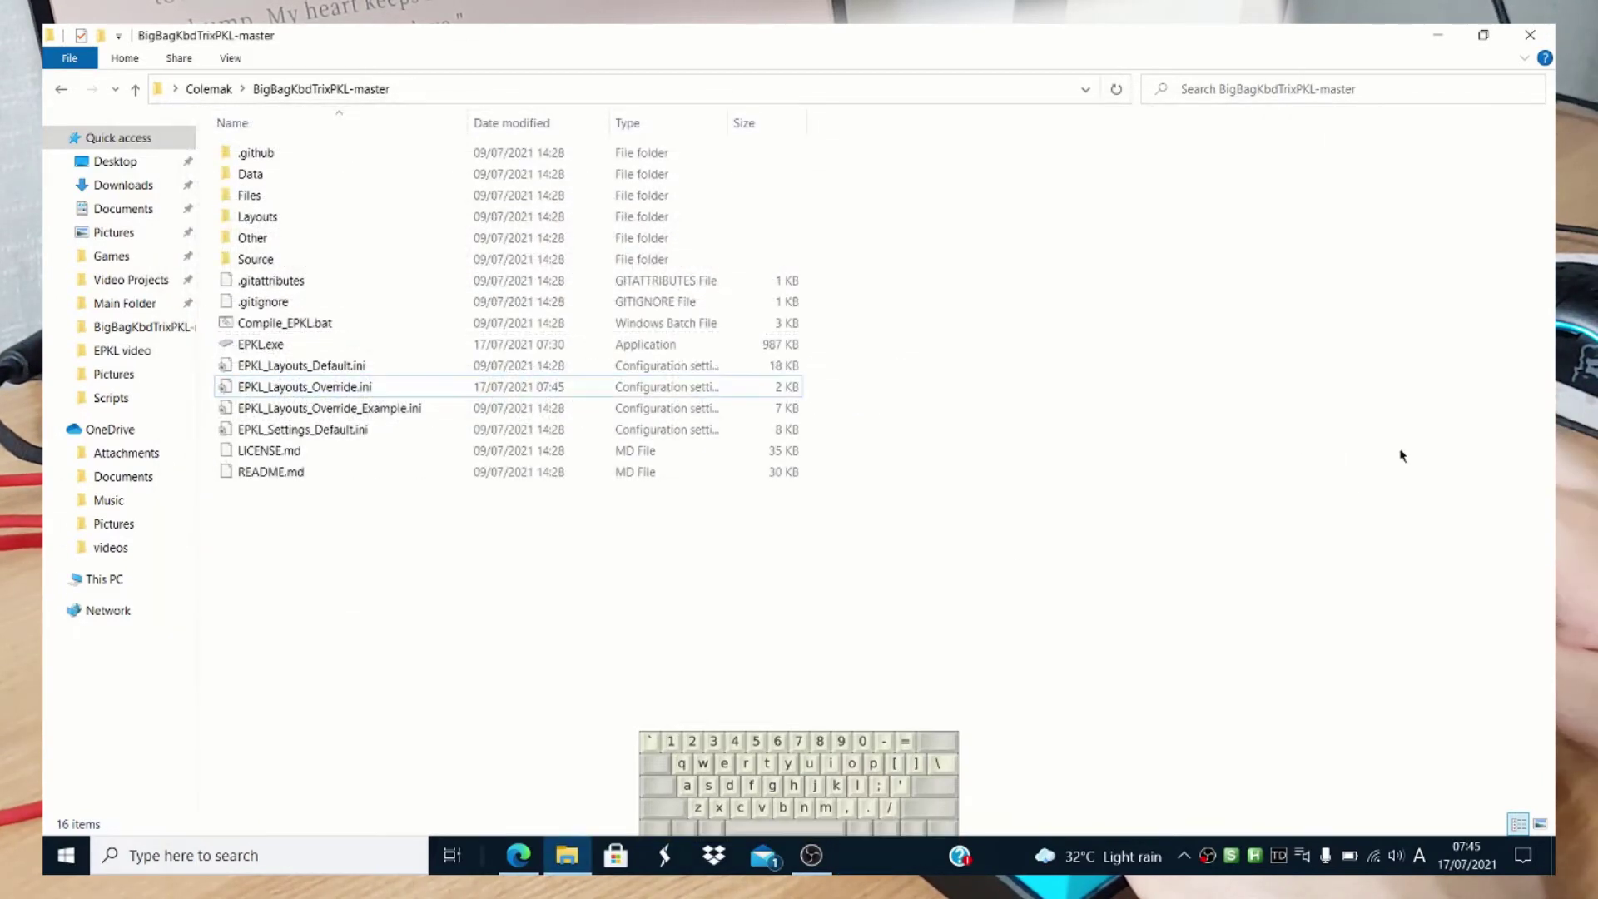
Refresh EPKL from its tray menu to load the new layout list.
left_click(1187, 864)
right_click(1244, 777)
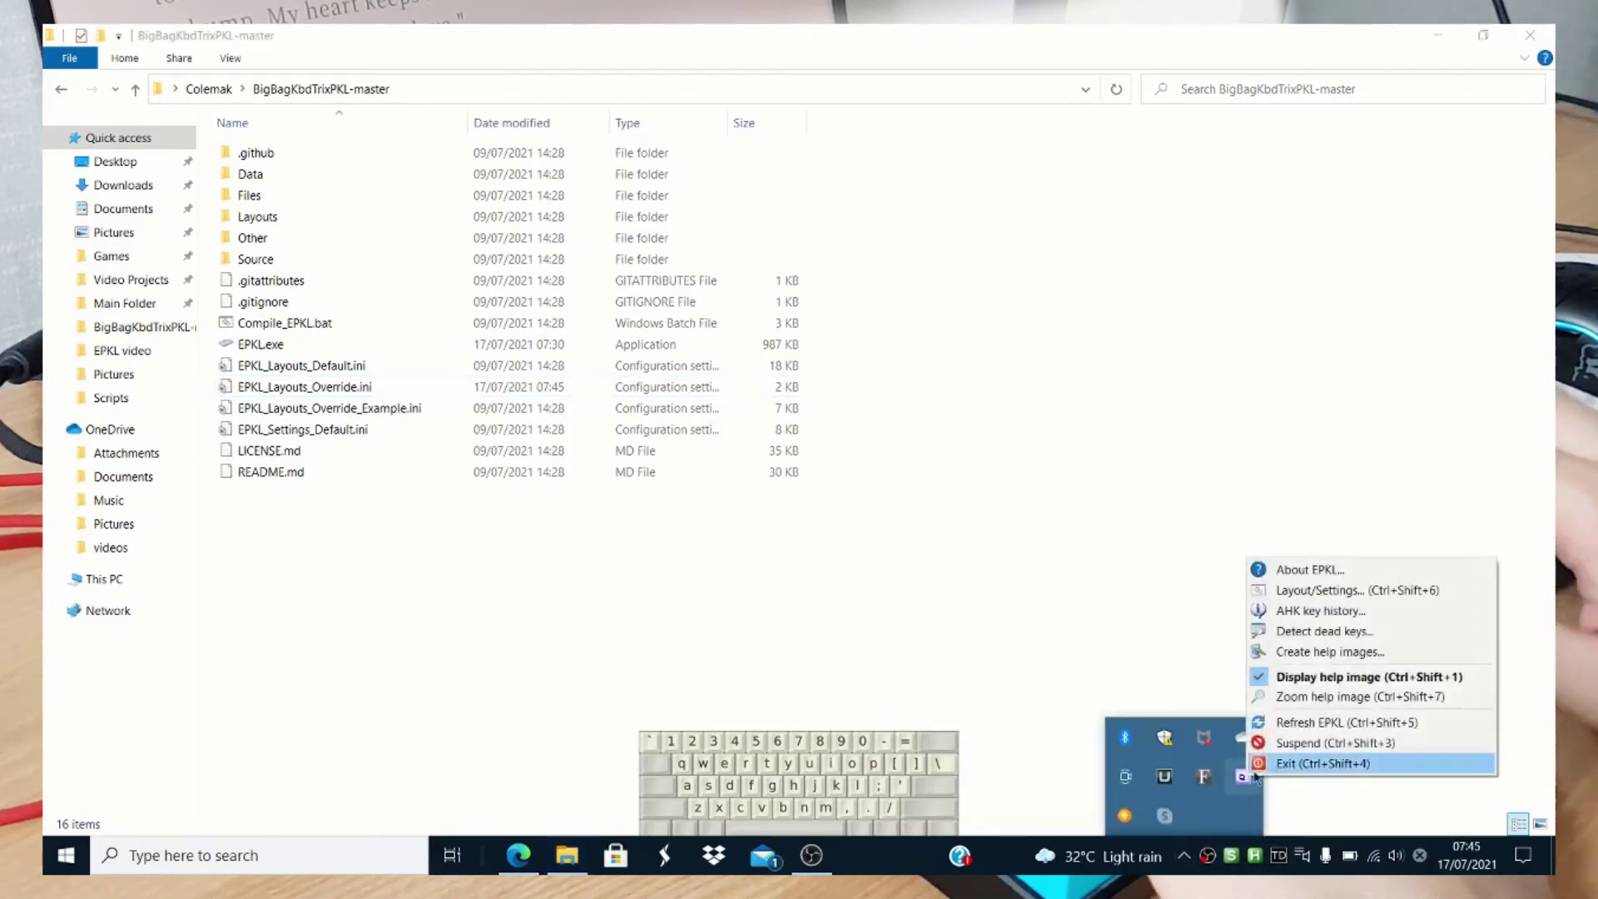
left_click(1308, 723)
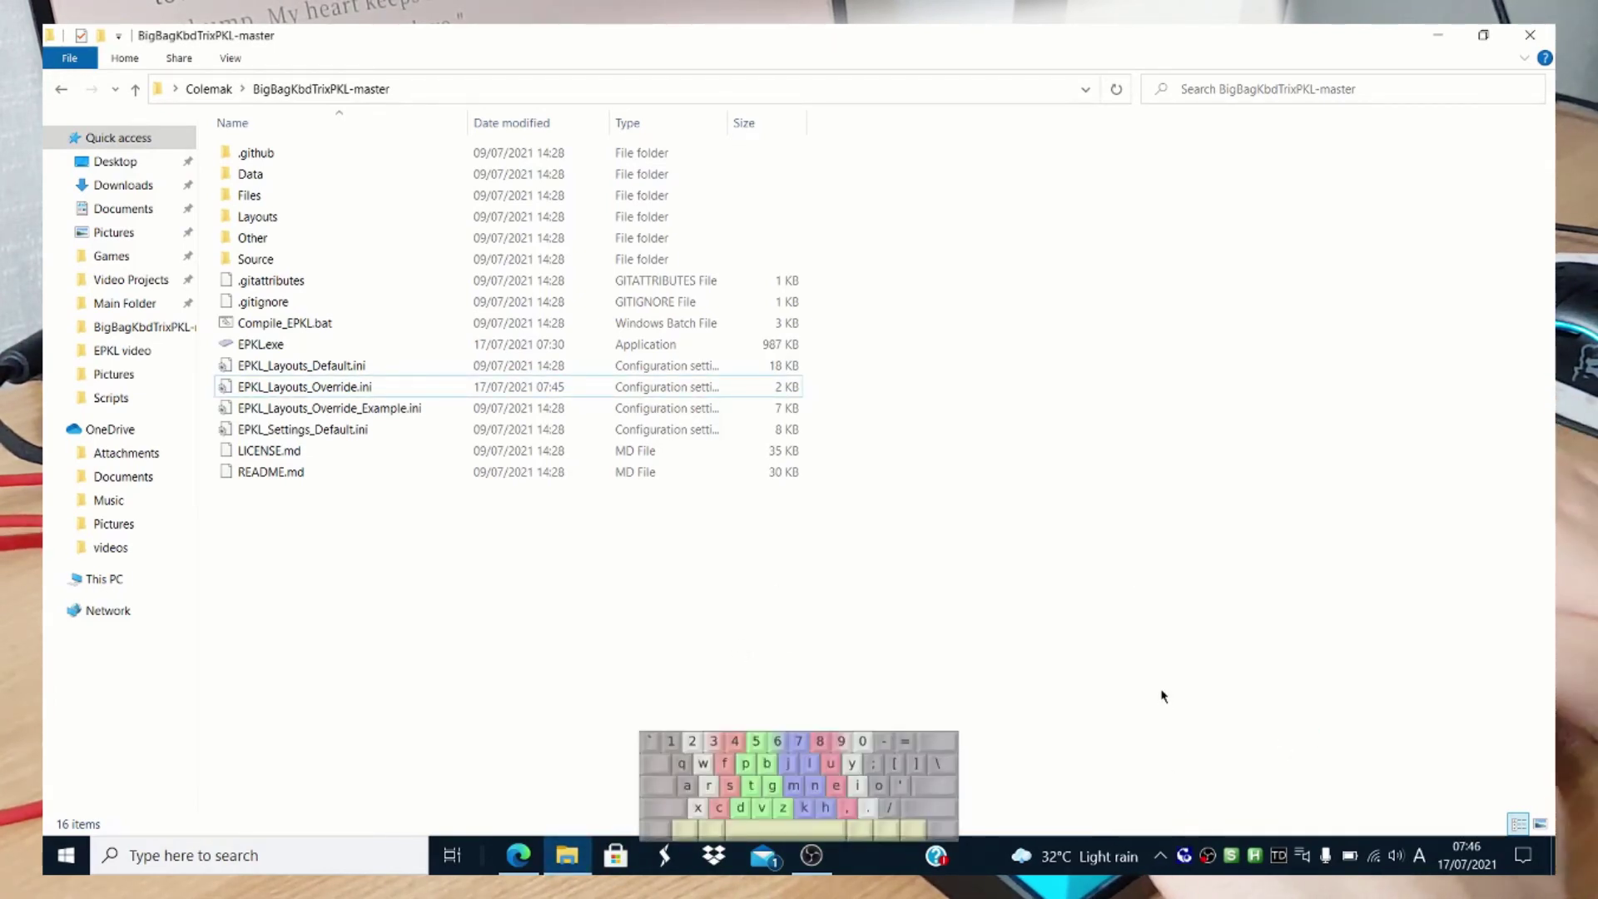
Switch to QWERTY-eD from the Layouts menu, then cycle layouts with Ctrl+Shift+2.
right_click(1186, 856)
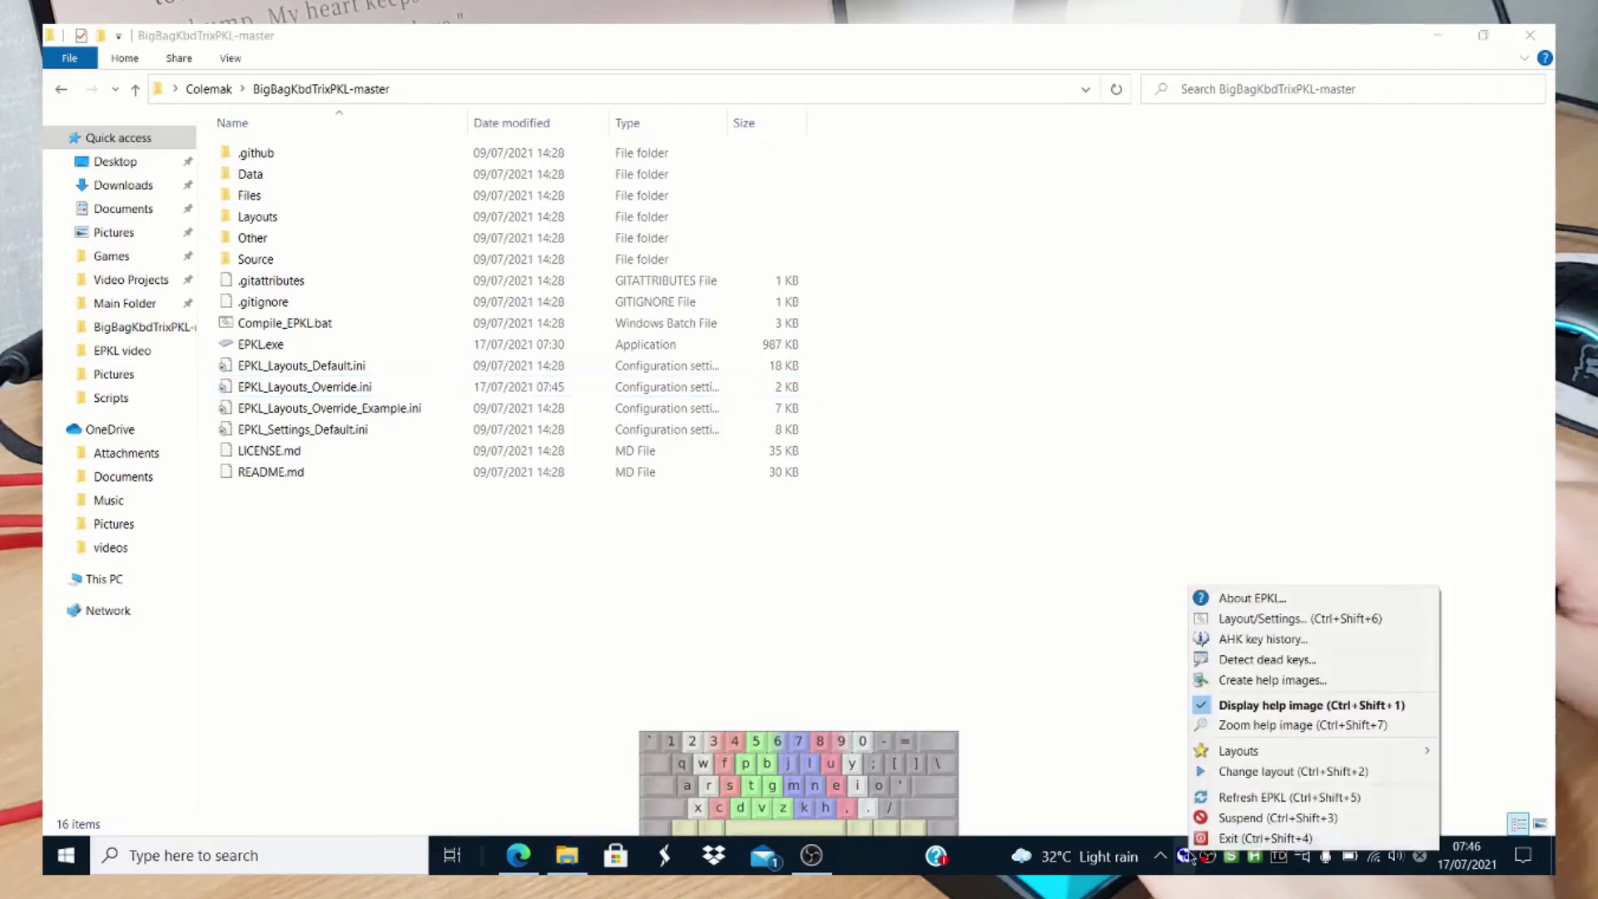
mouse_move(1330, 676)
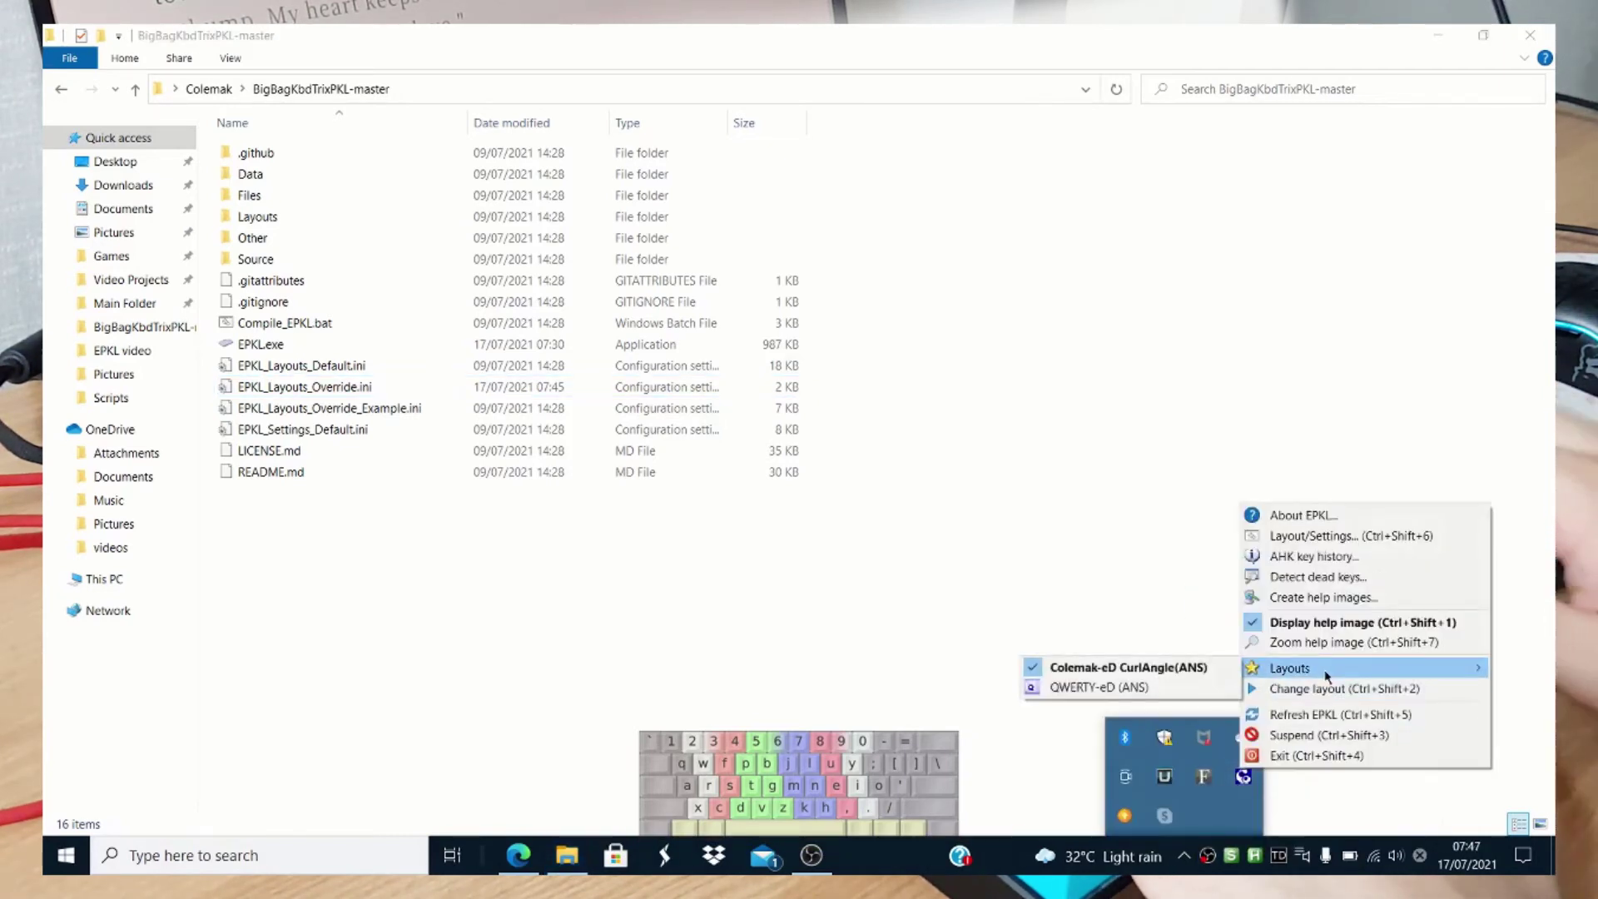
left_click(1167, 687)
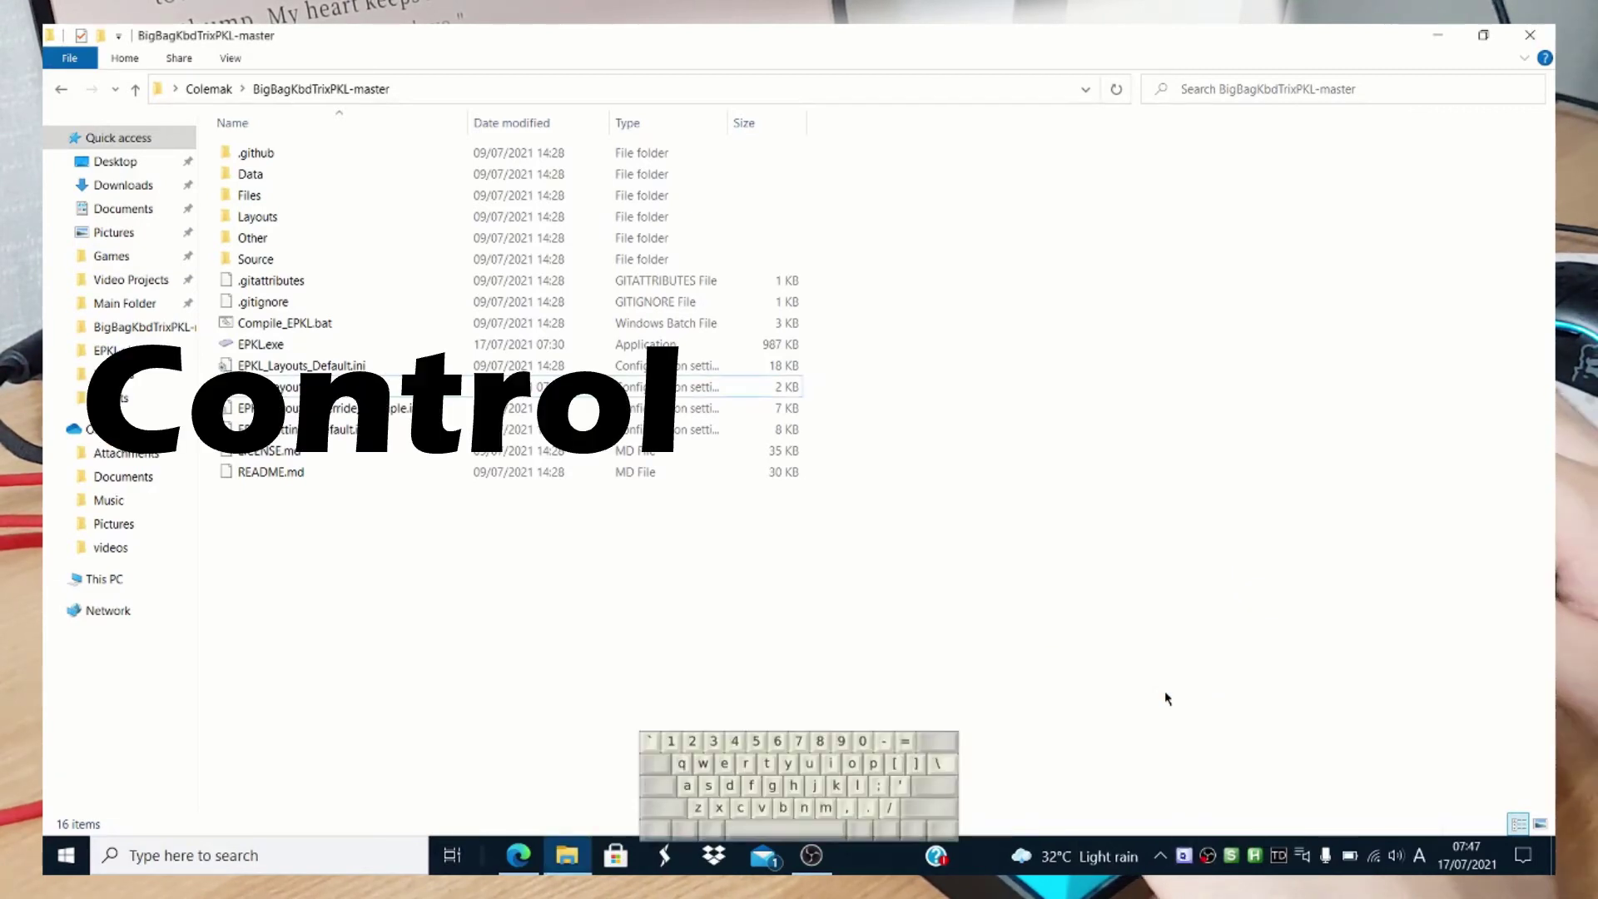
key("ctrl+shift+2")
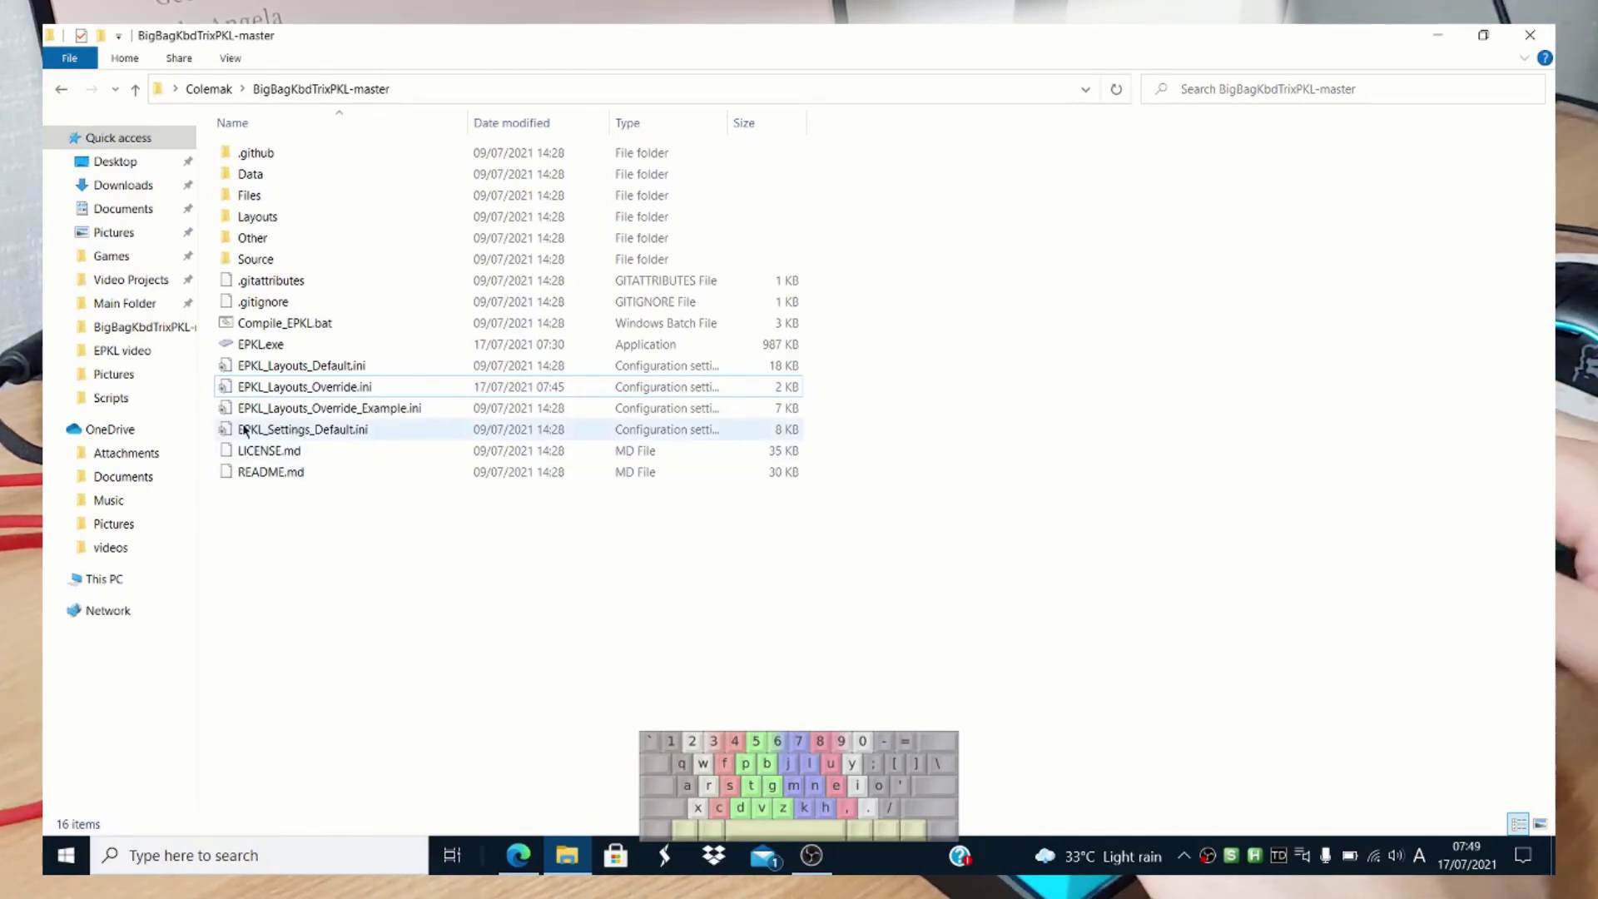
Open EPKL_Settings_Default.ini and change showHelpImage from yes to no.
double_click(365, 430)
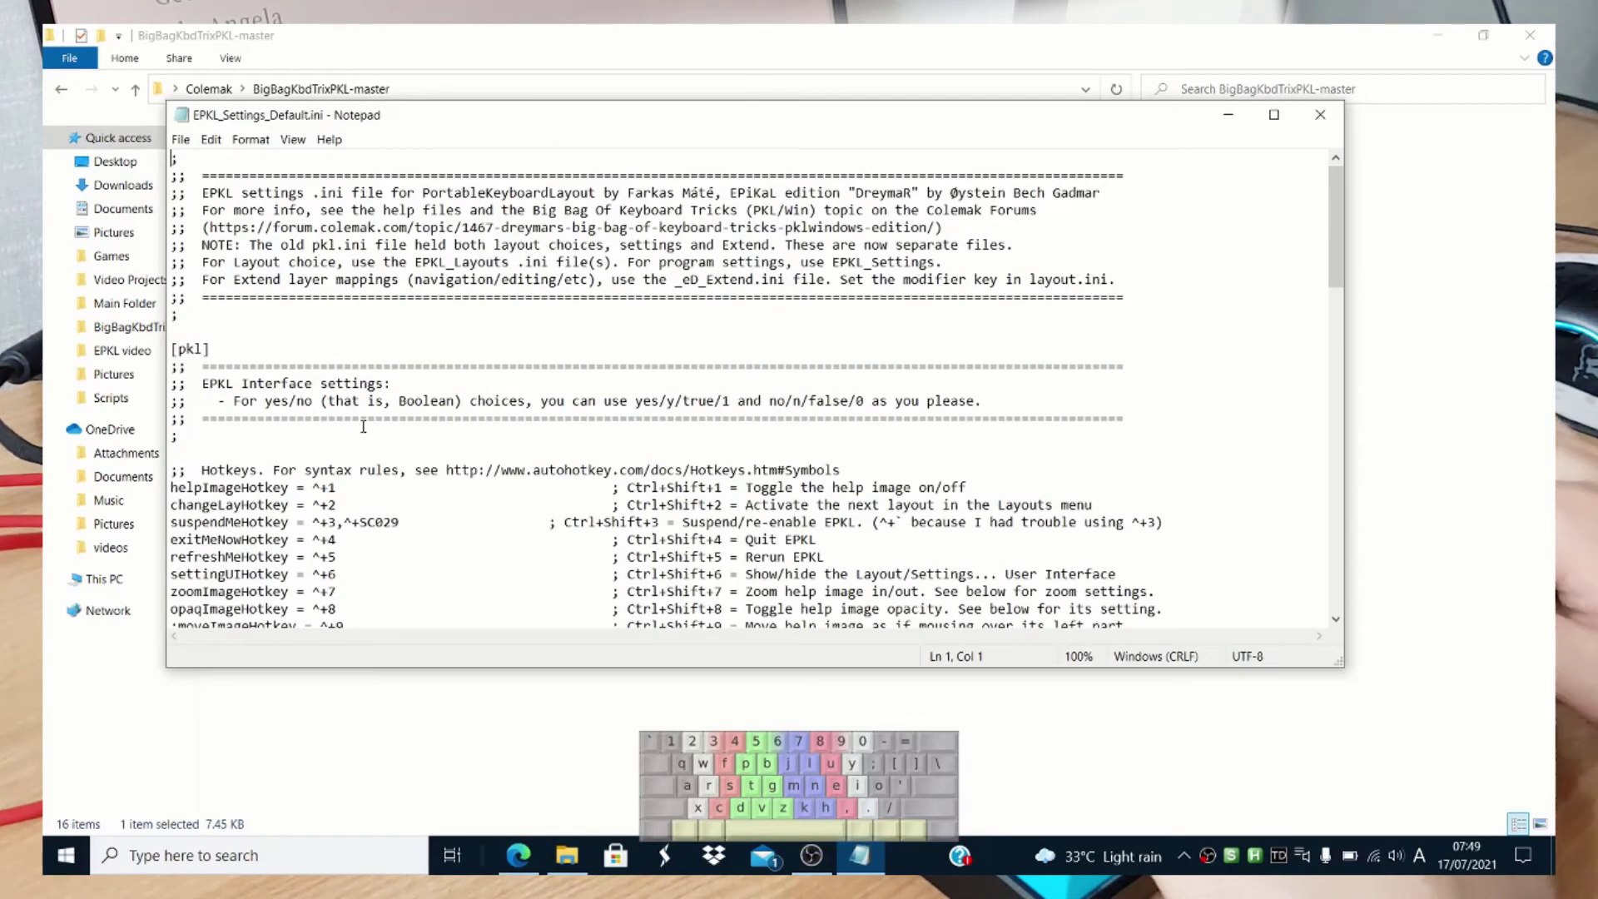
scroll(405, 498, "down", 4)
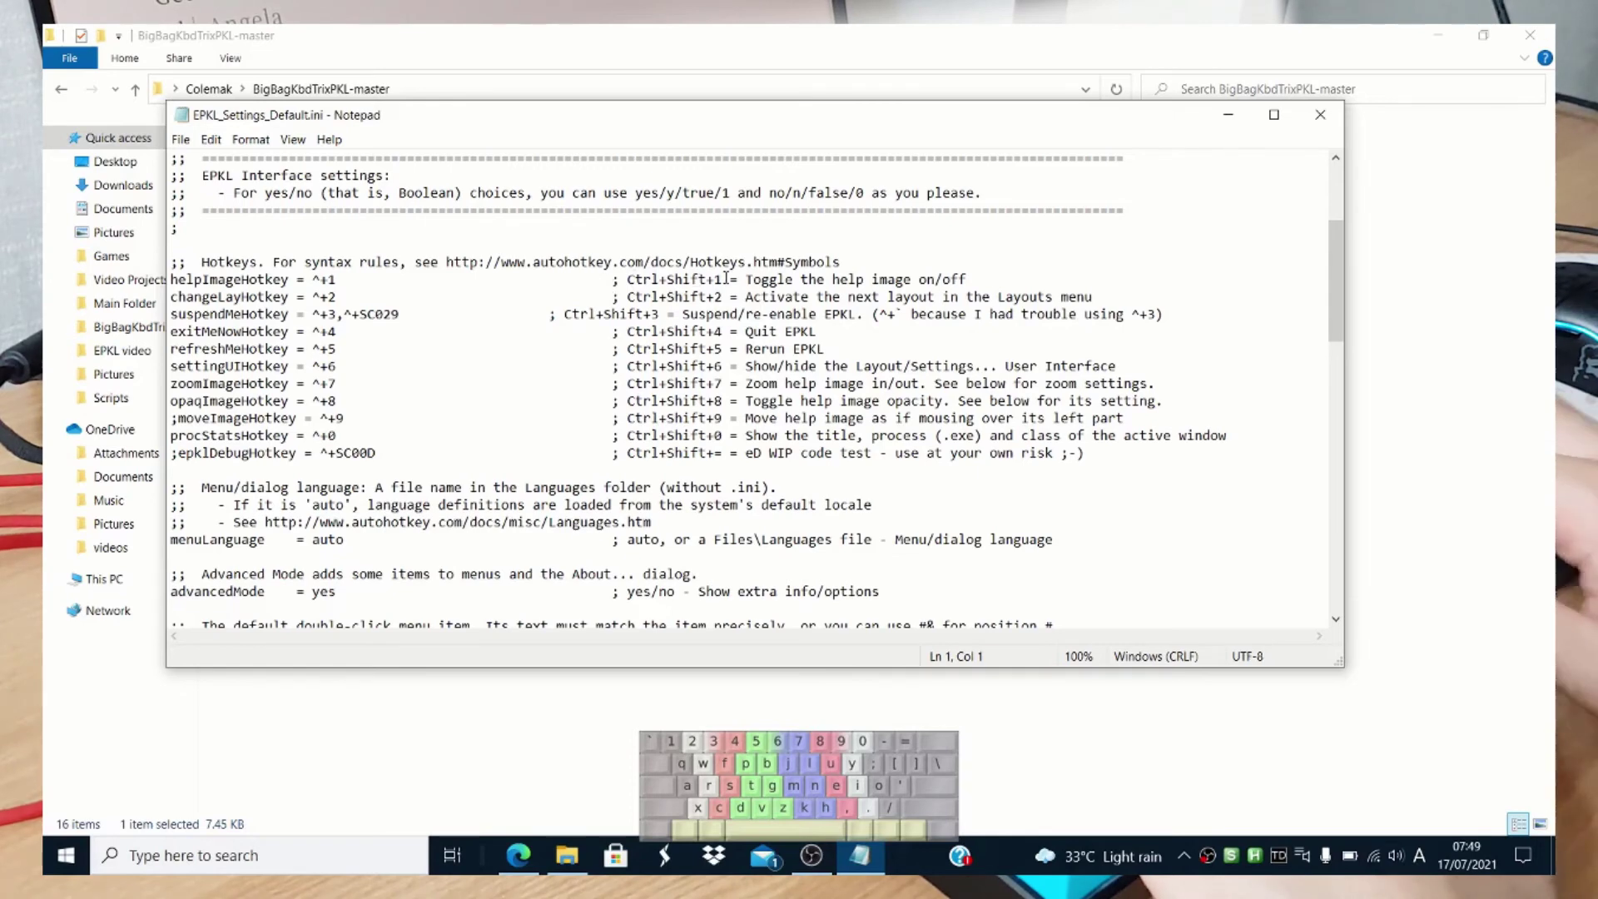
scroll(725, 277, "down", 3)
scroll(724, 277, "down", 2)
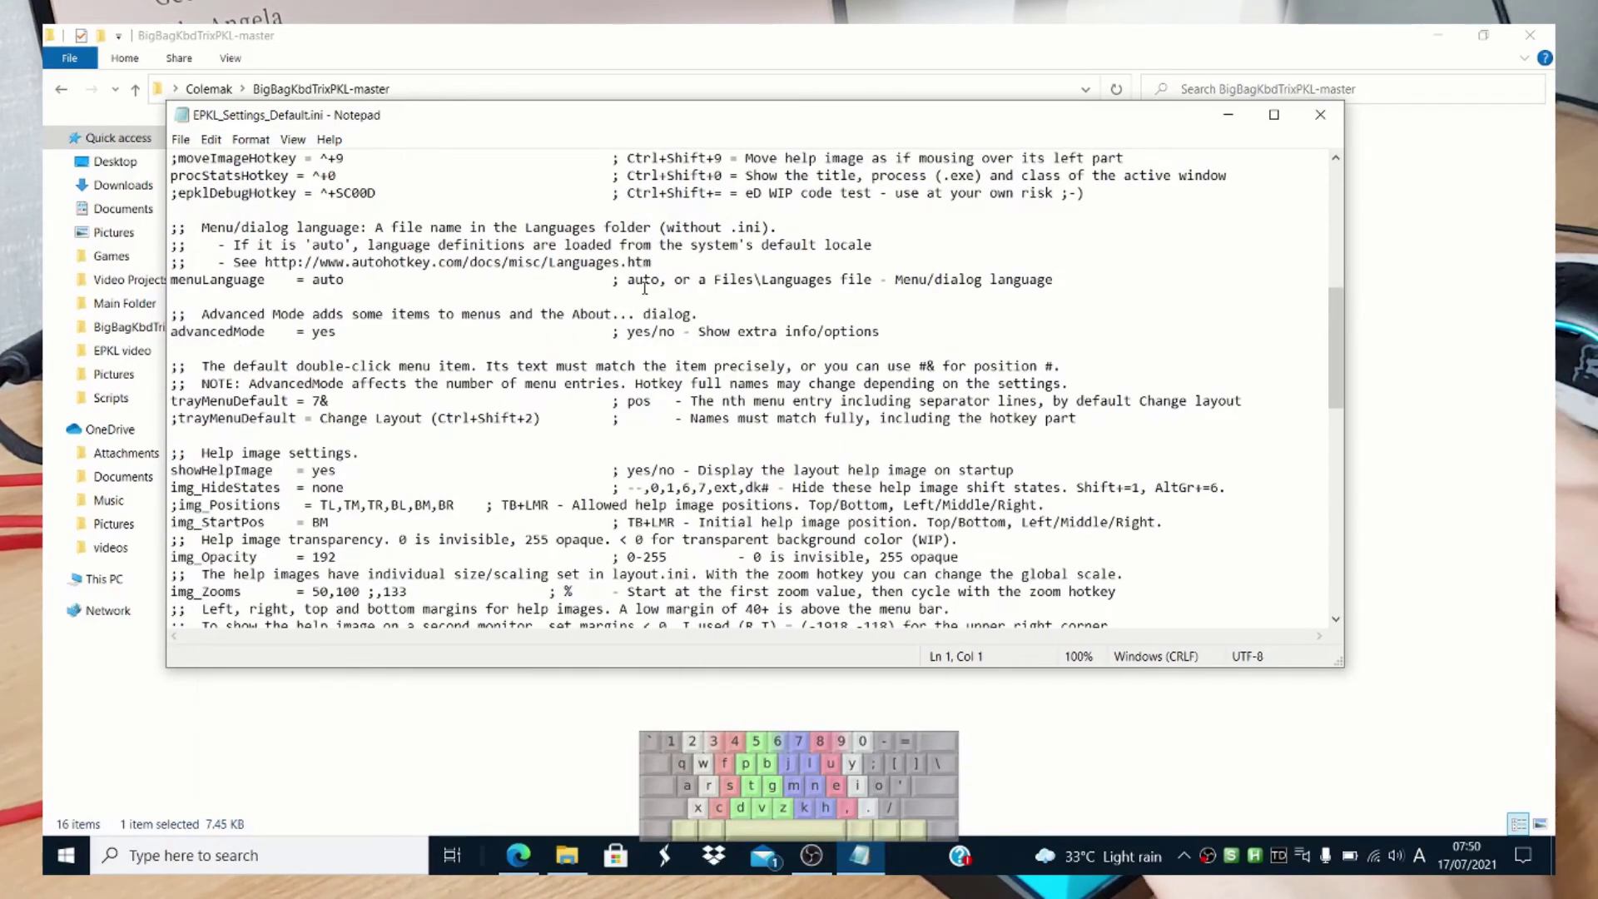
scroll(645, 287, "down", 1)
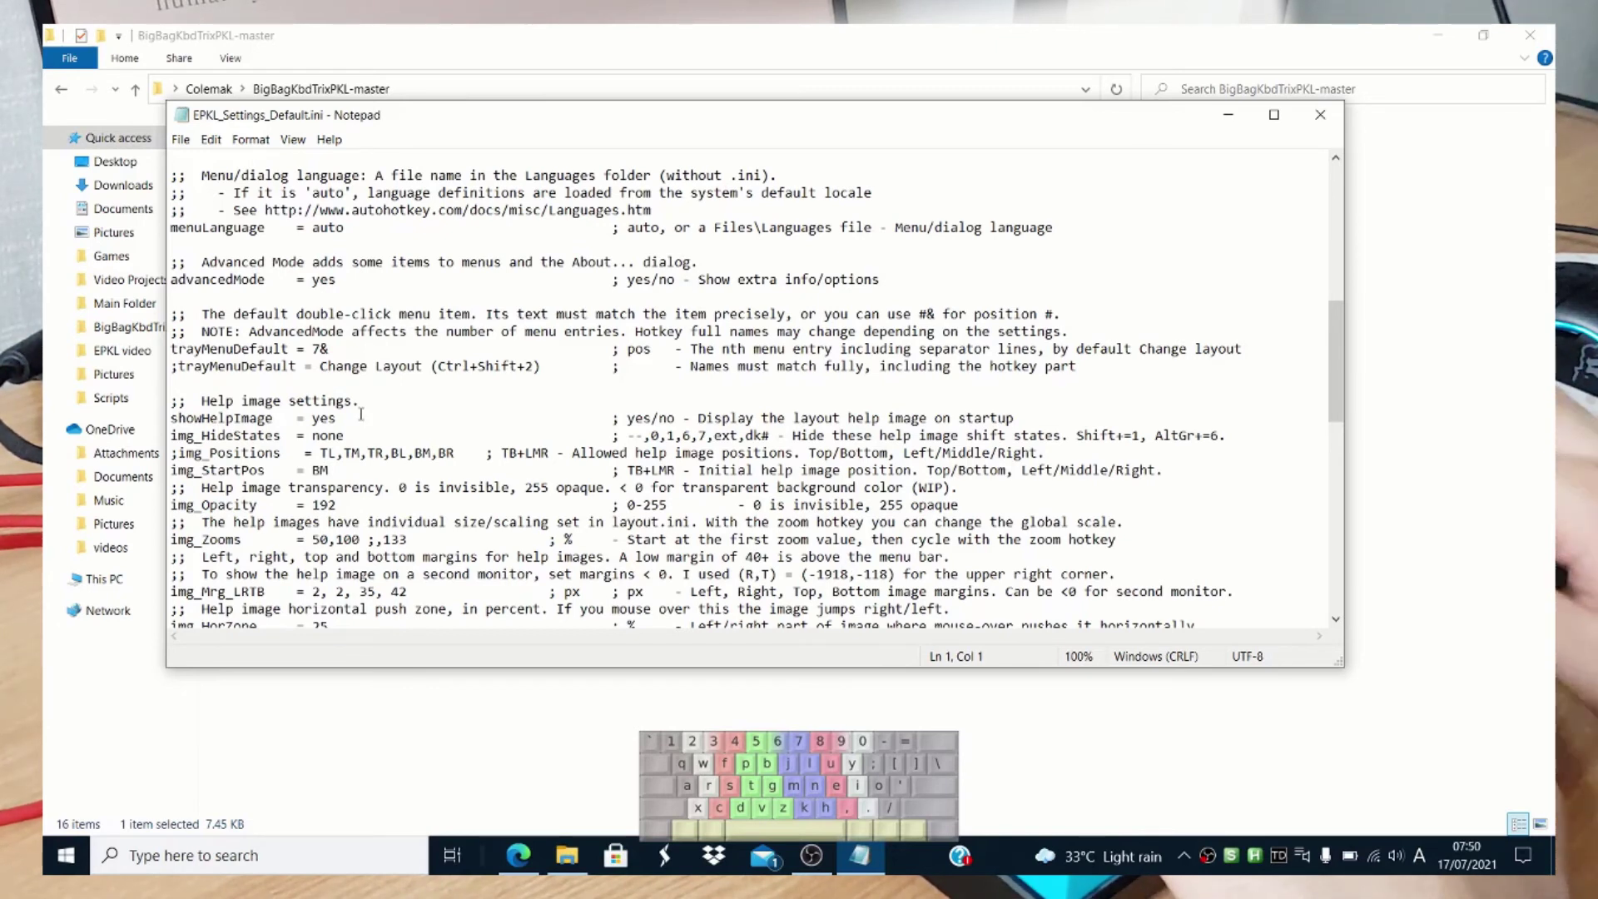
left_click(338, 419)
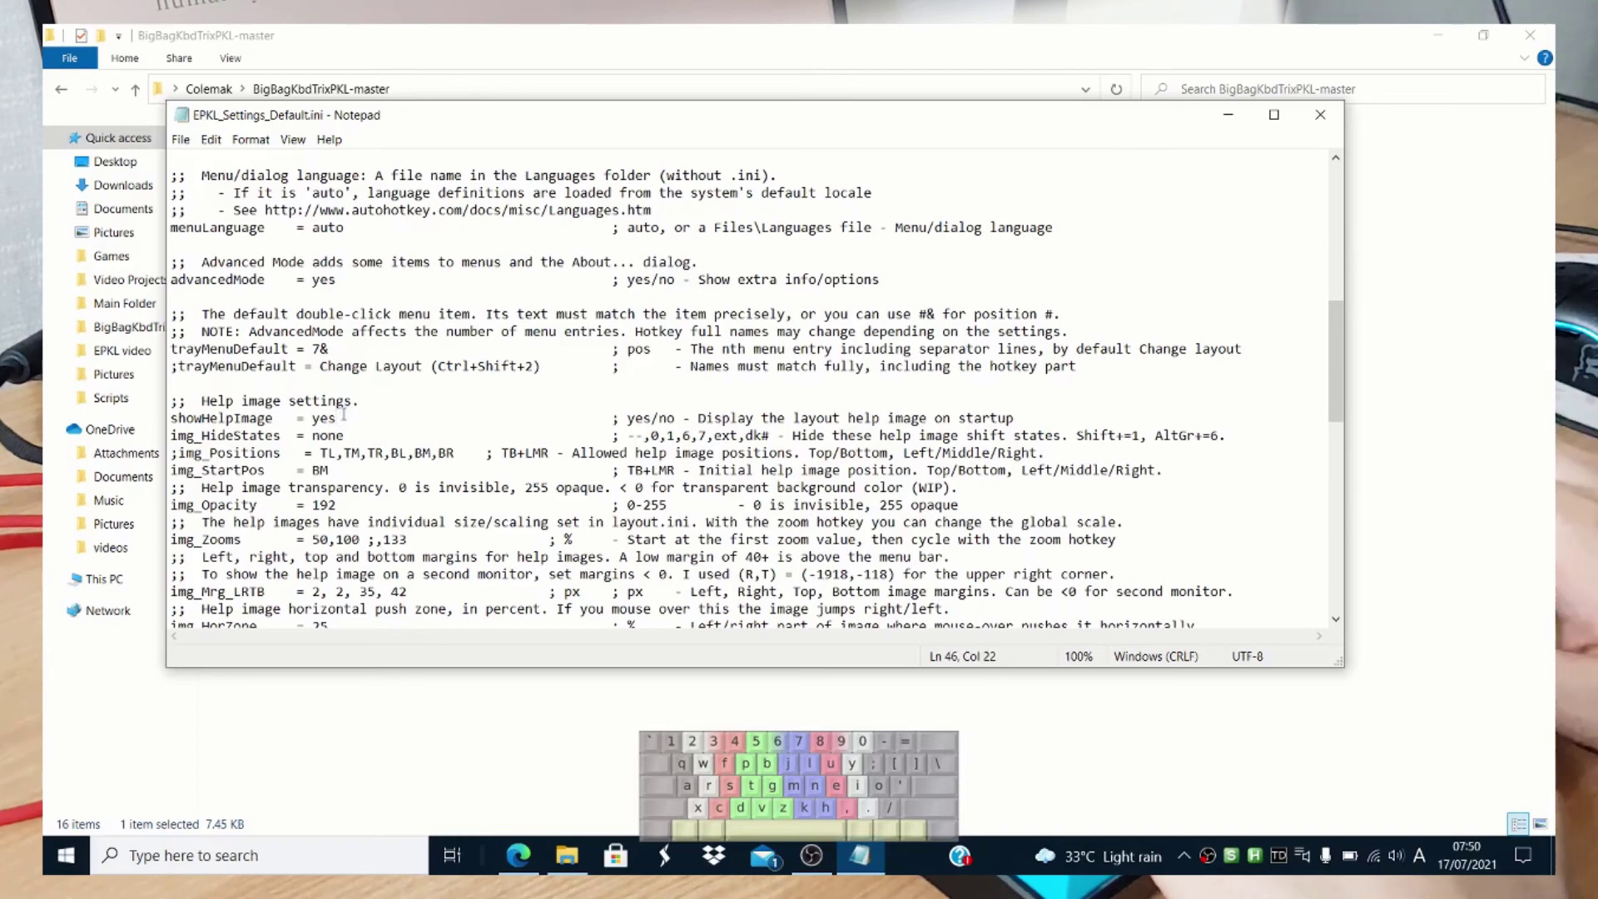
key("BackSpace")
key("BackSpace")
type("no")
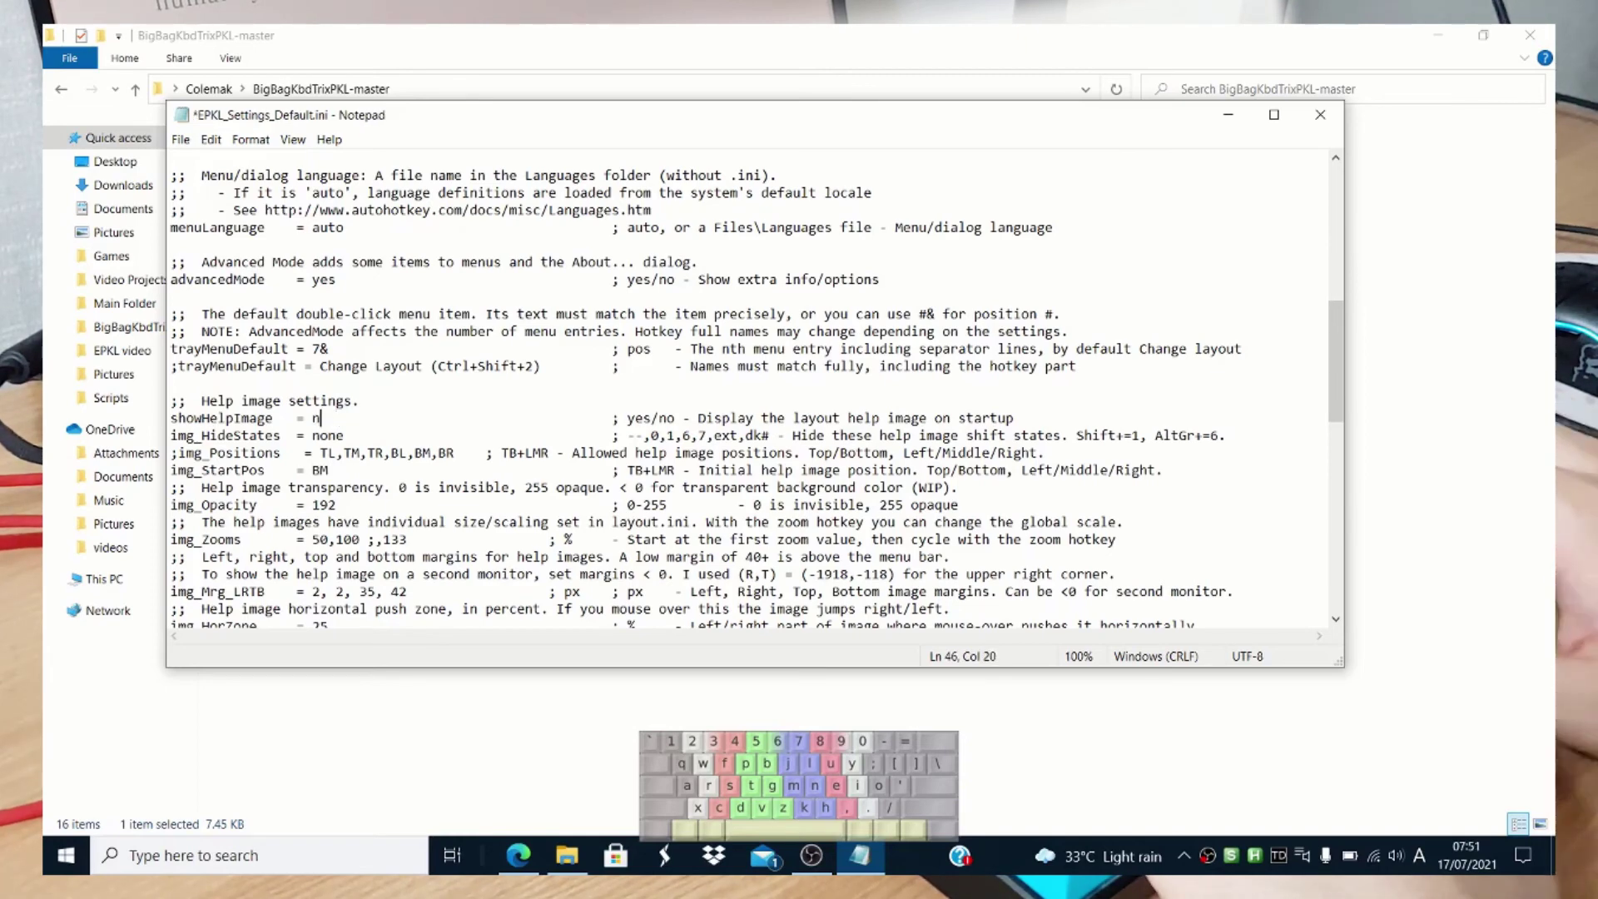
Save EPKL_Settings_Default.ini and close Notepad.
scroll(461, 403, "down", 1)
scroll(490, 406, "down", 1)
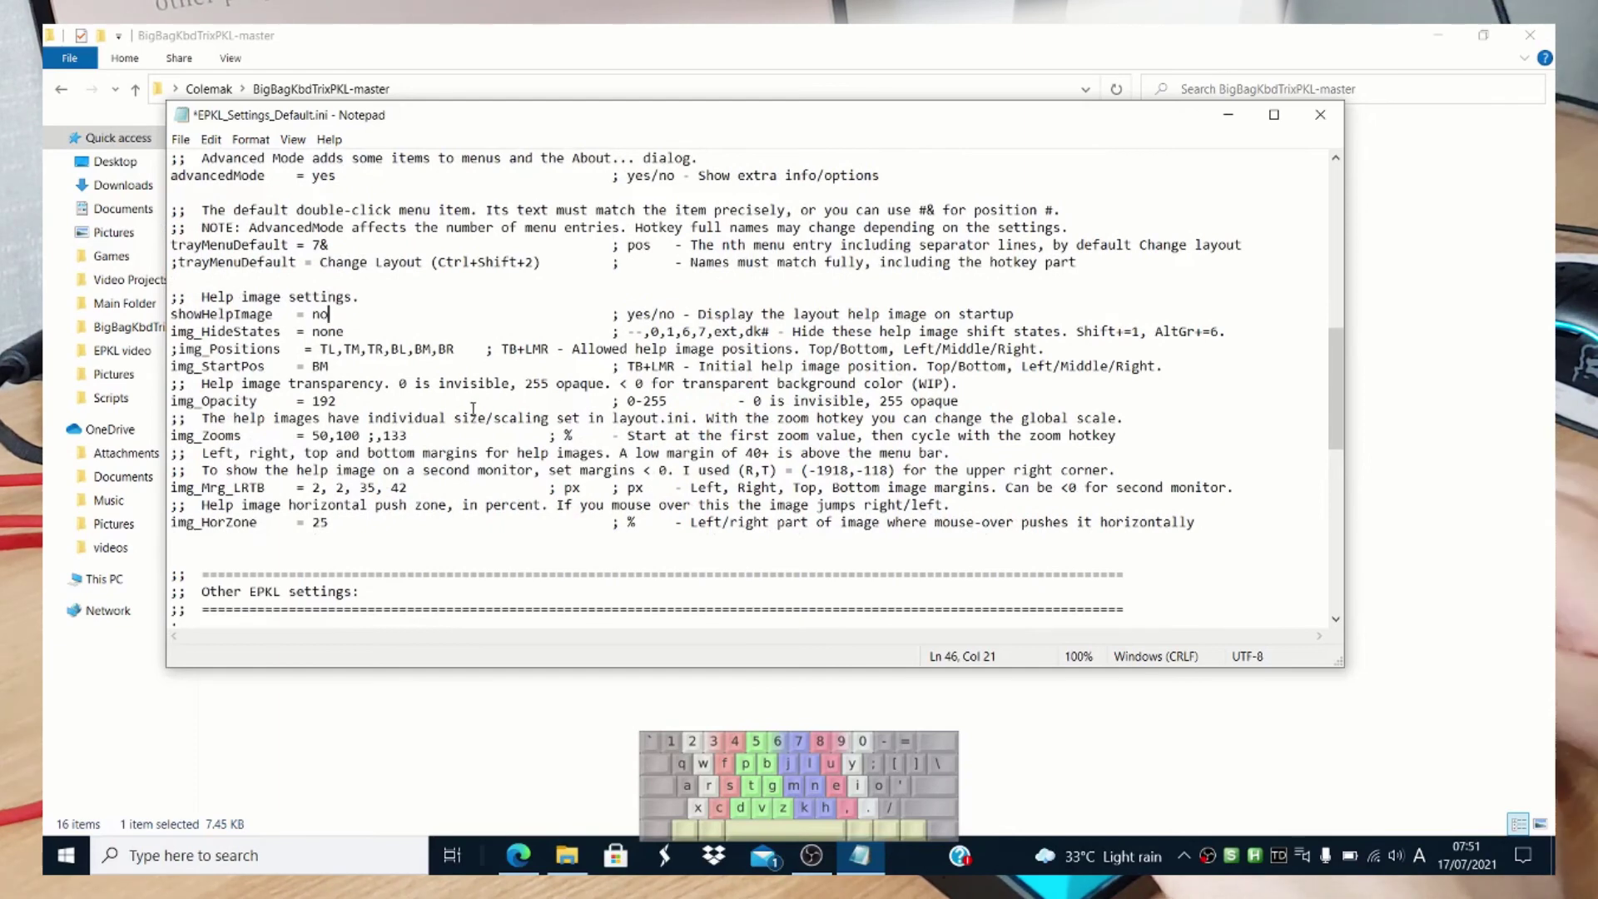
scroll(473, 408, "up", 1)
left_click(487, 353)
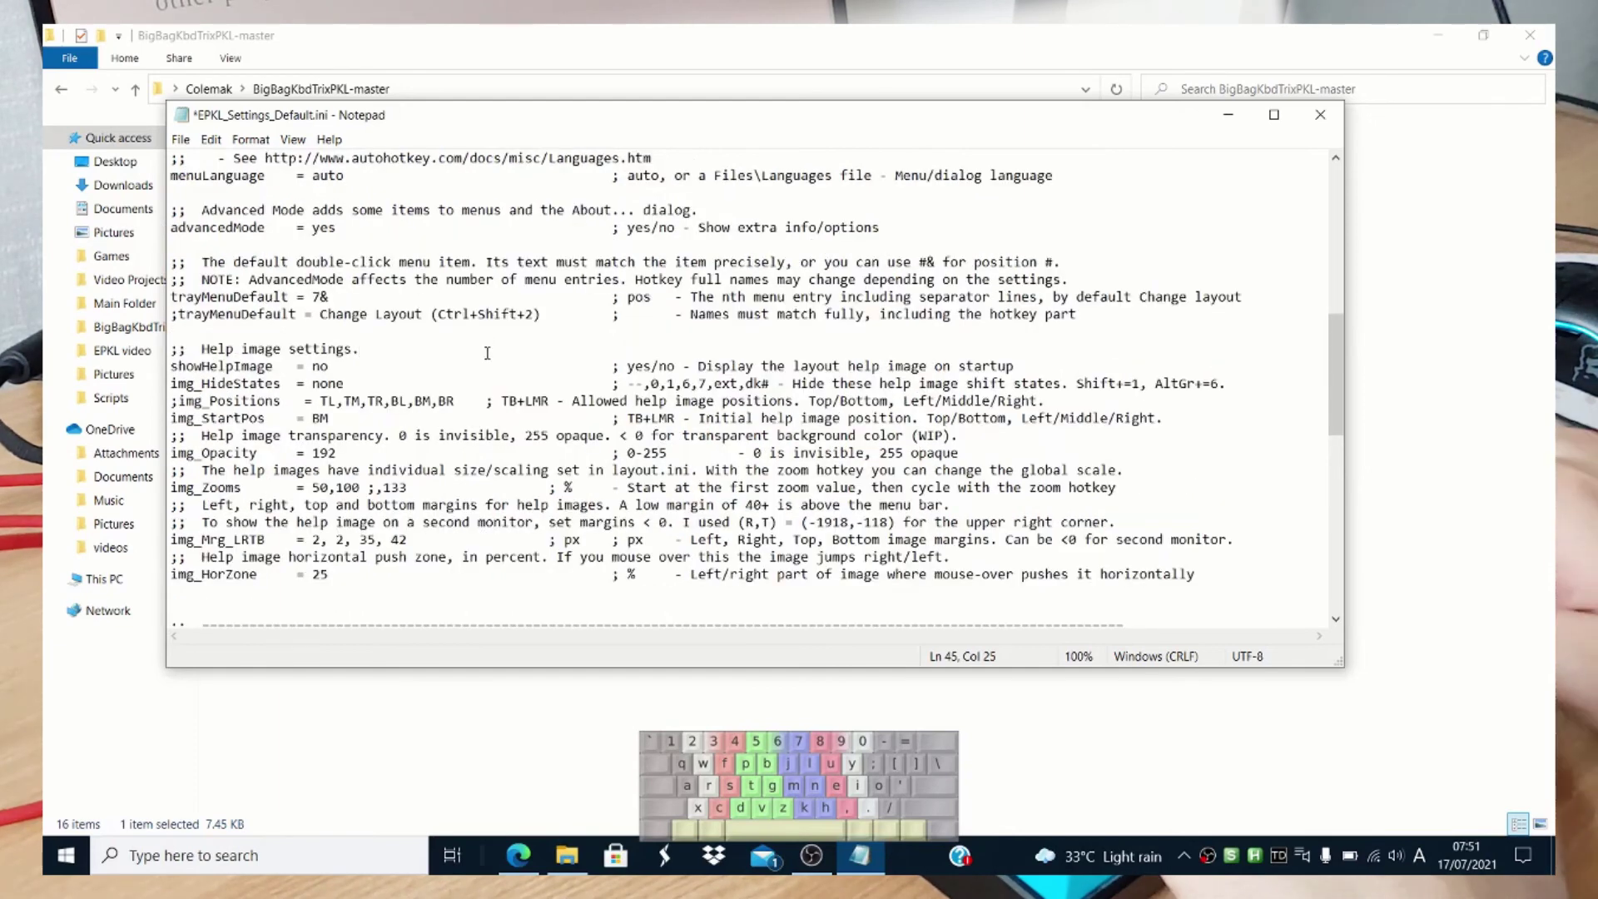
left_click(182, 147)
left_click(200, 215)
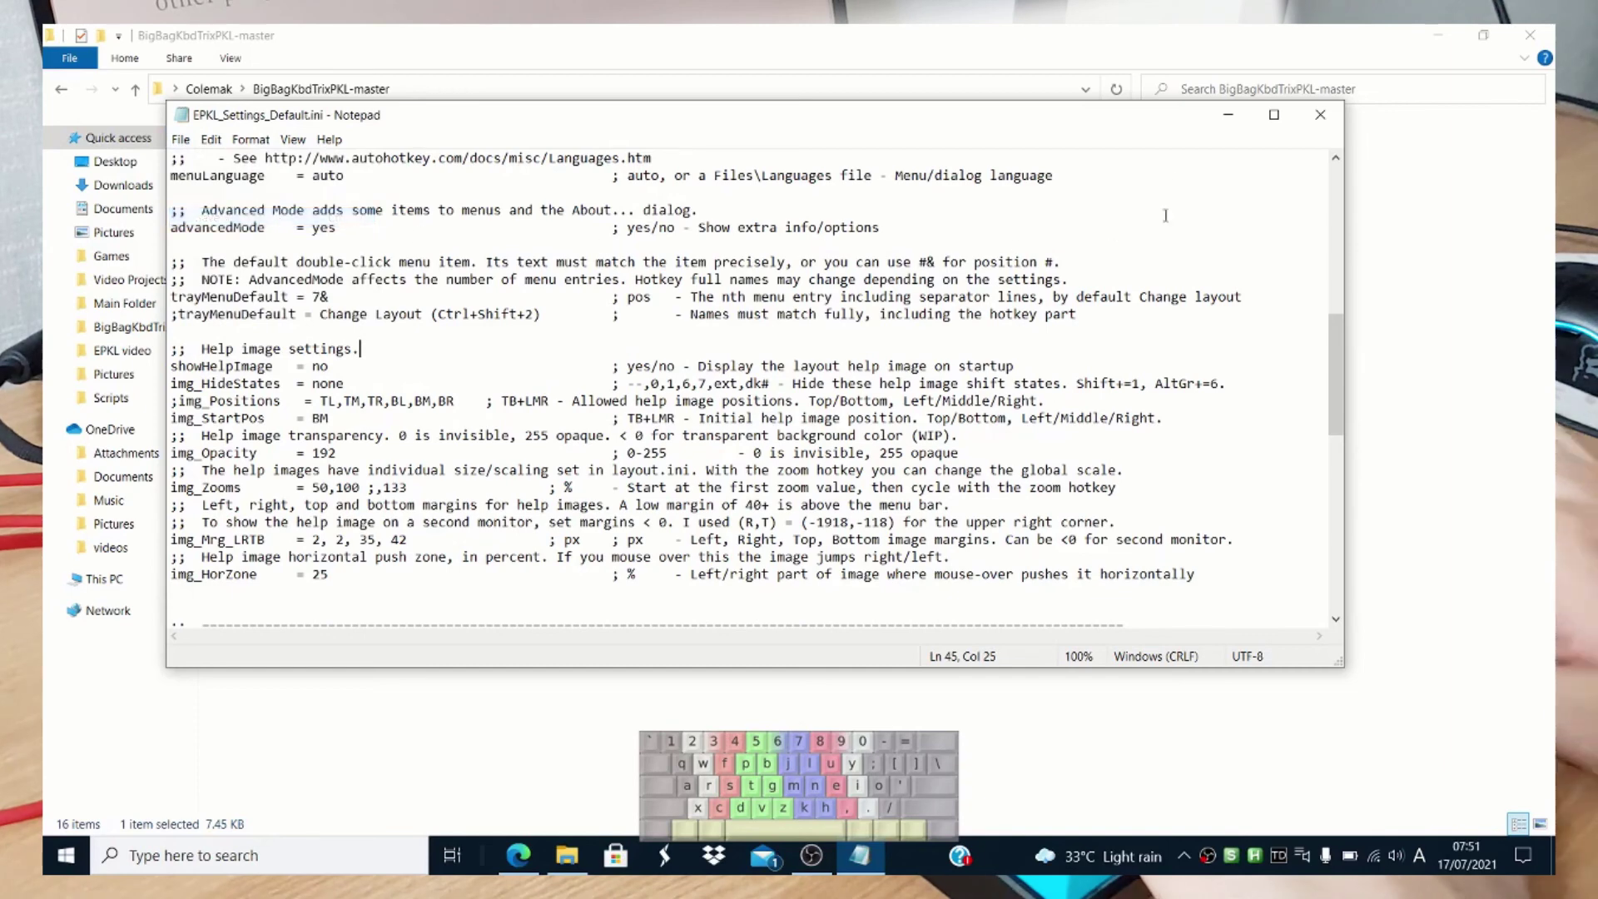
left_click(1320, 115)
Refresh EPKL from its tray icon so showHelpImage = no takes effect.
left_click(1183, 856)
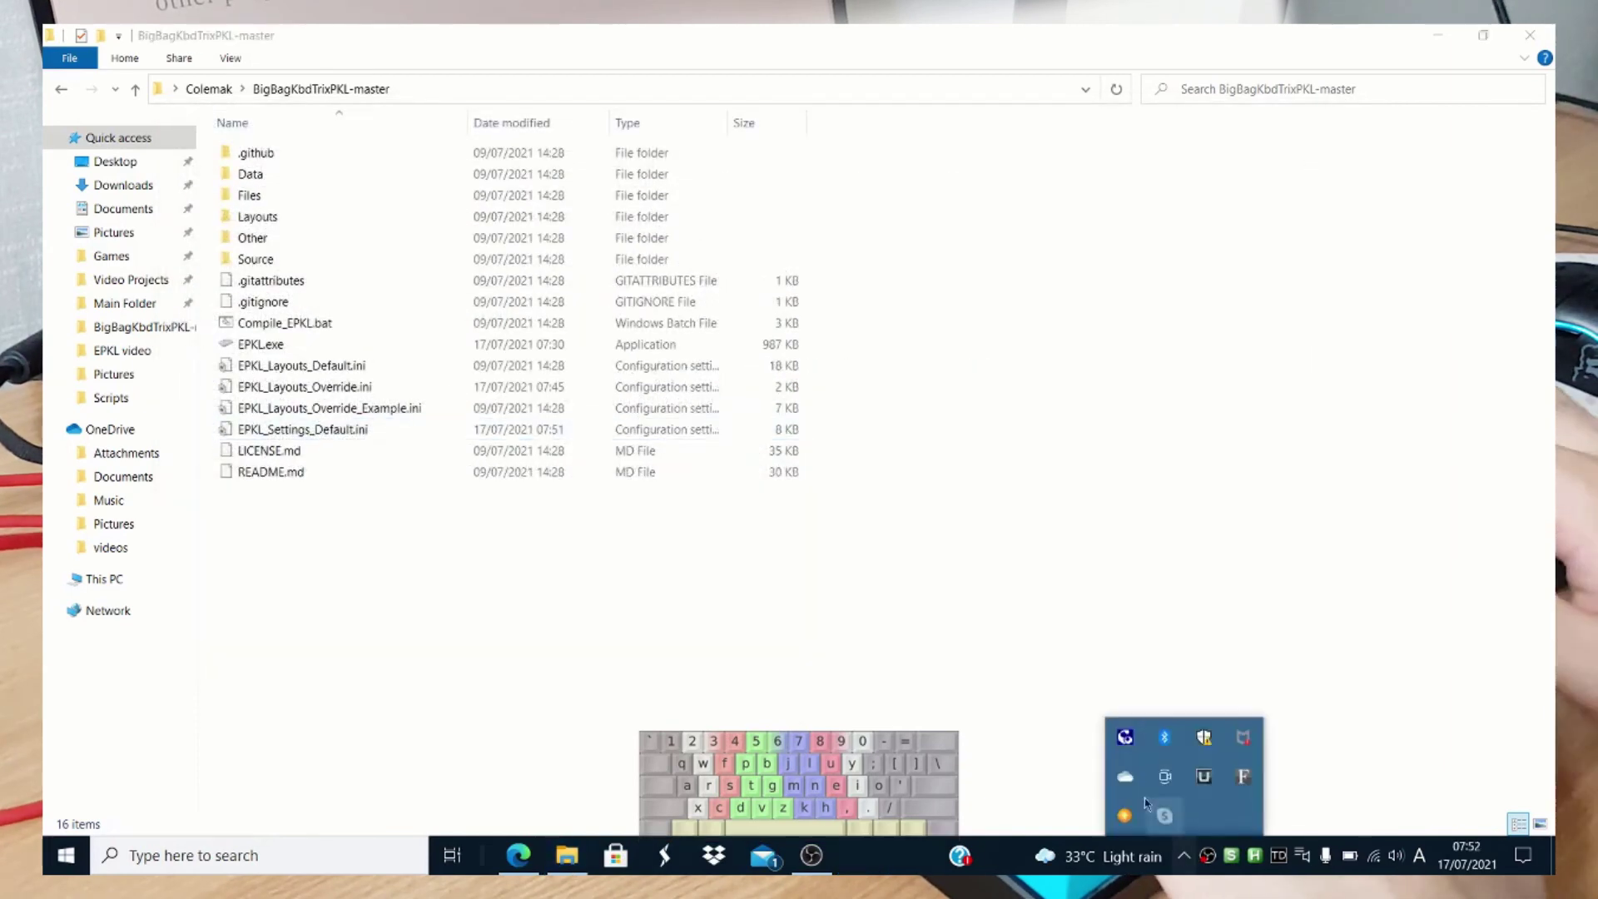
right_click(1124, 741)
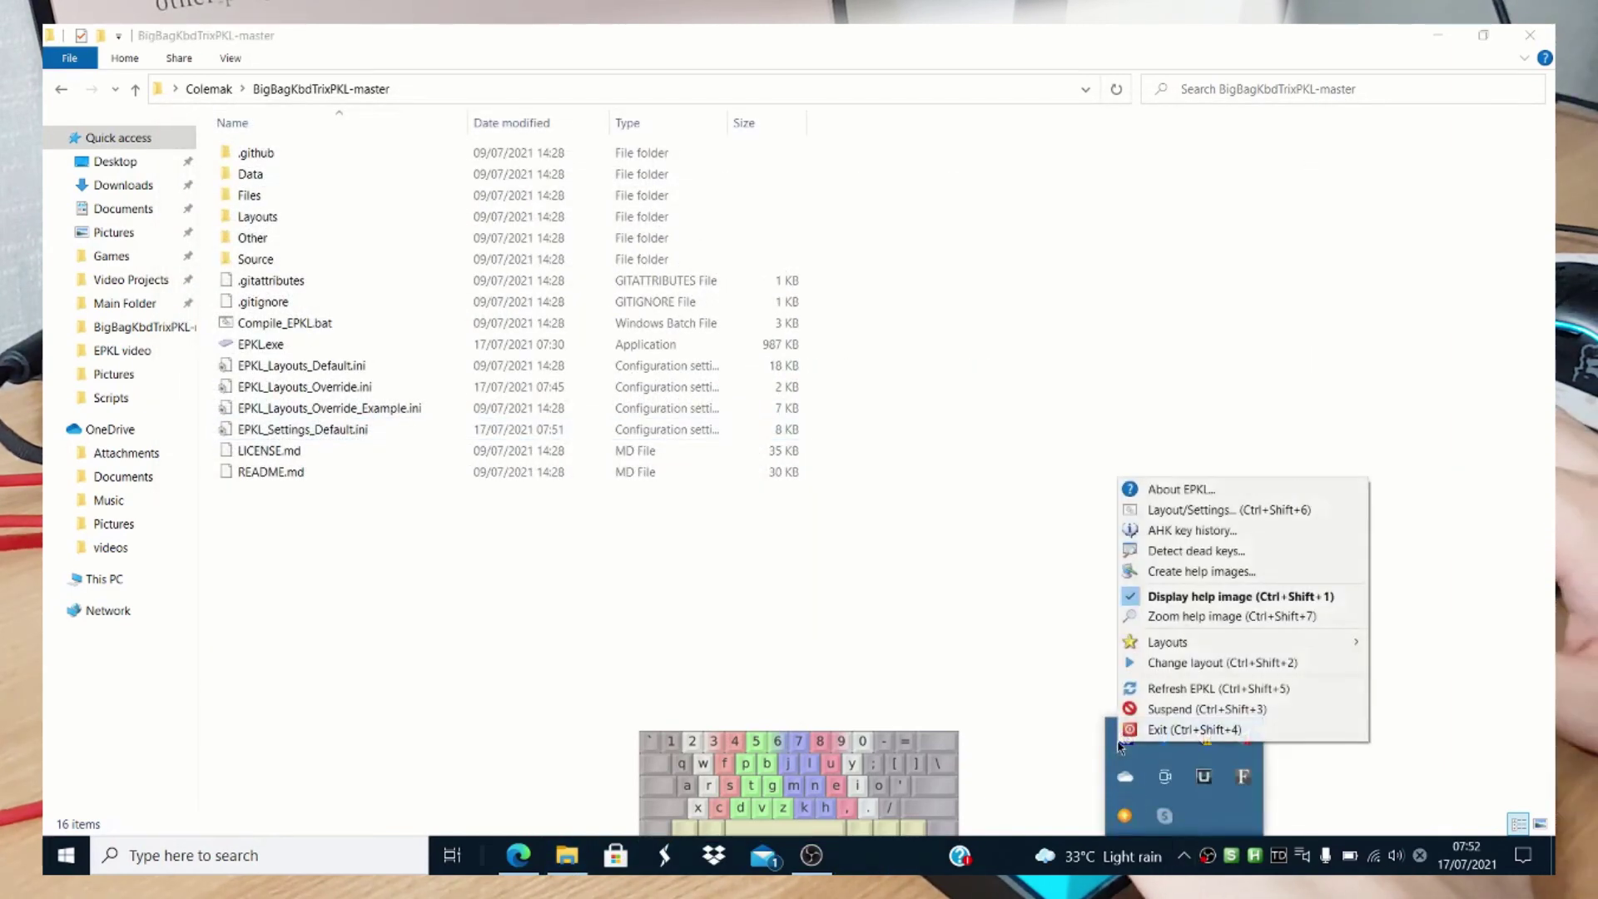
left_click(1177, 688)
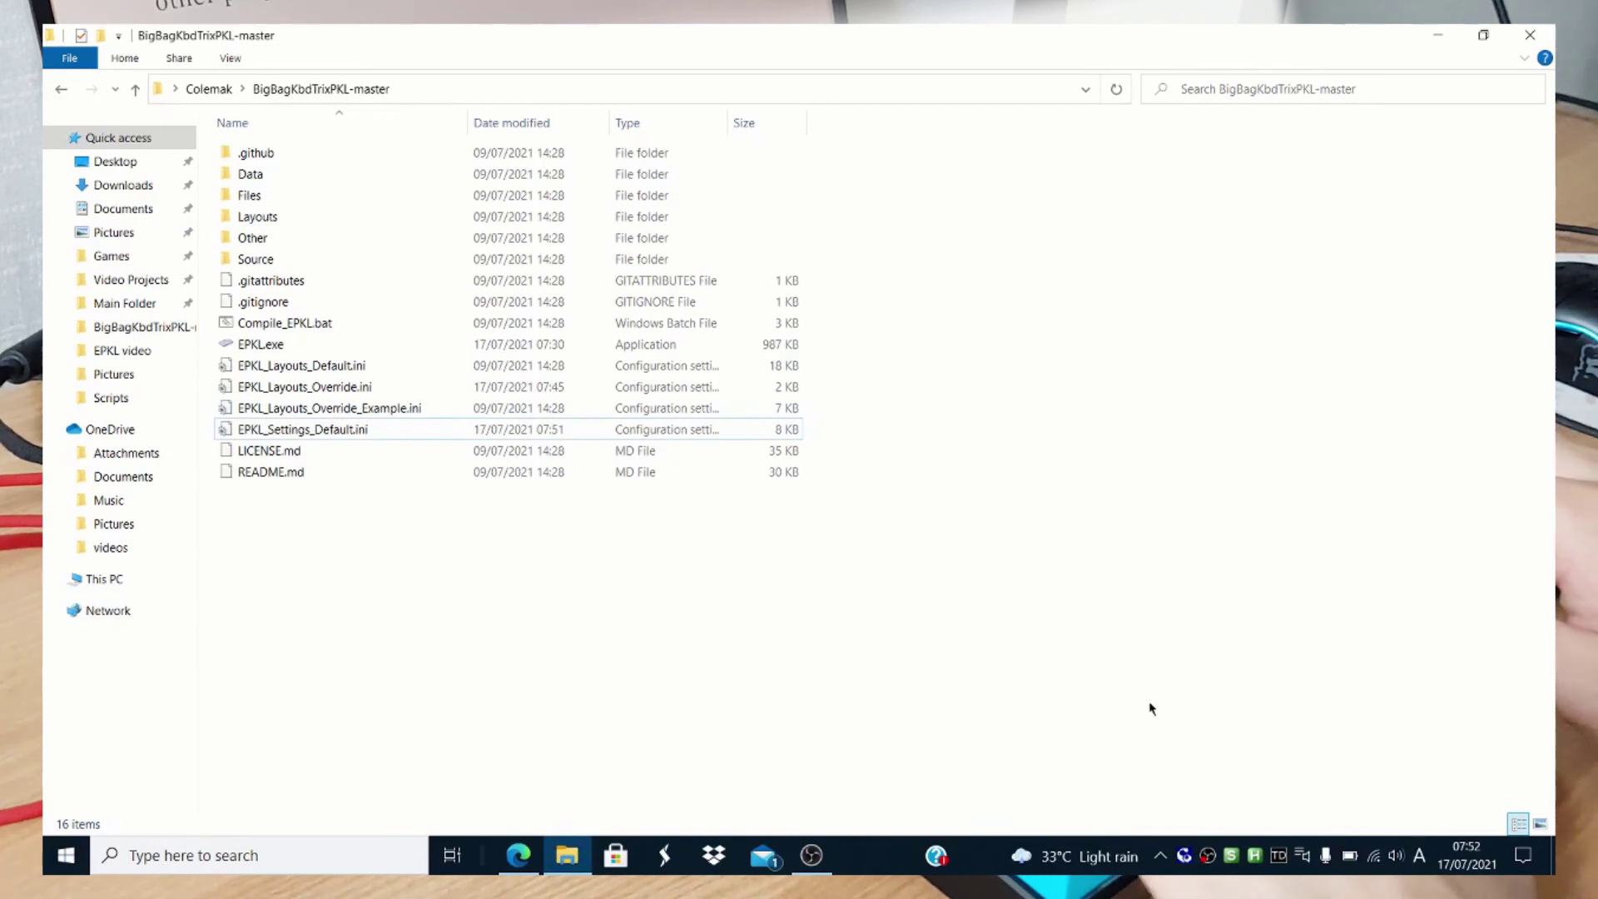